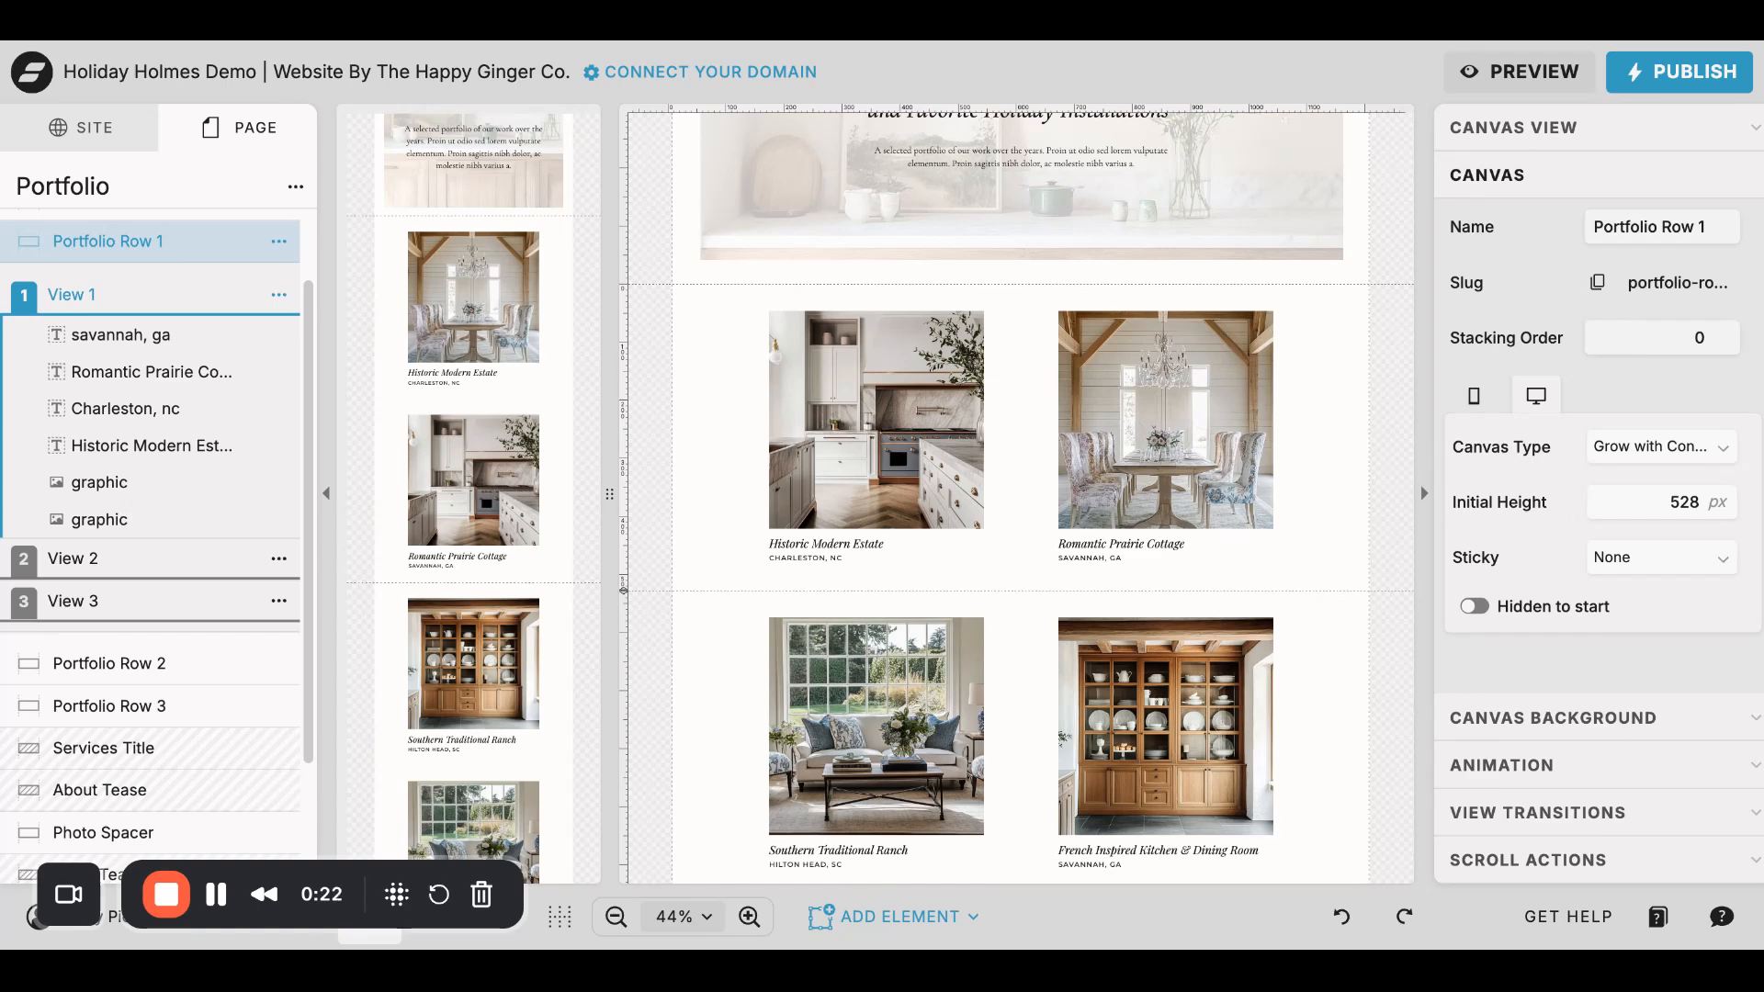
- Review Views 1, 2 and 3 of the Portfolio Row 1 canvas, ending back on View 1
scroll(719, 335, down, 1)
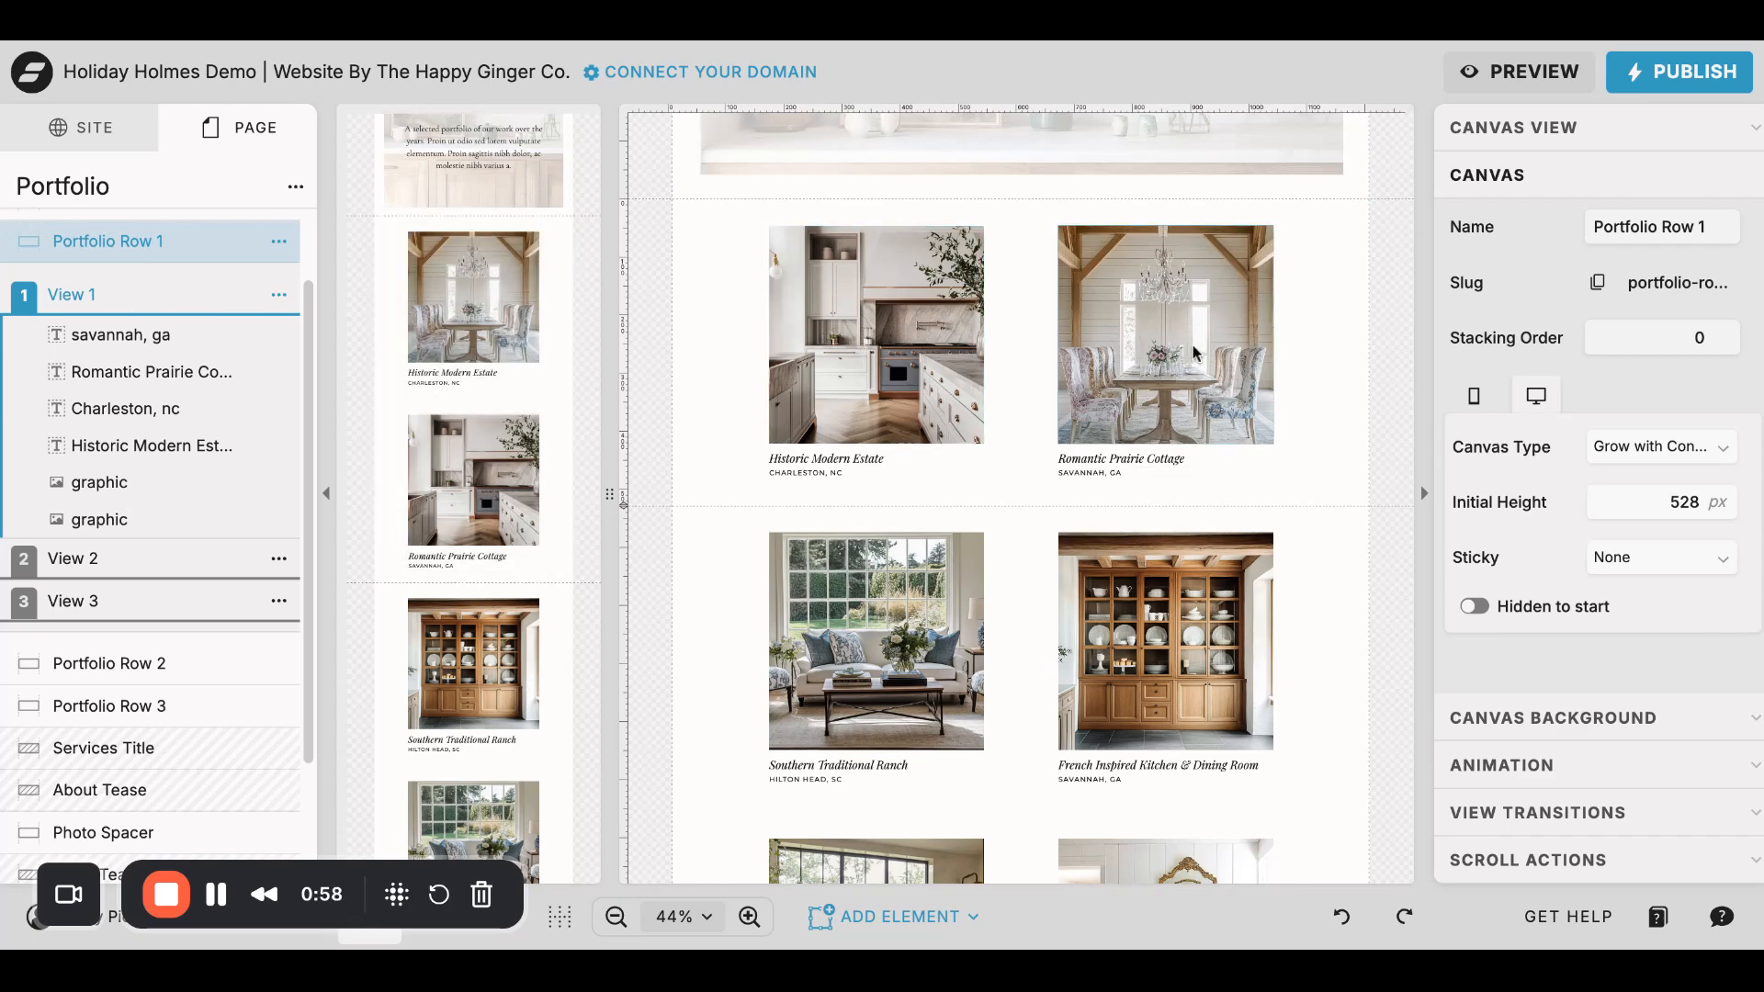
click(90, 560)
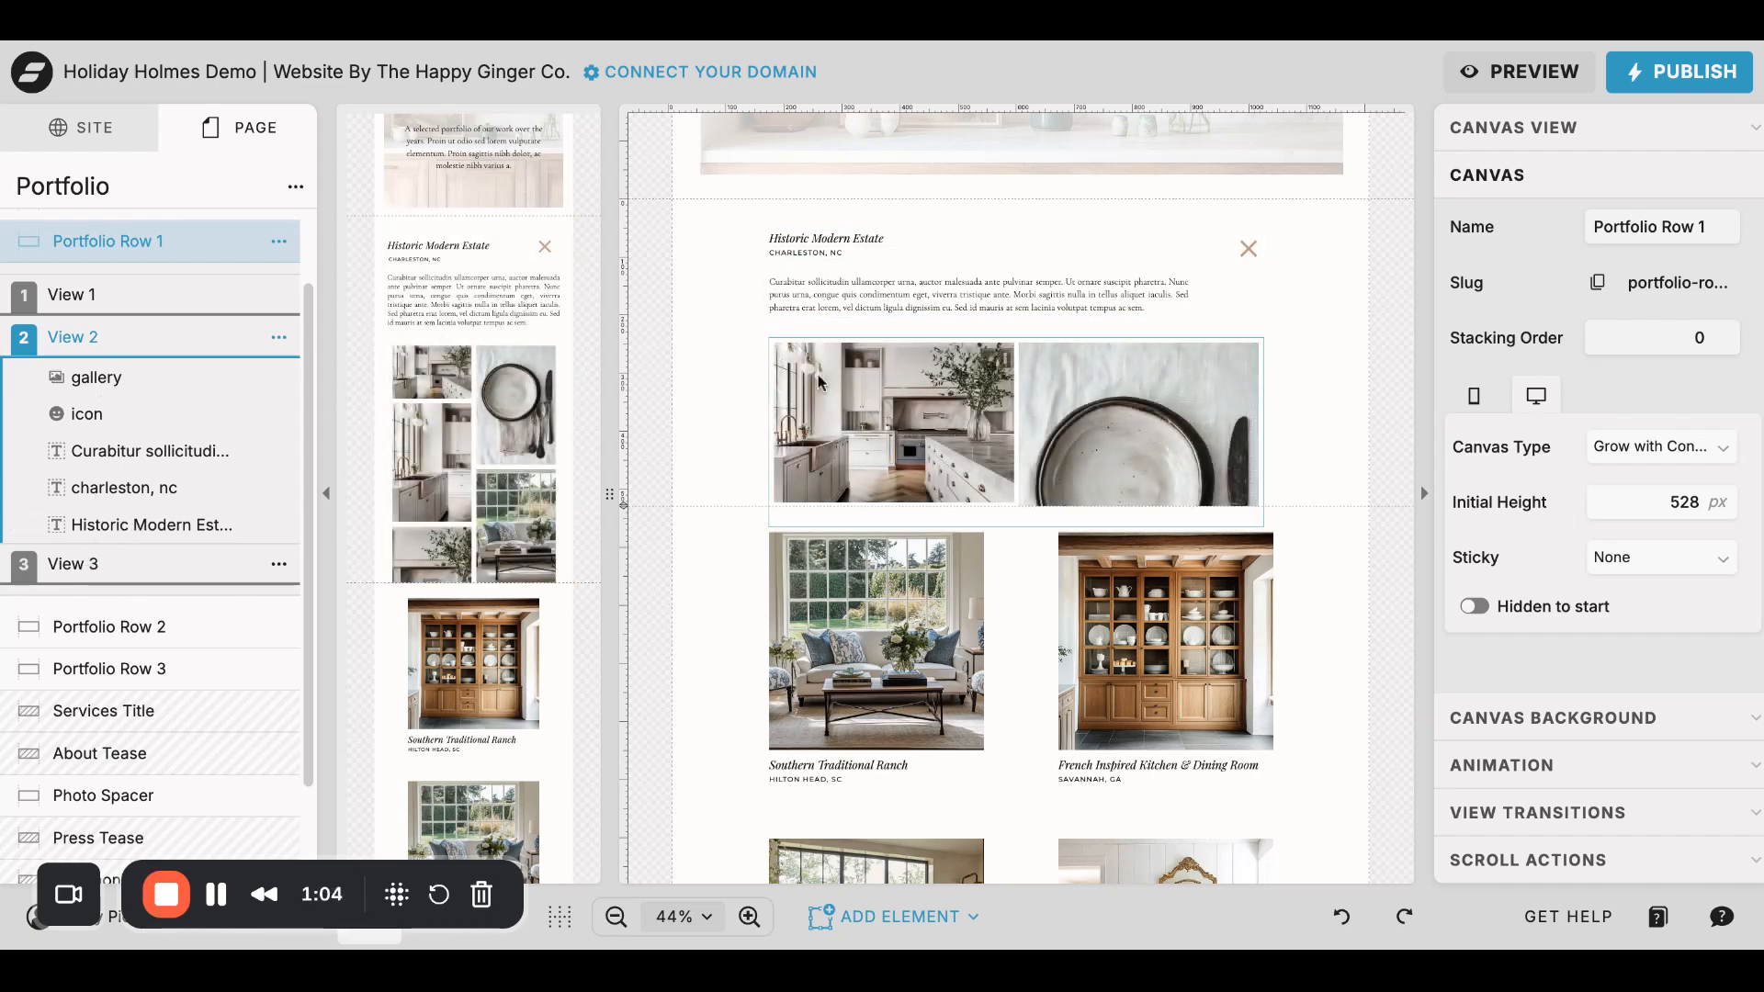
click(73, 294)
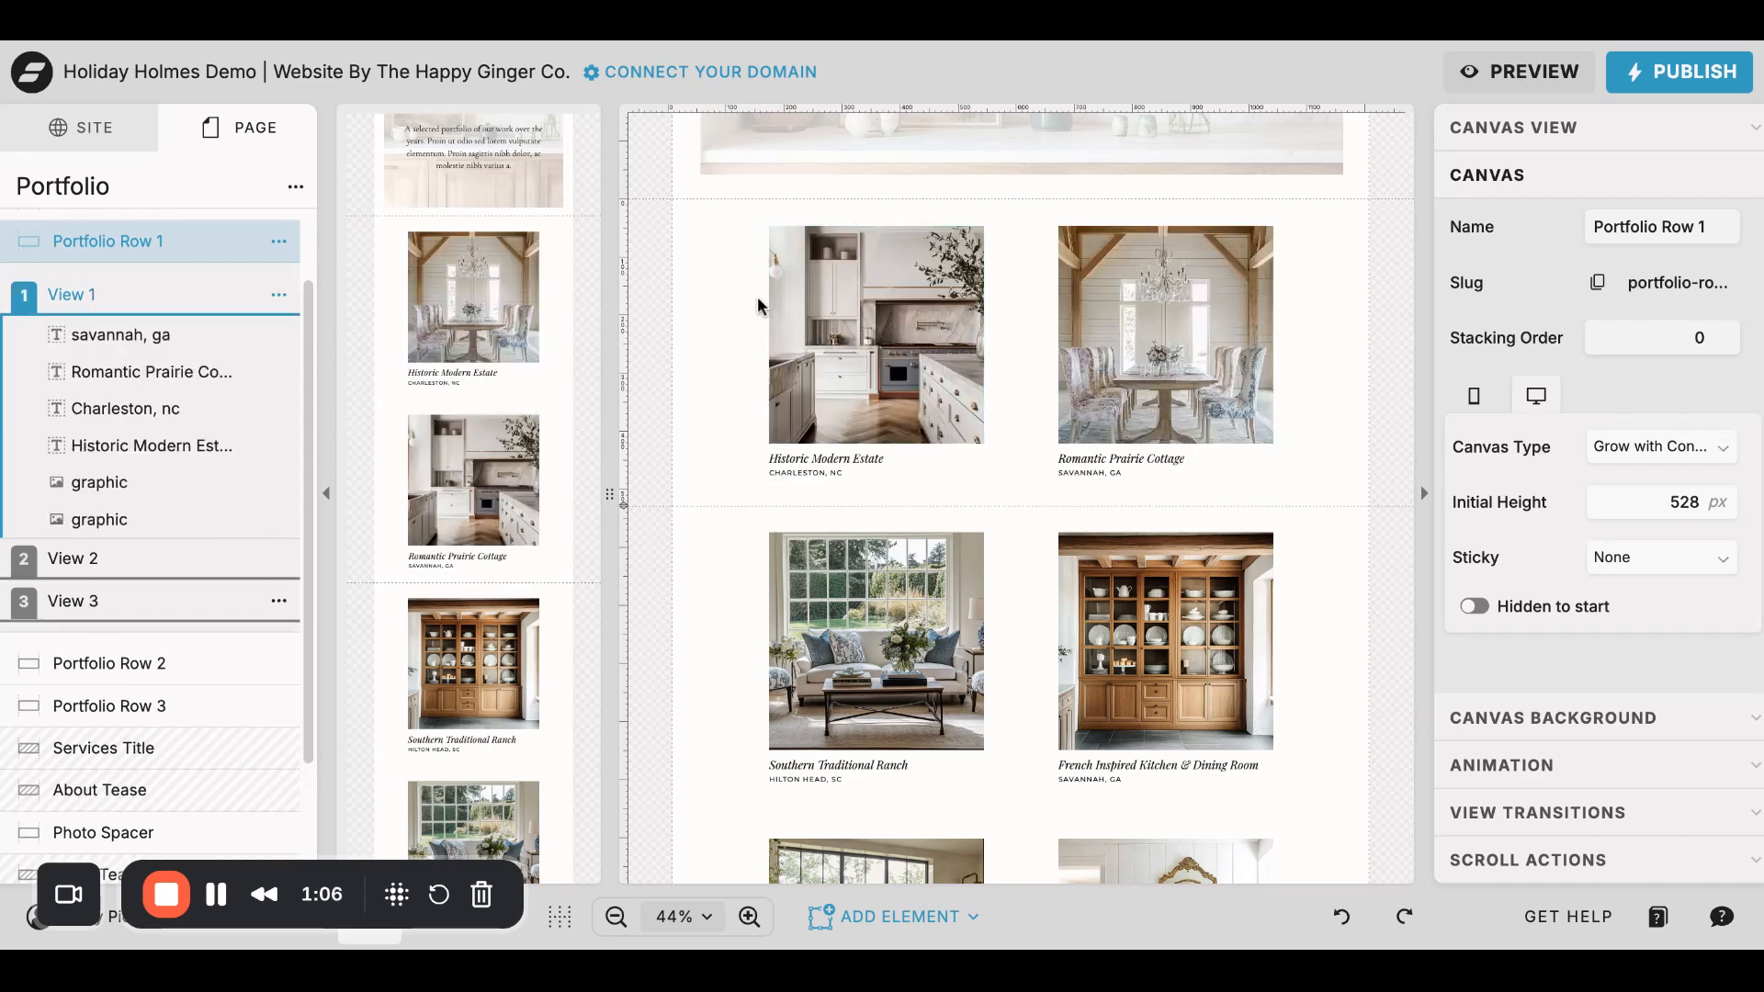
click(142, 558)
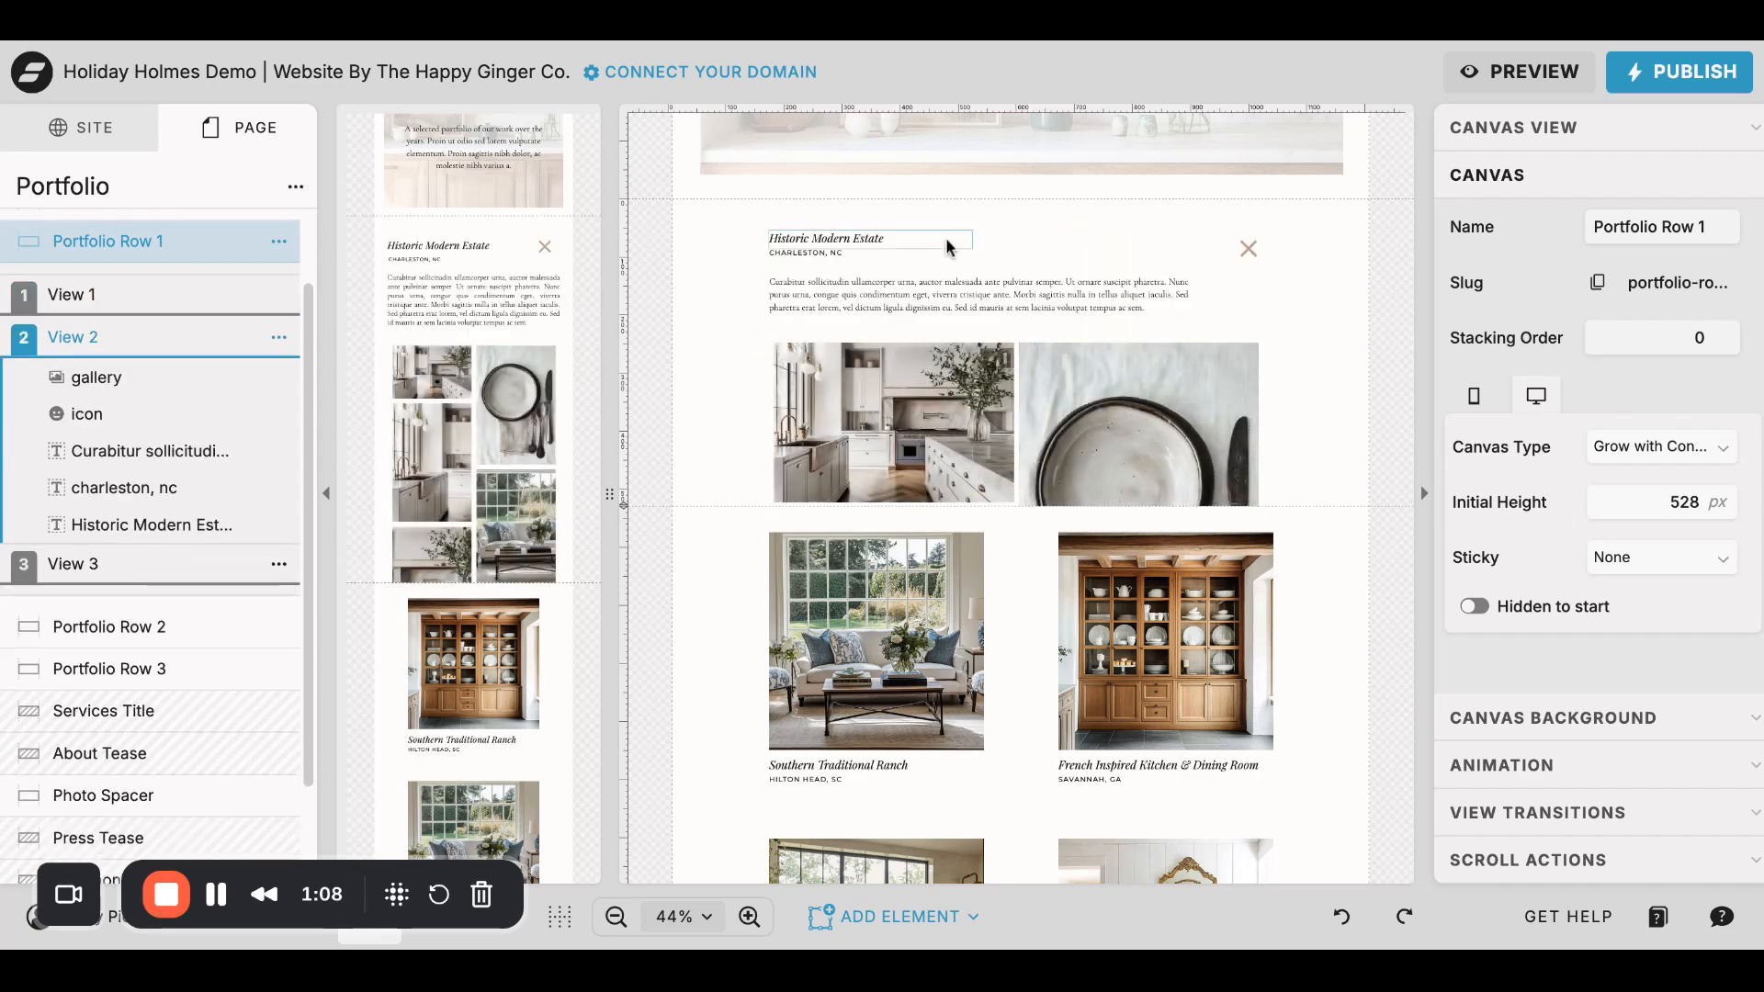
click(95, 568)
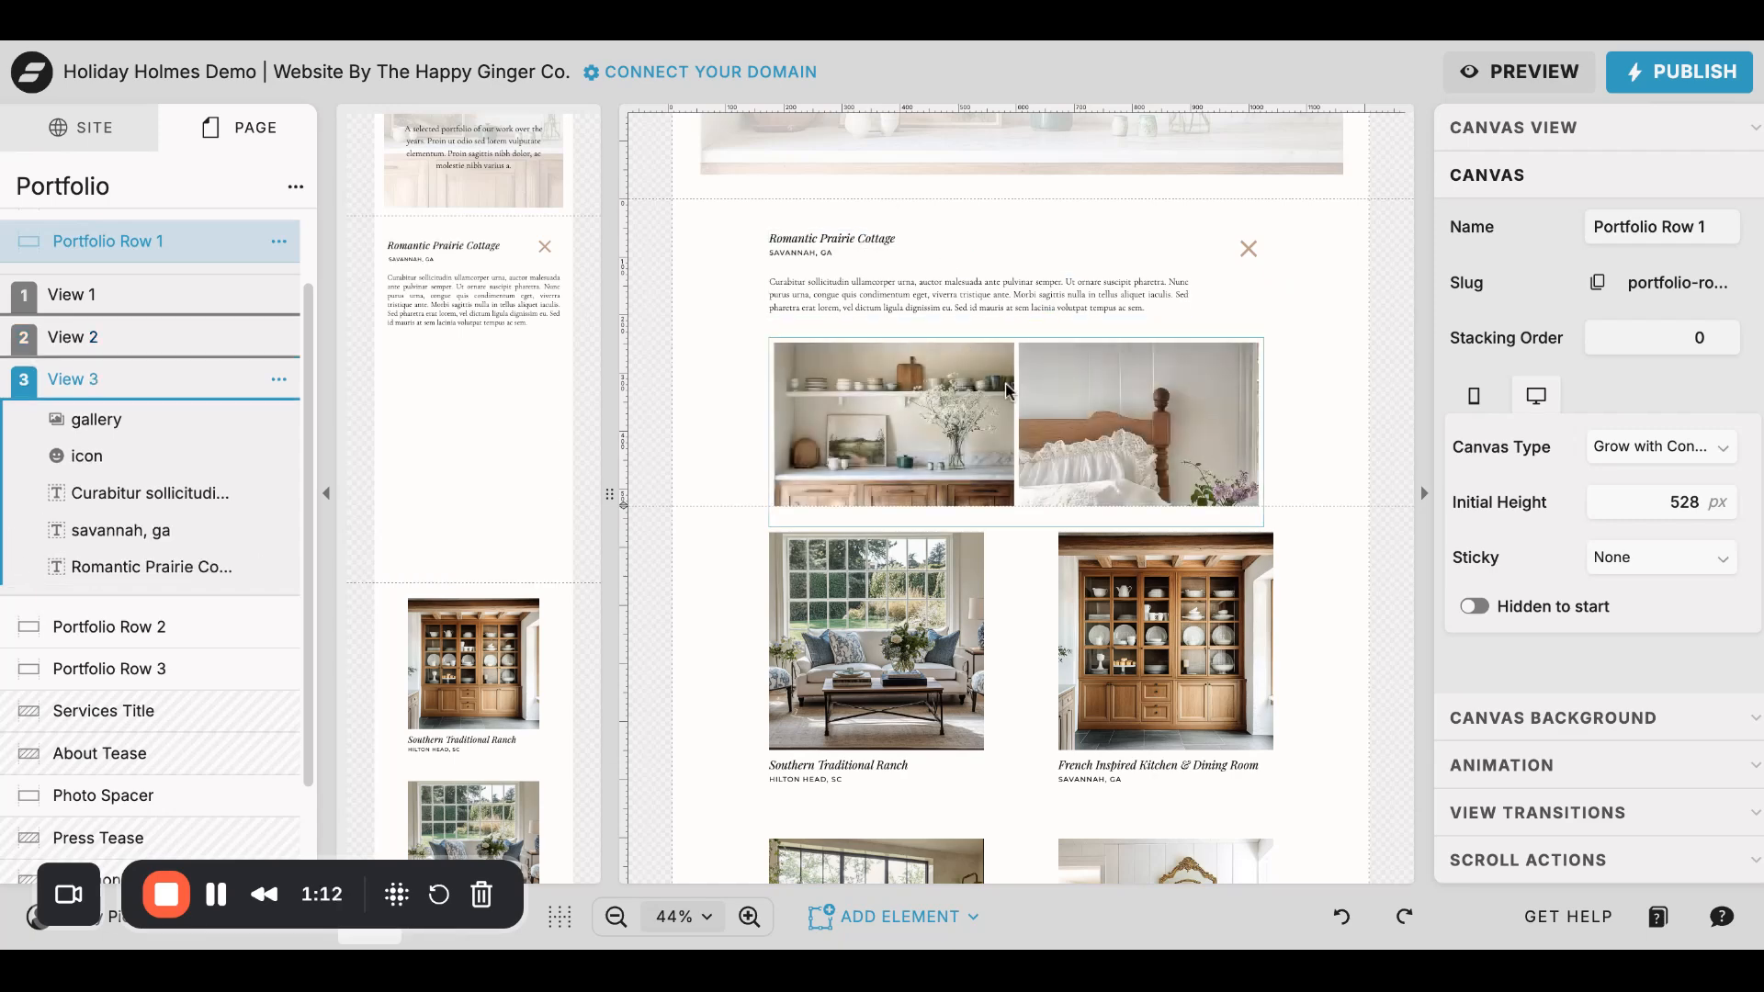
click(129, 293)
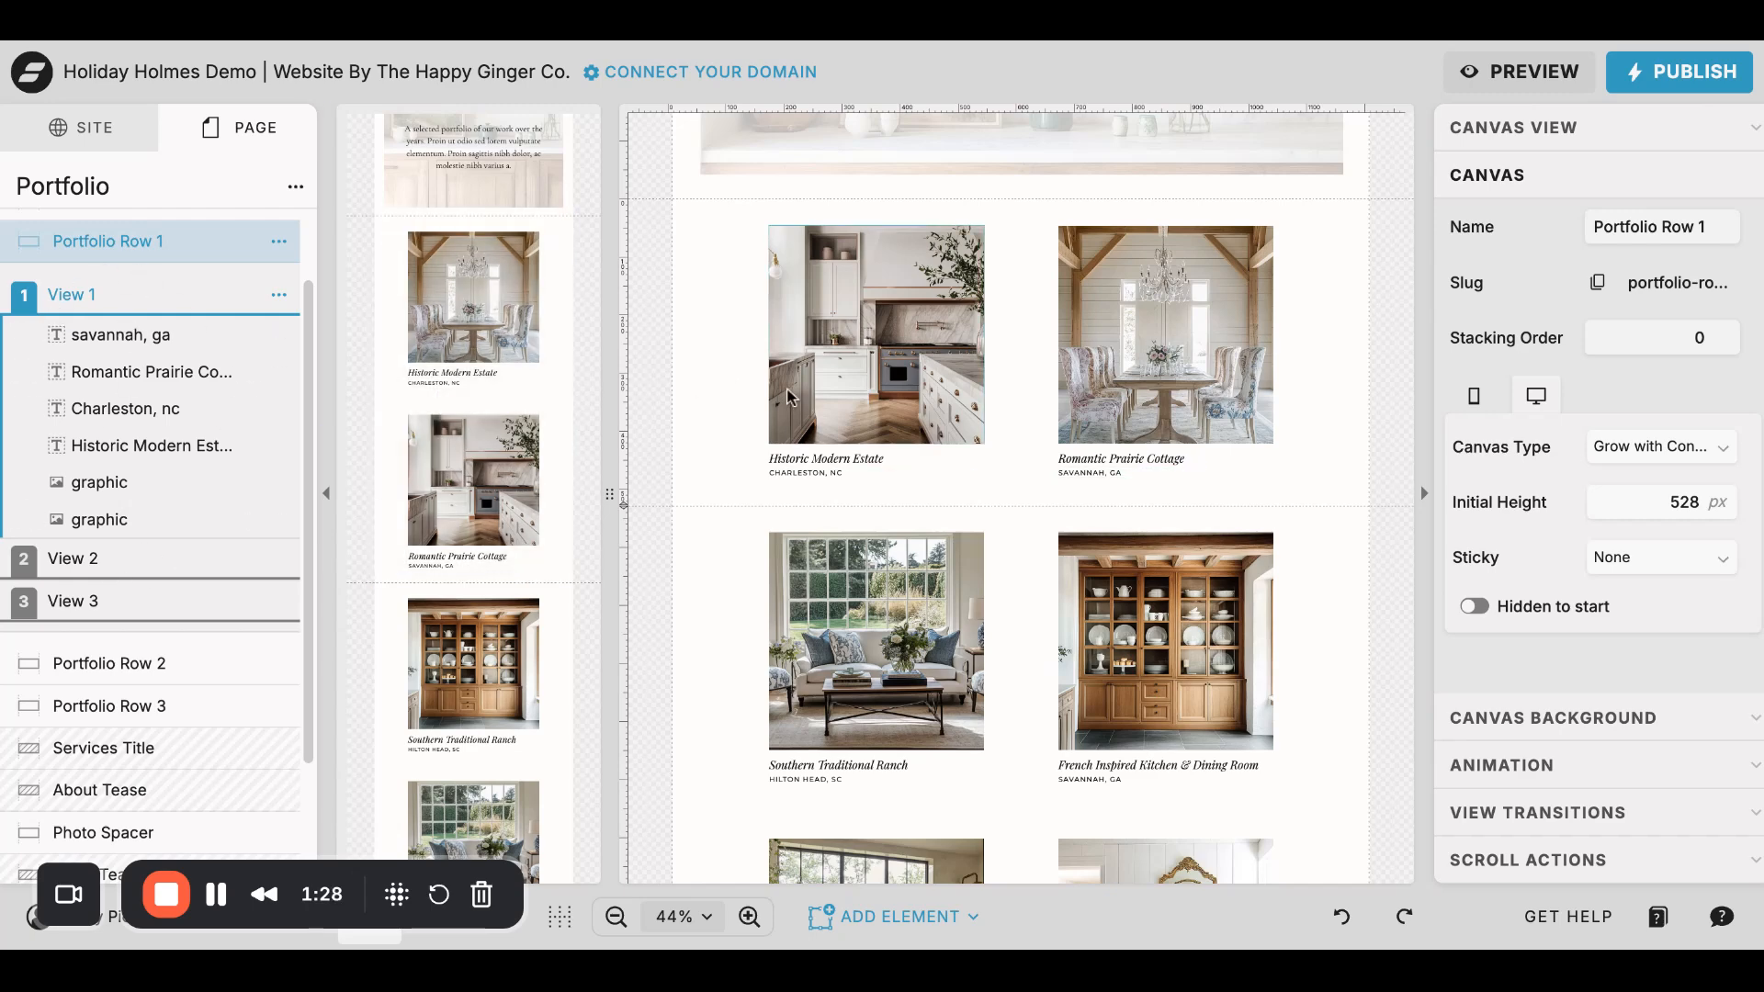
- Inspect the click action links of the Historic Modern Estate and Romantic Prairie Cottage images in View 1
click(894, 272)
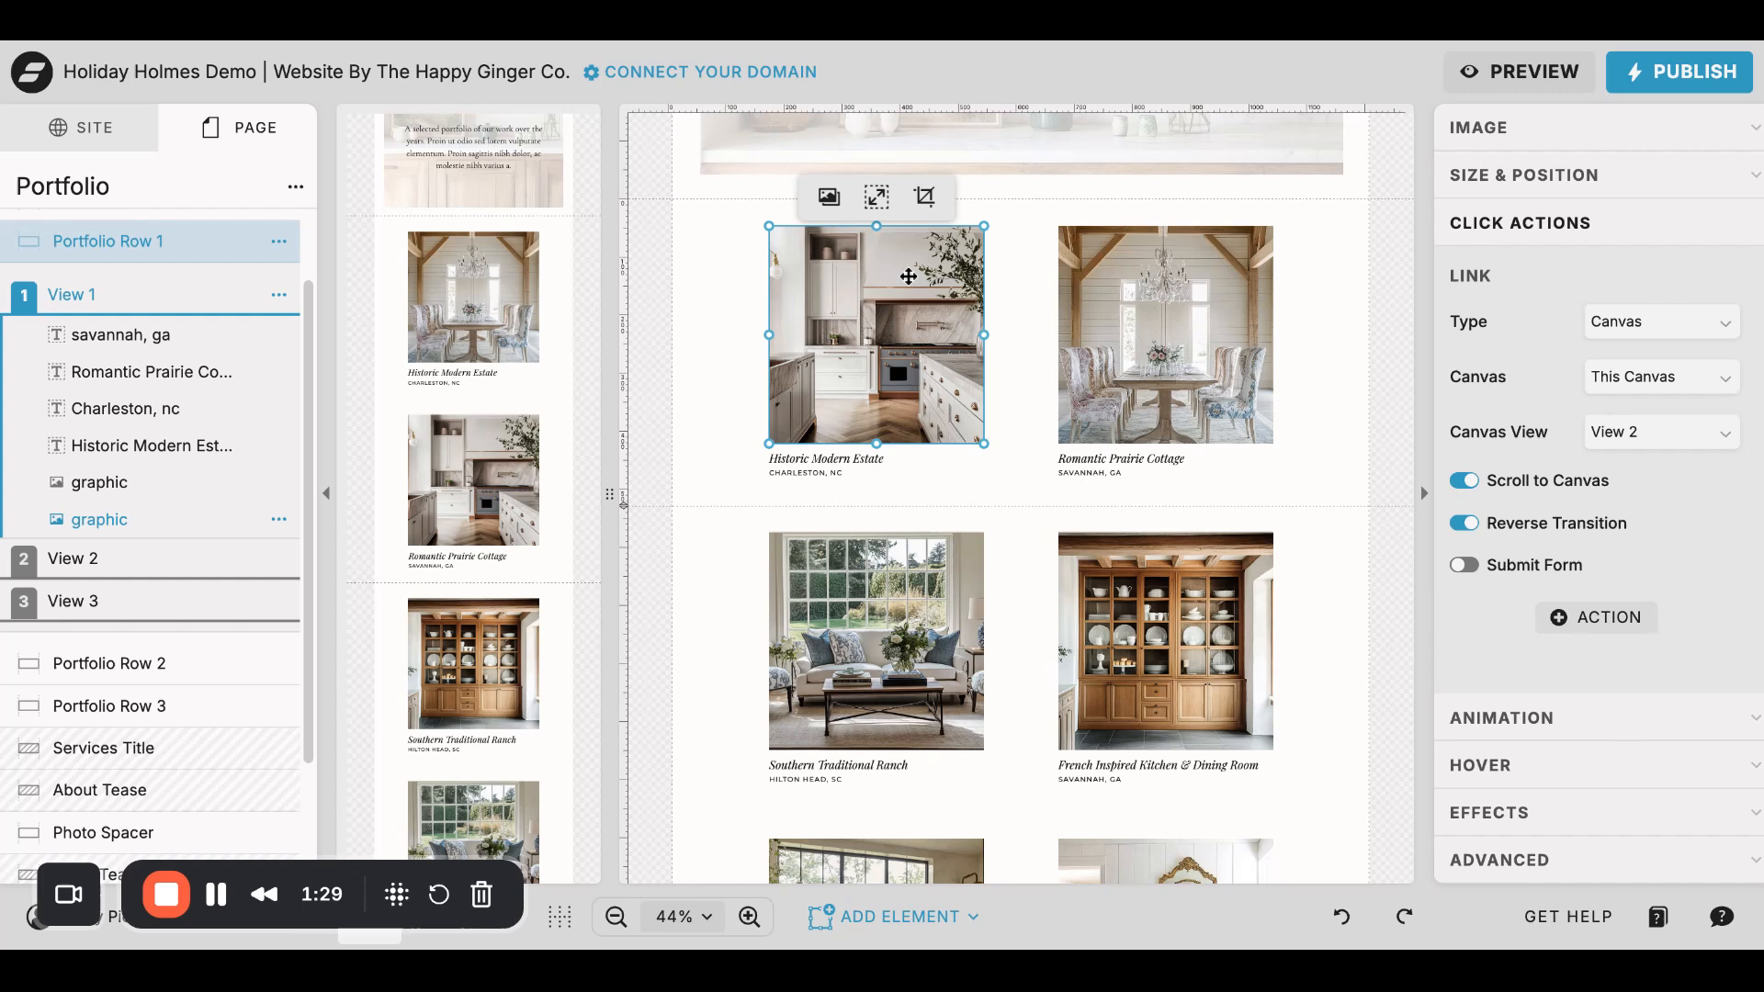
click(1257, 289)
click(896, 279)
click(1174, 307)
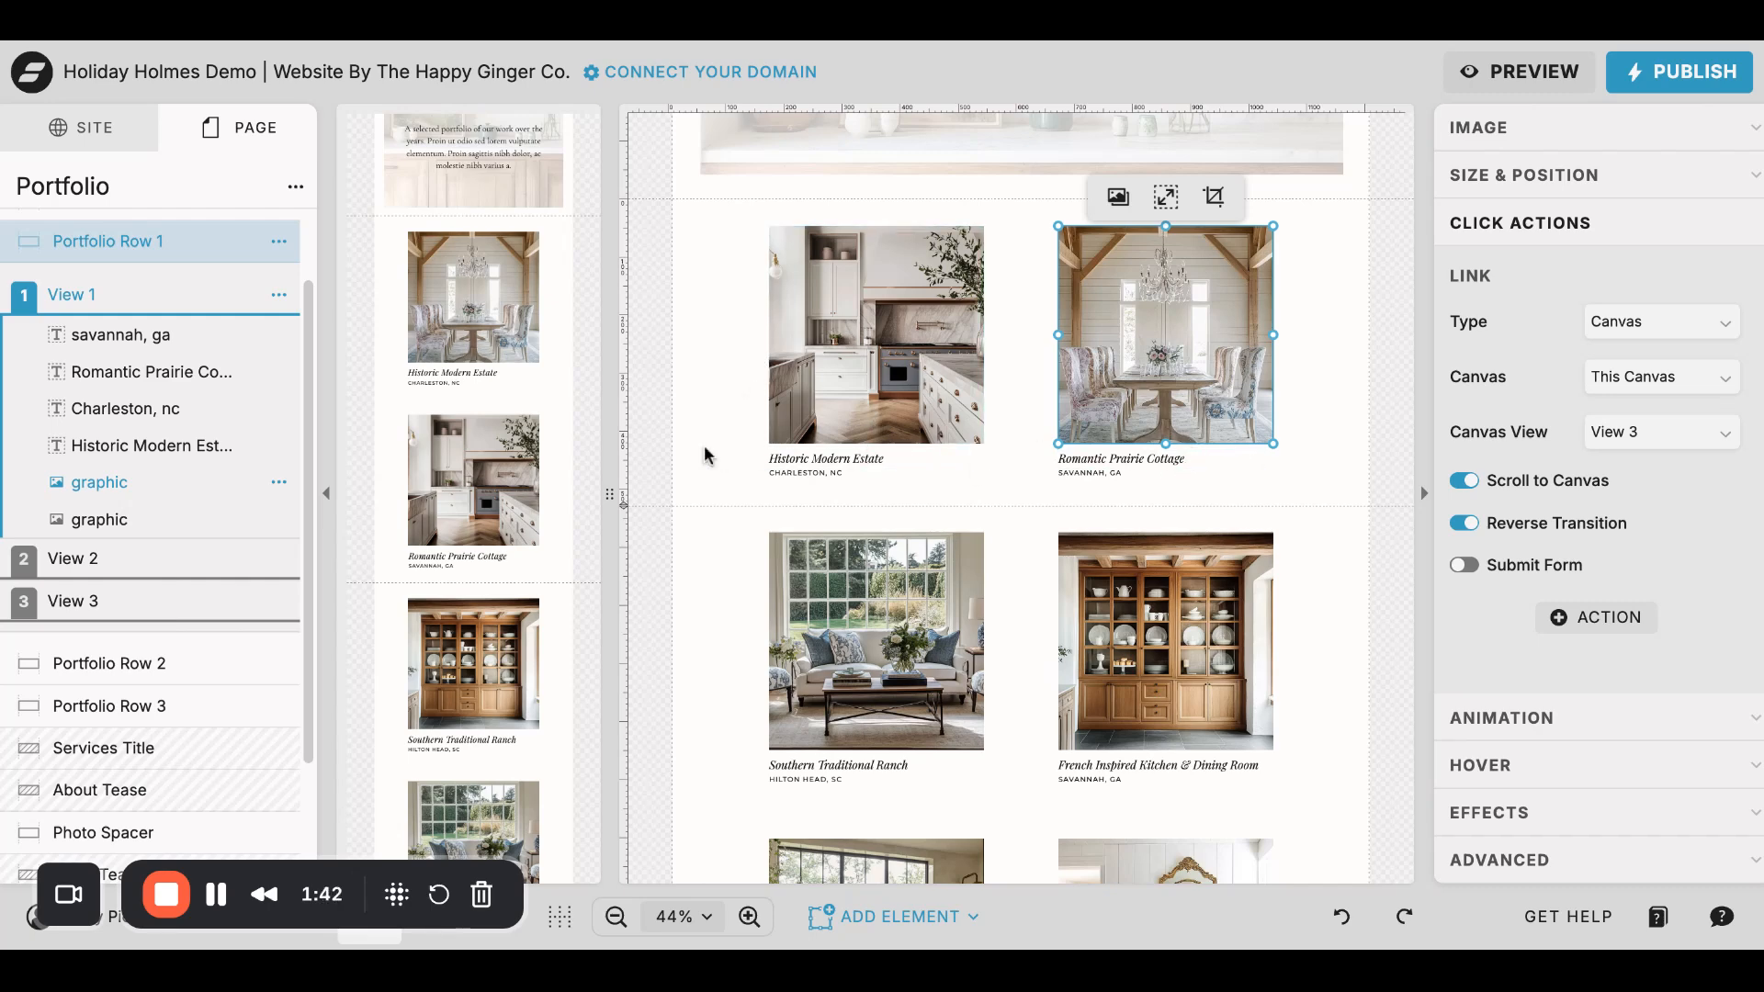
- Browse the image manager of the View 2 gallery, trying out a selection of BH---another-vert.jpg, and leave without saving
click(168, 562)
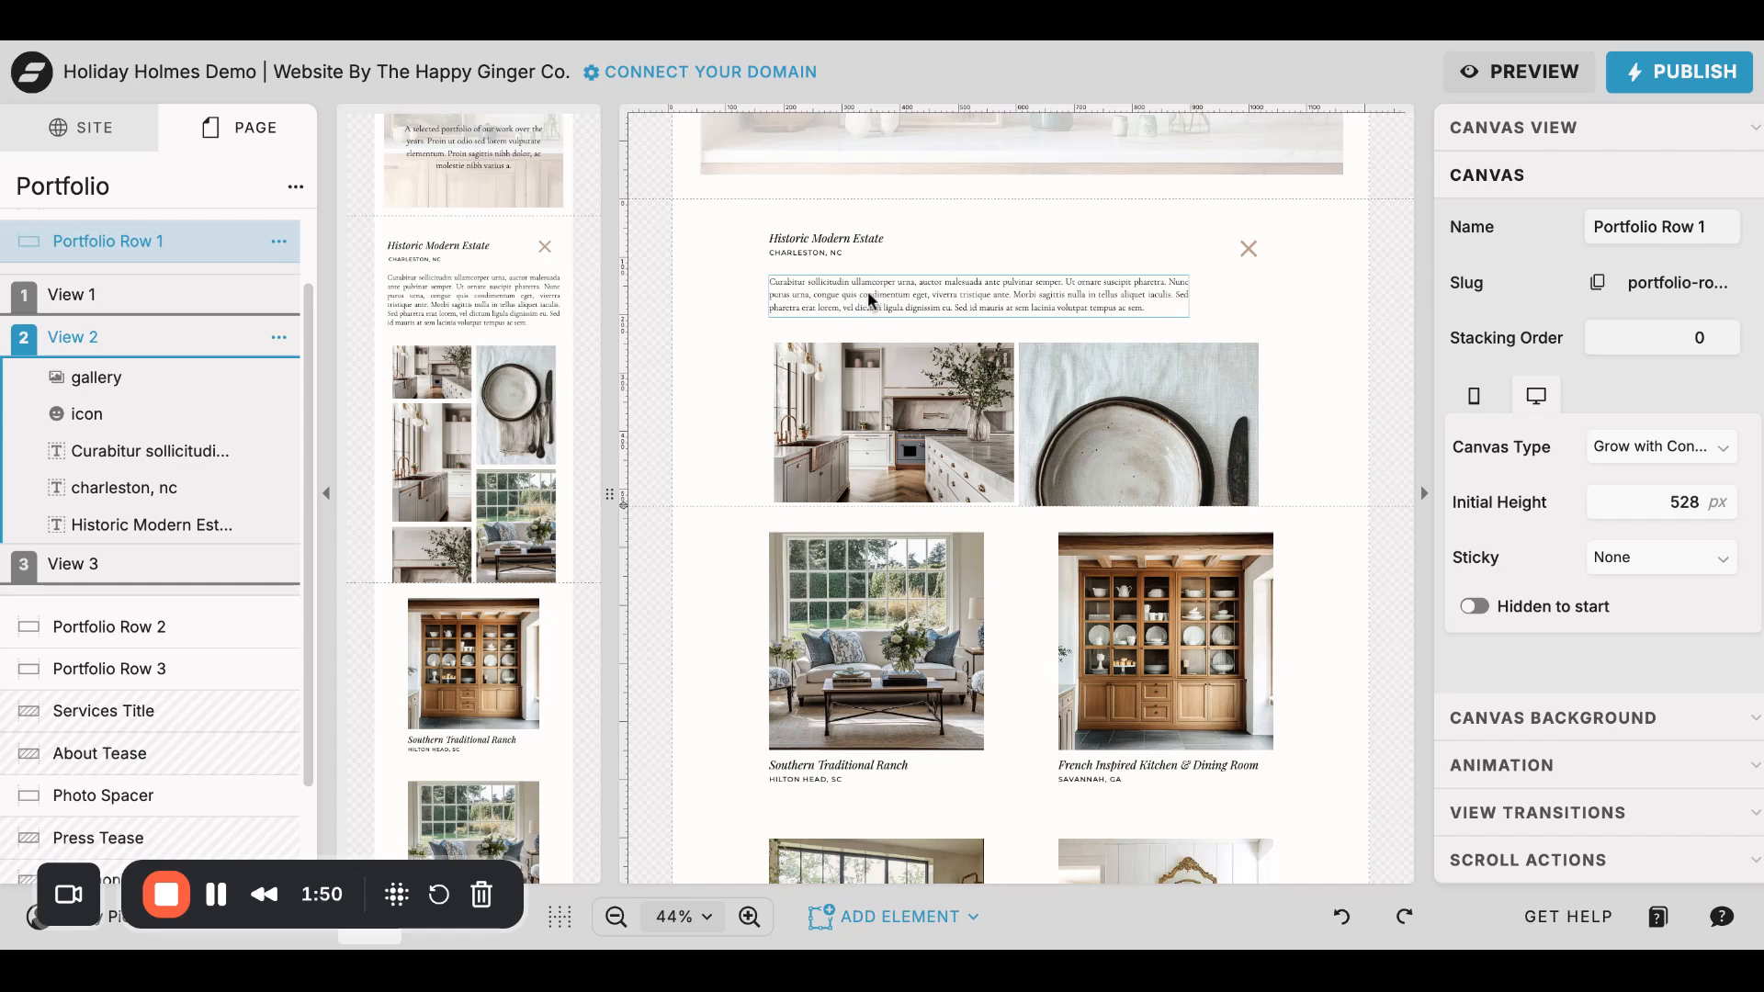
click(959, 413)
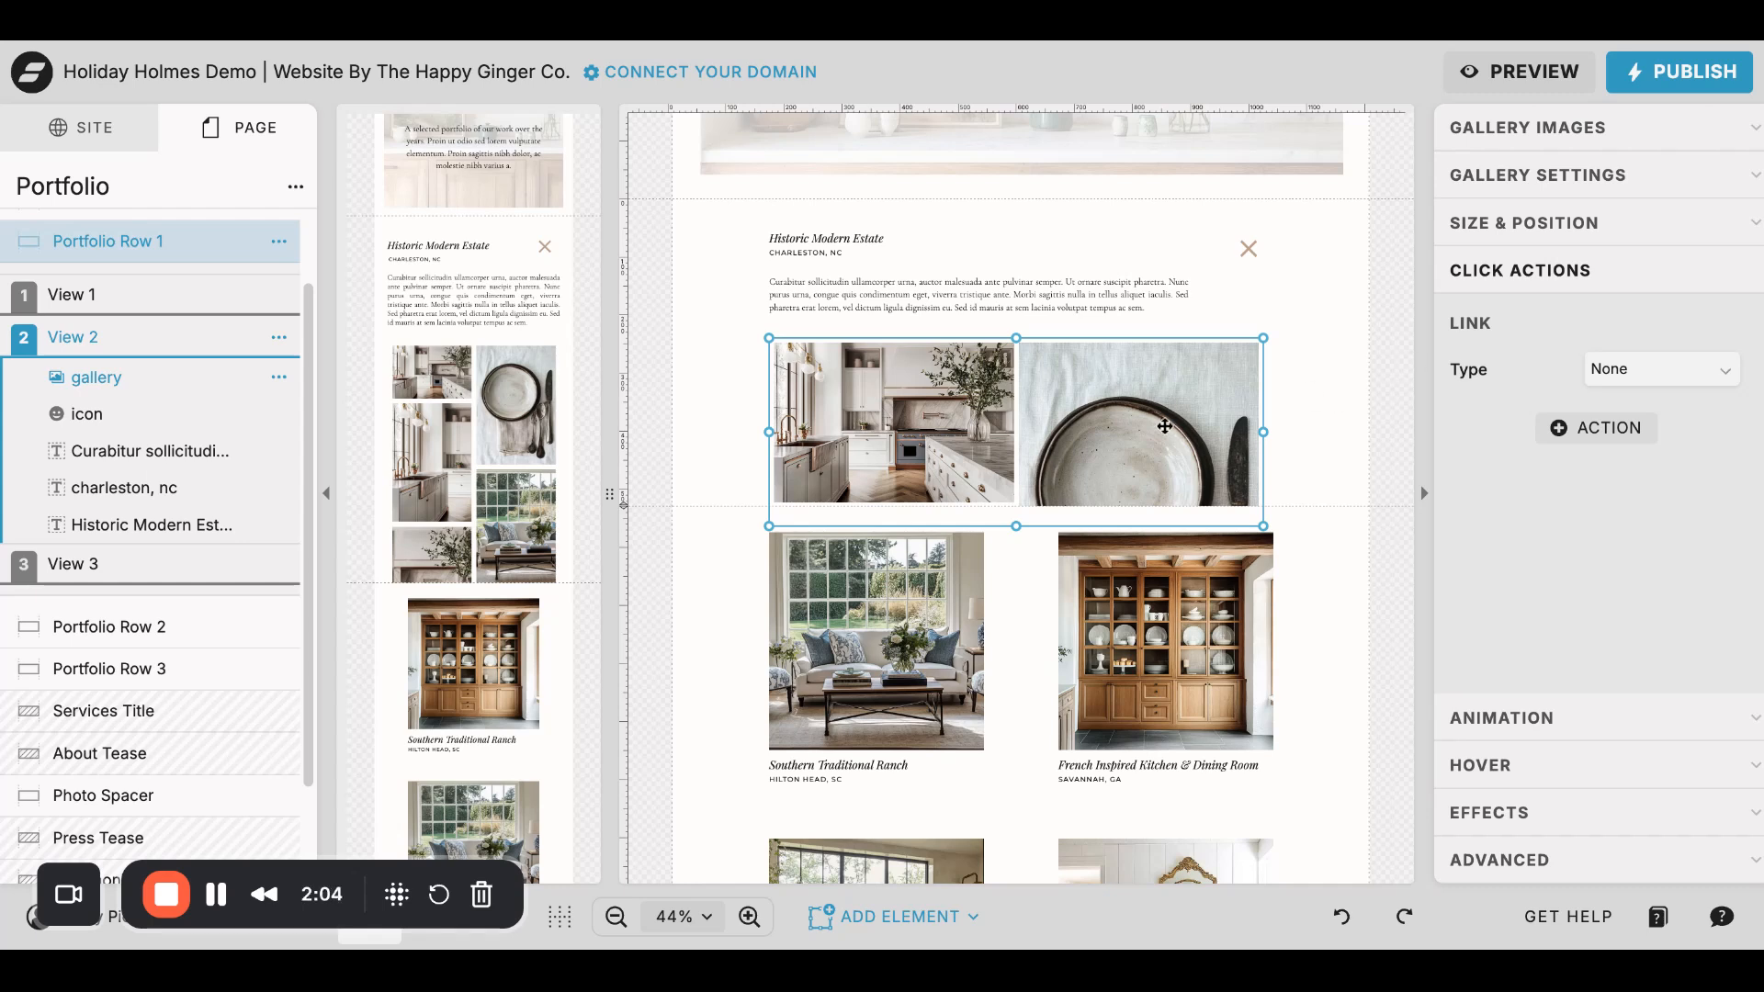
click(1543, 128)
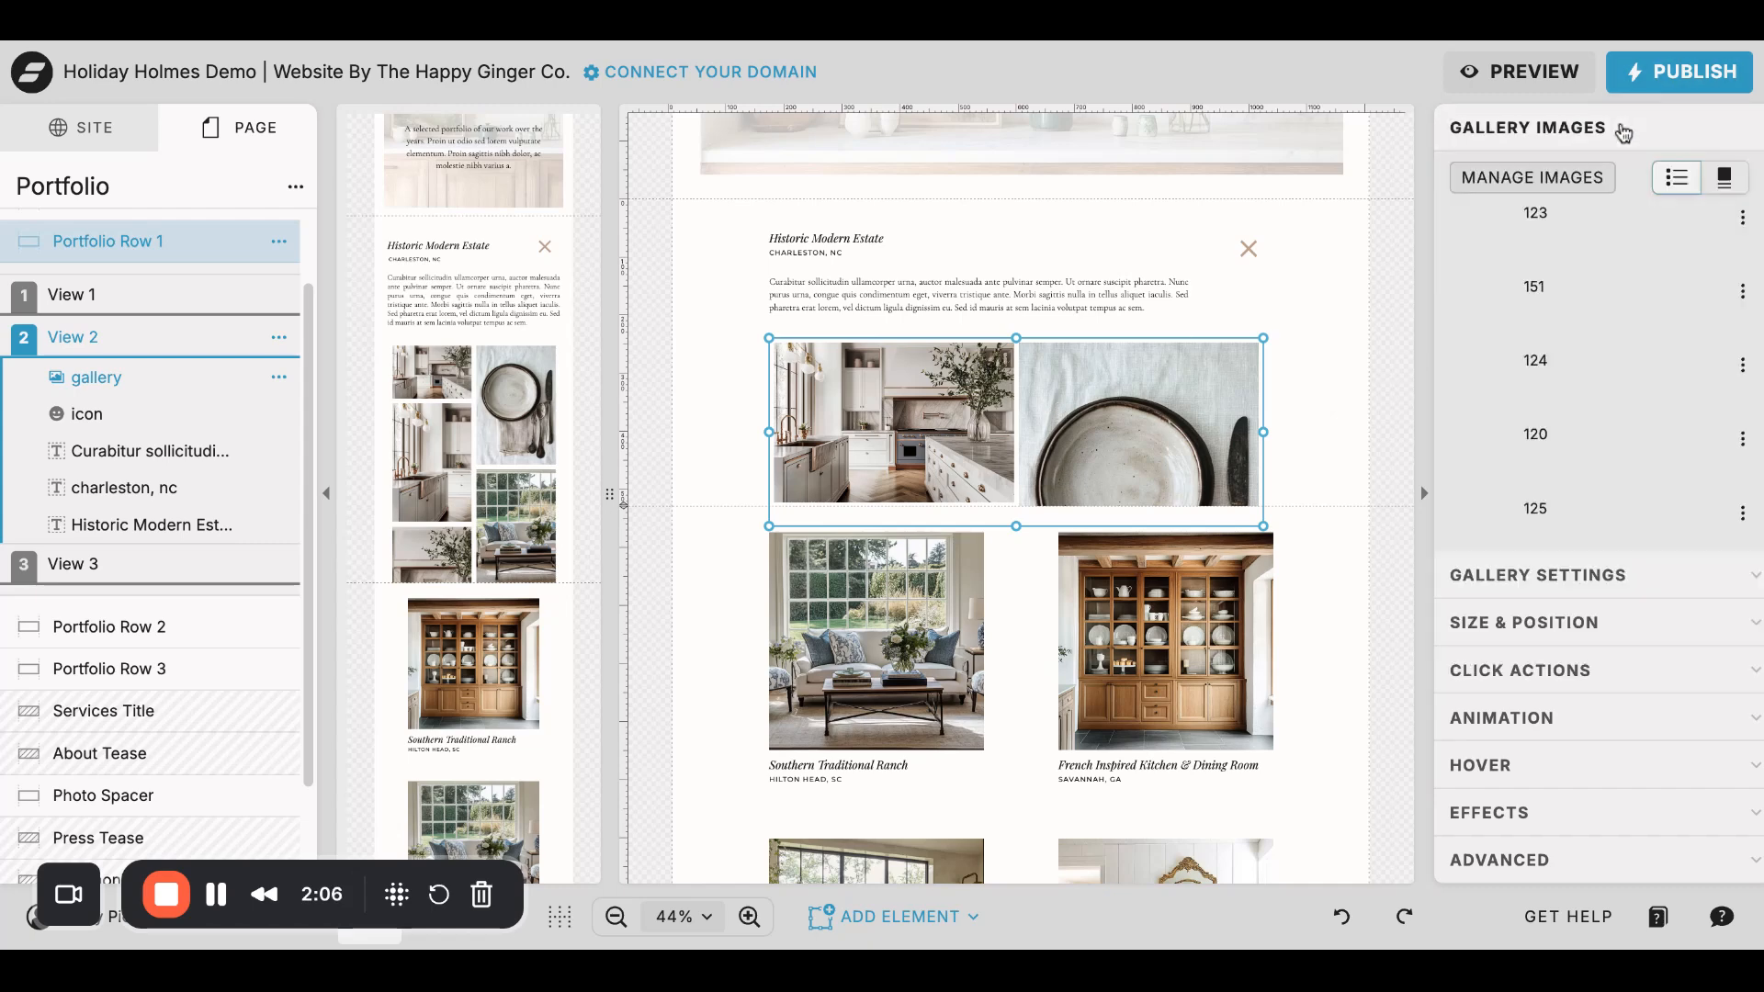
click(1521, 179)
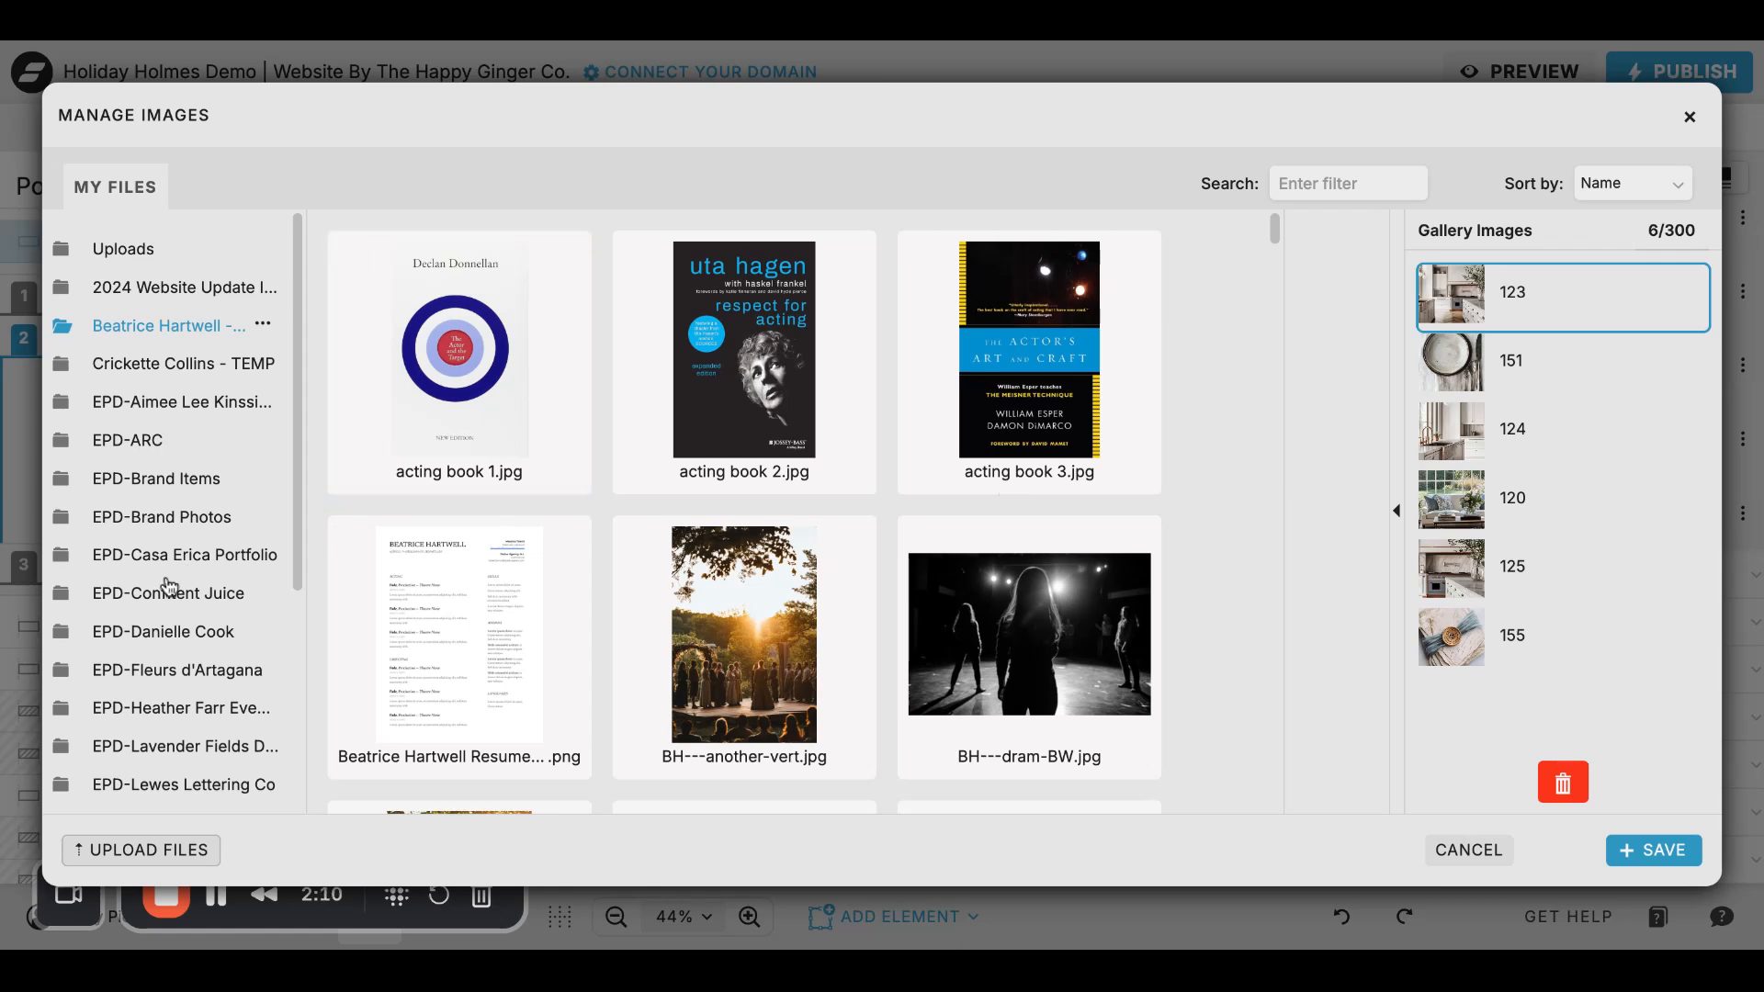
scroll(163, 672, down, 2)
click(650, 584)
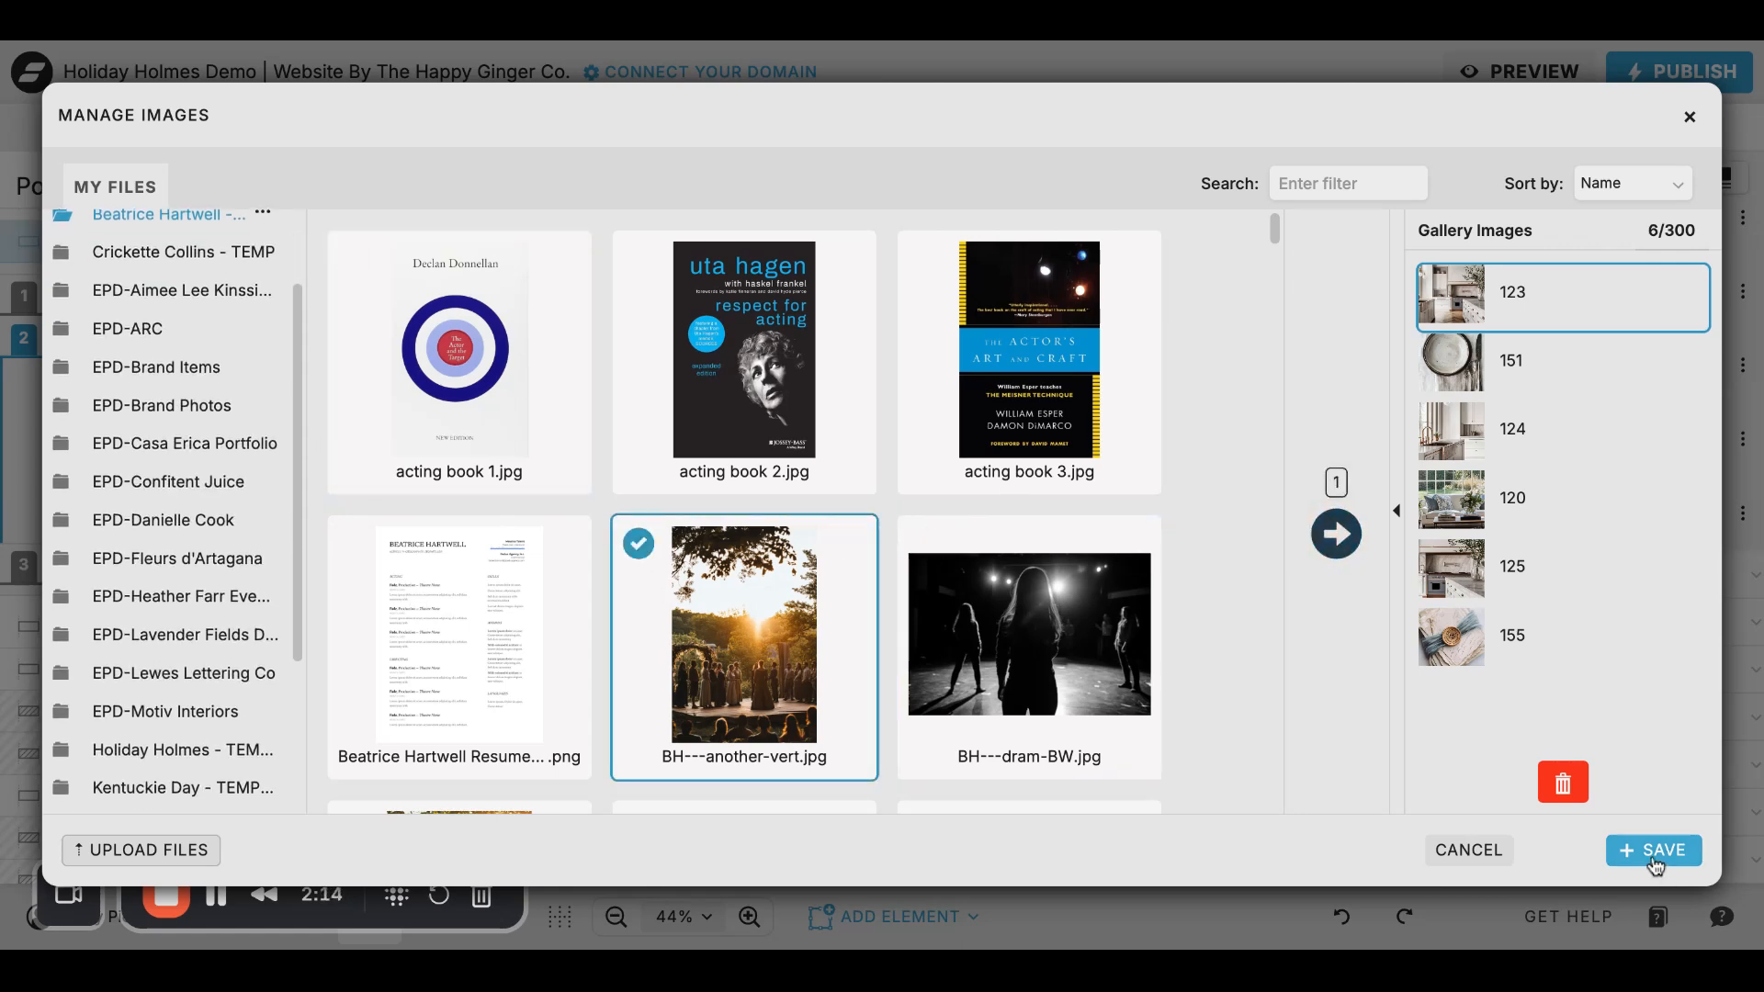
click(1469, 850)
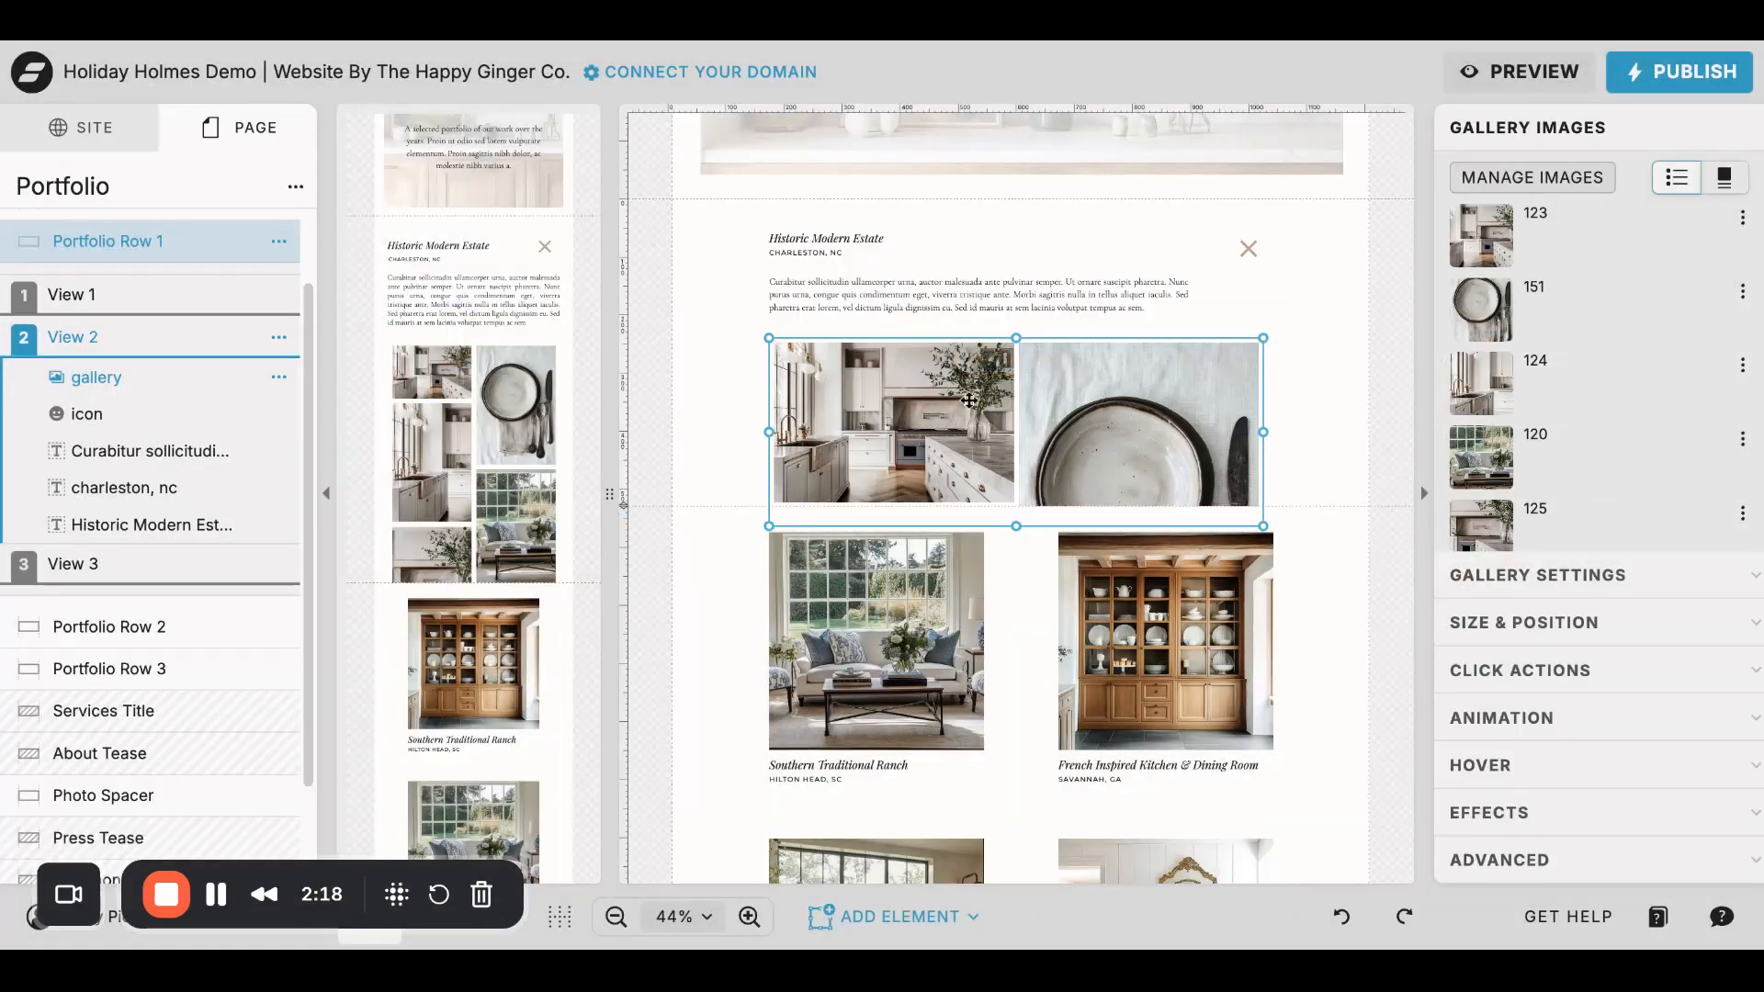
click(1304, 333)
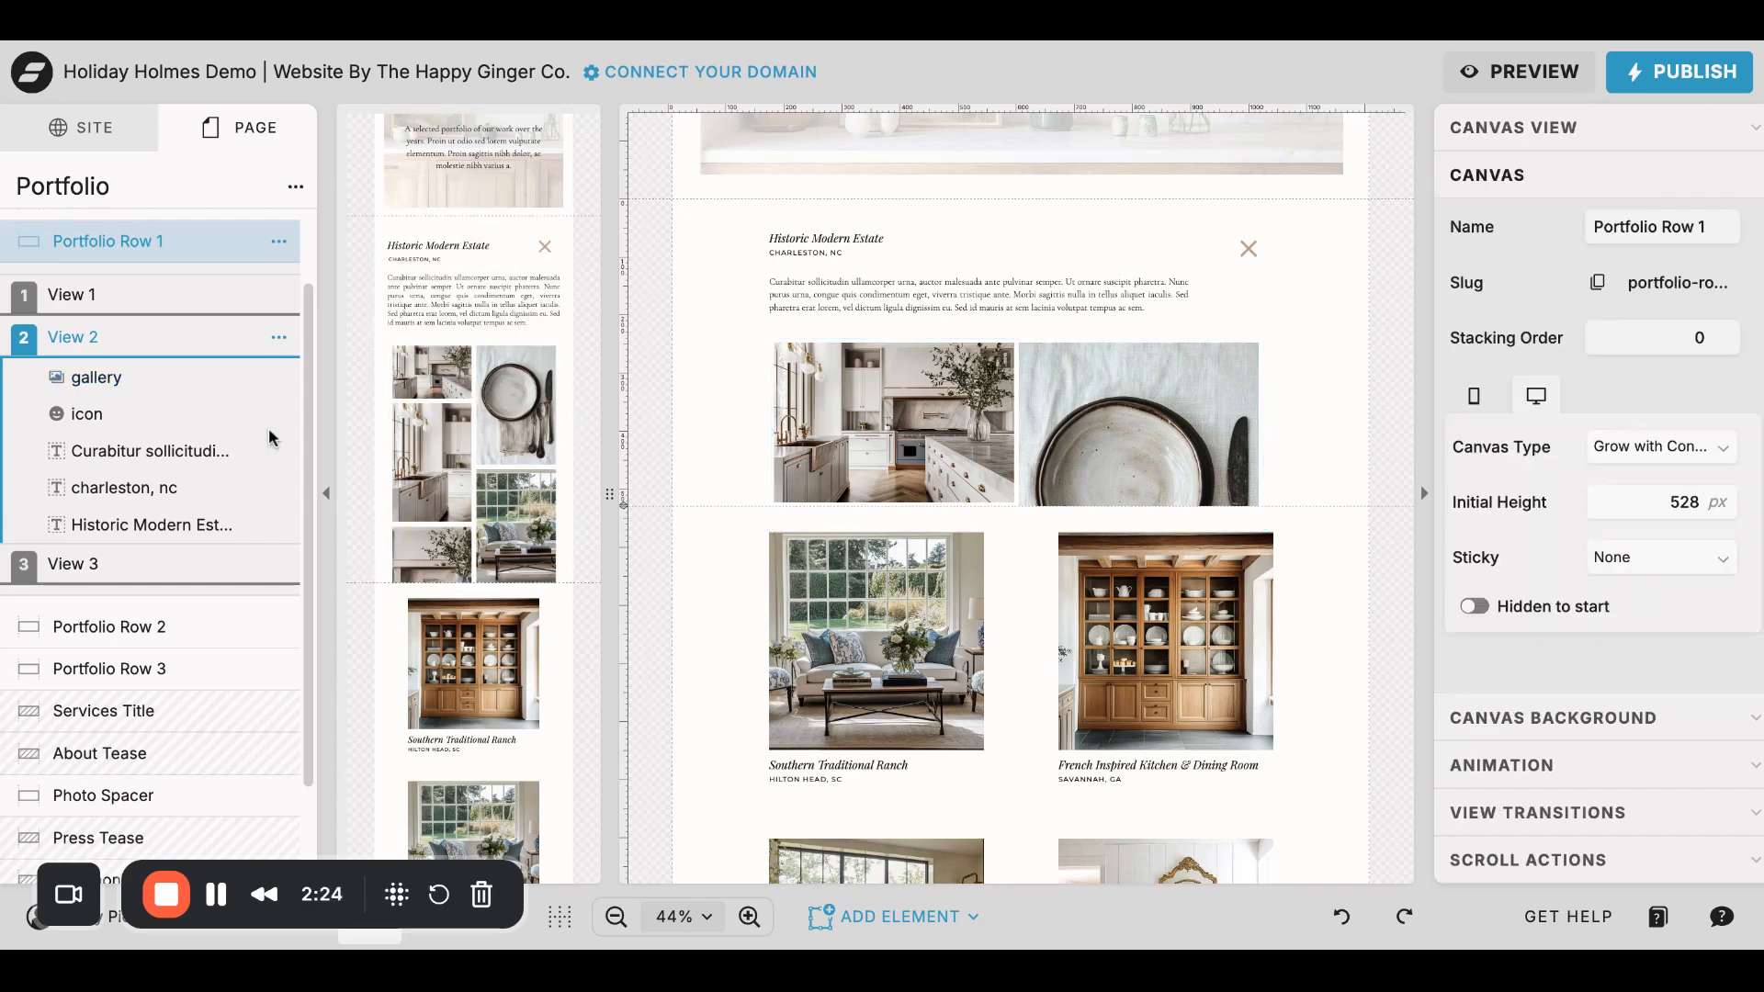
- Examine the gallery images of the Romantic Prairie Cottage project in View 3
click(128, 295)
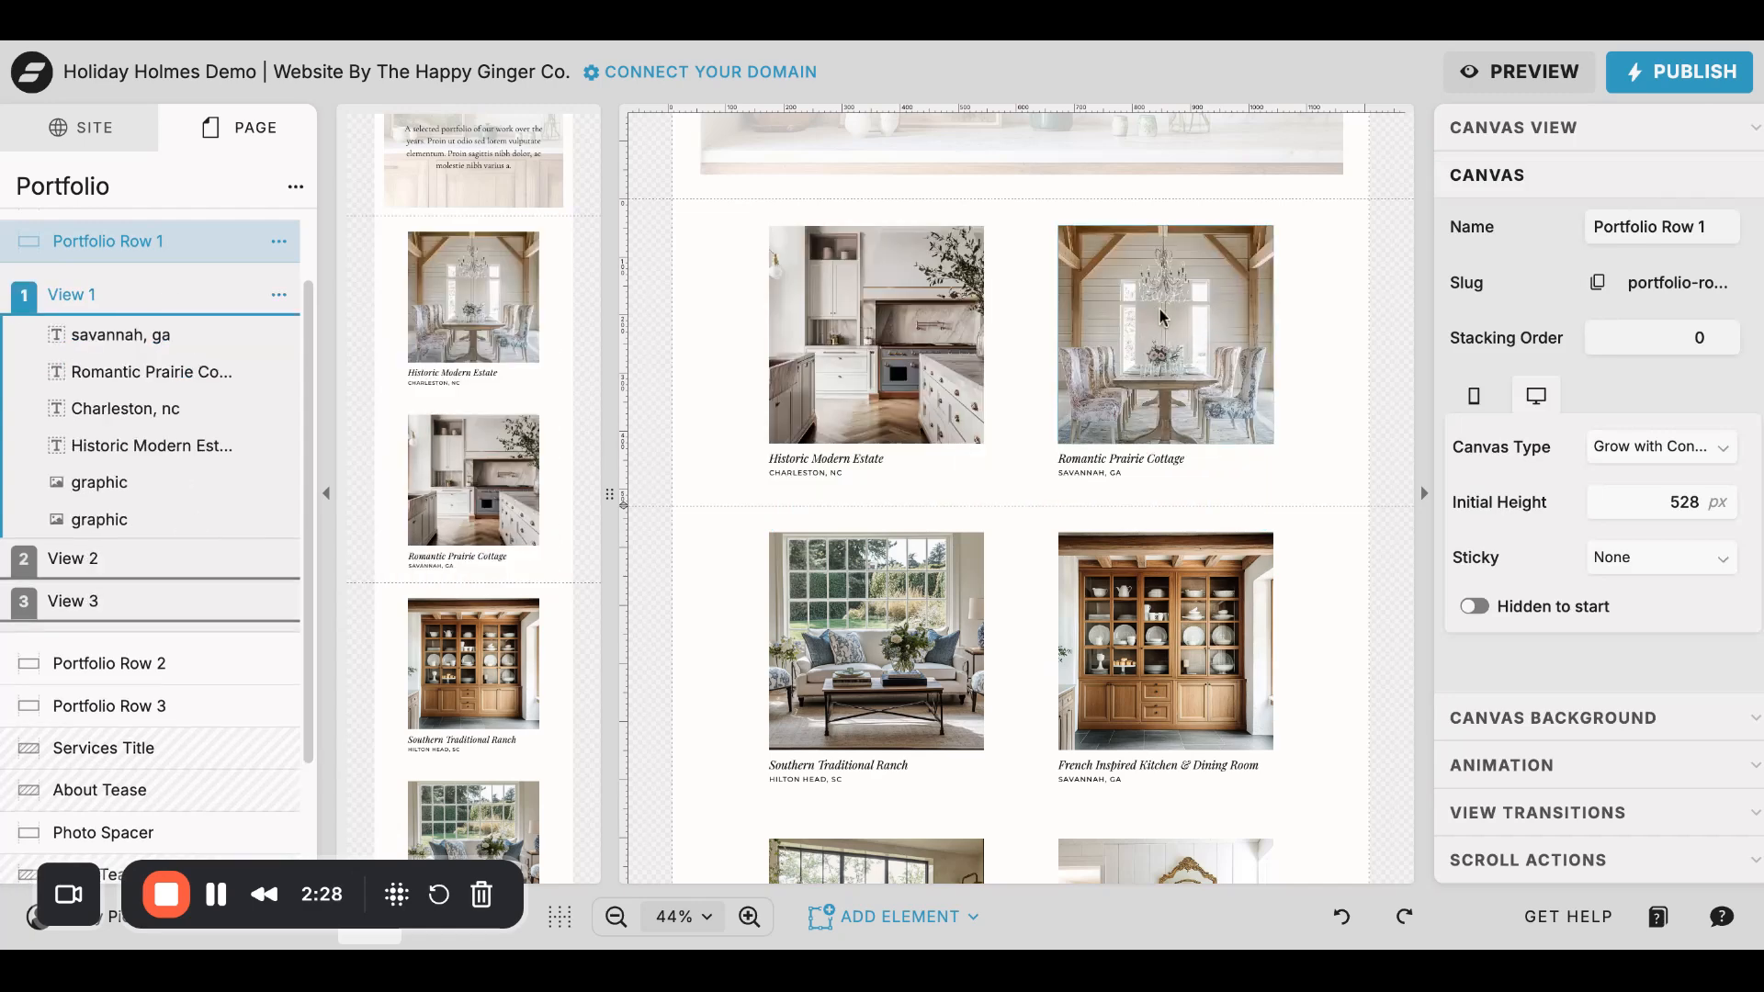
click(73, 601)
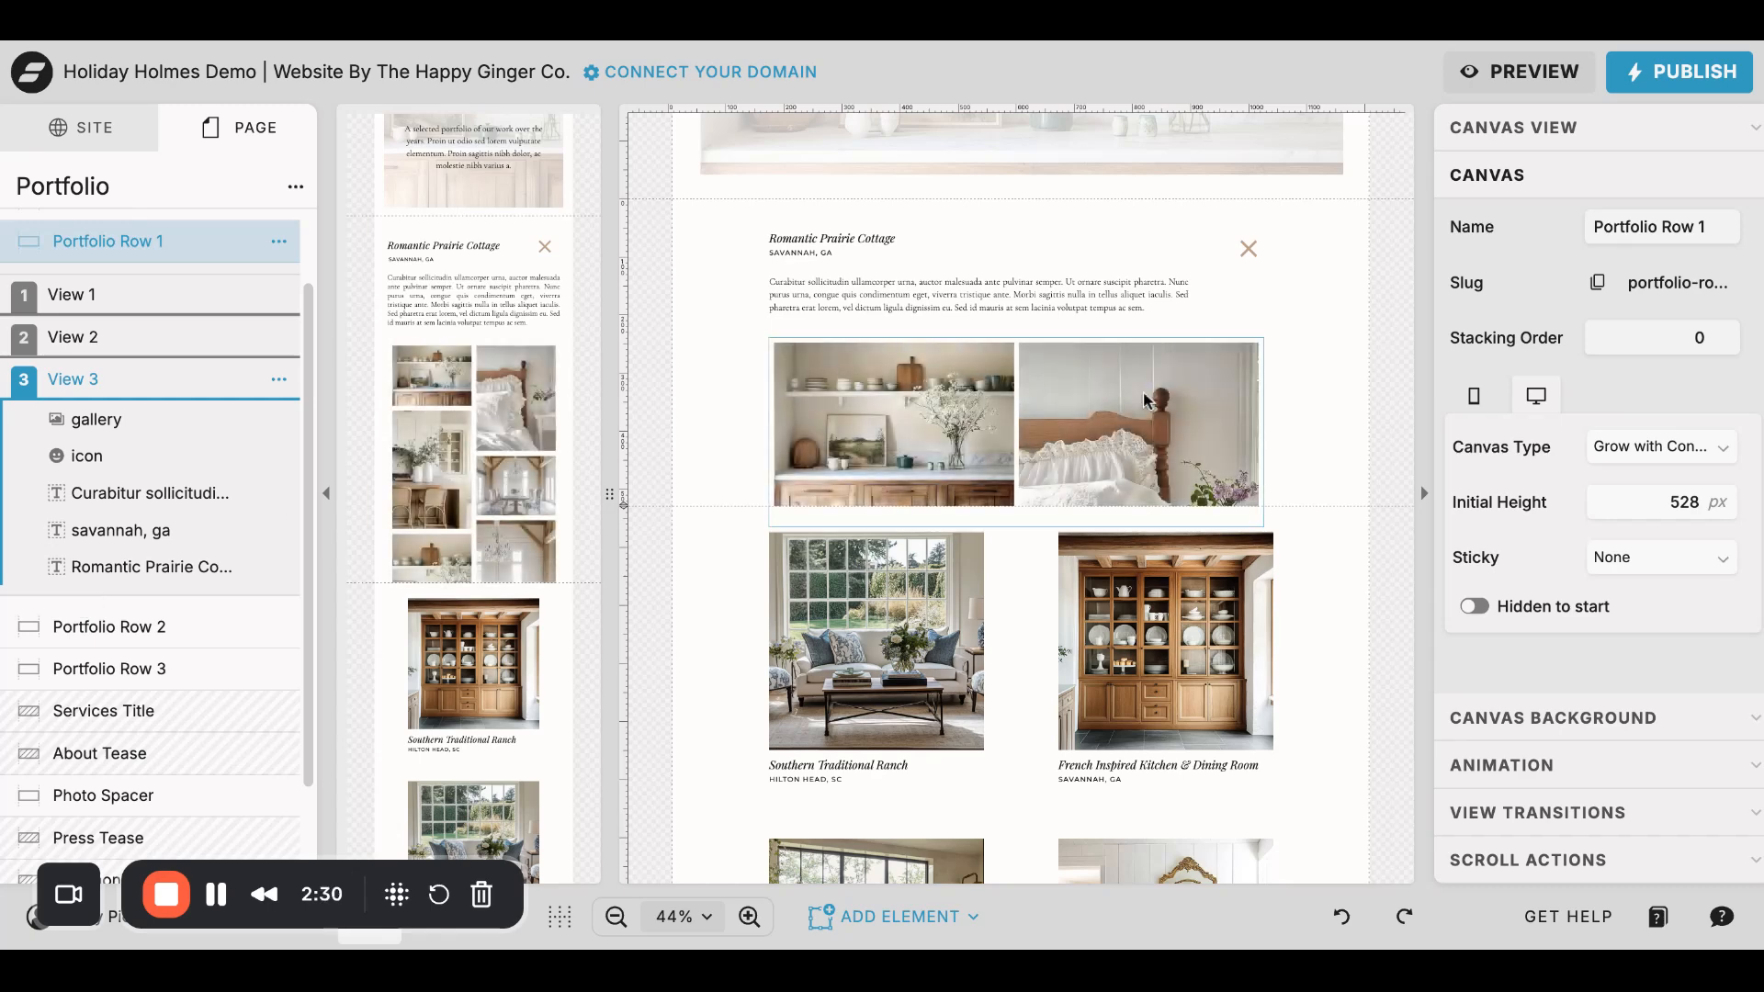
click(1031, 379)
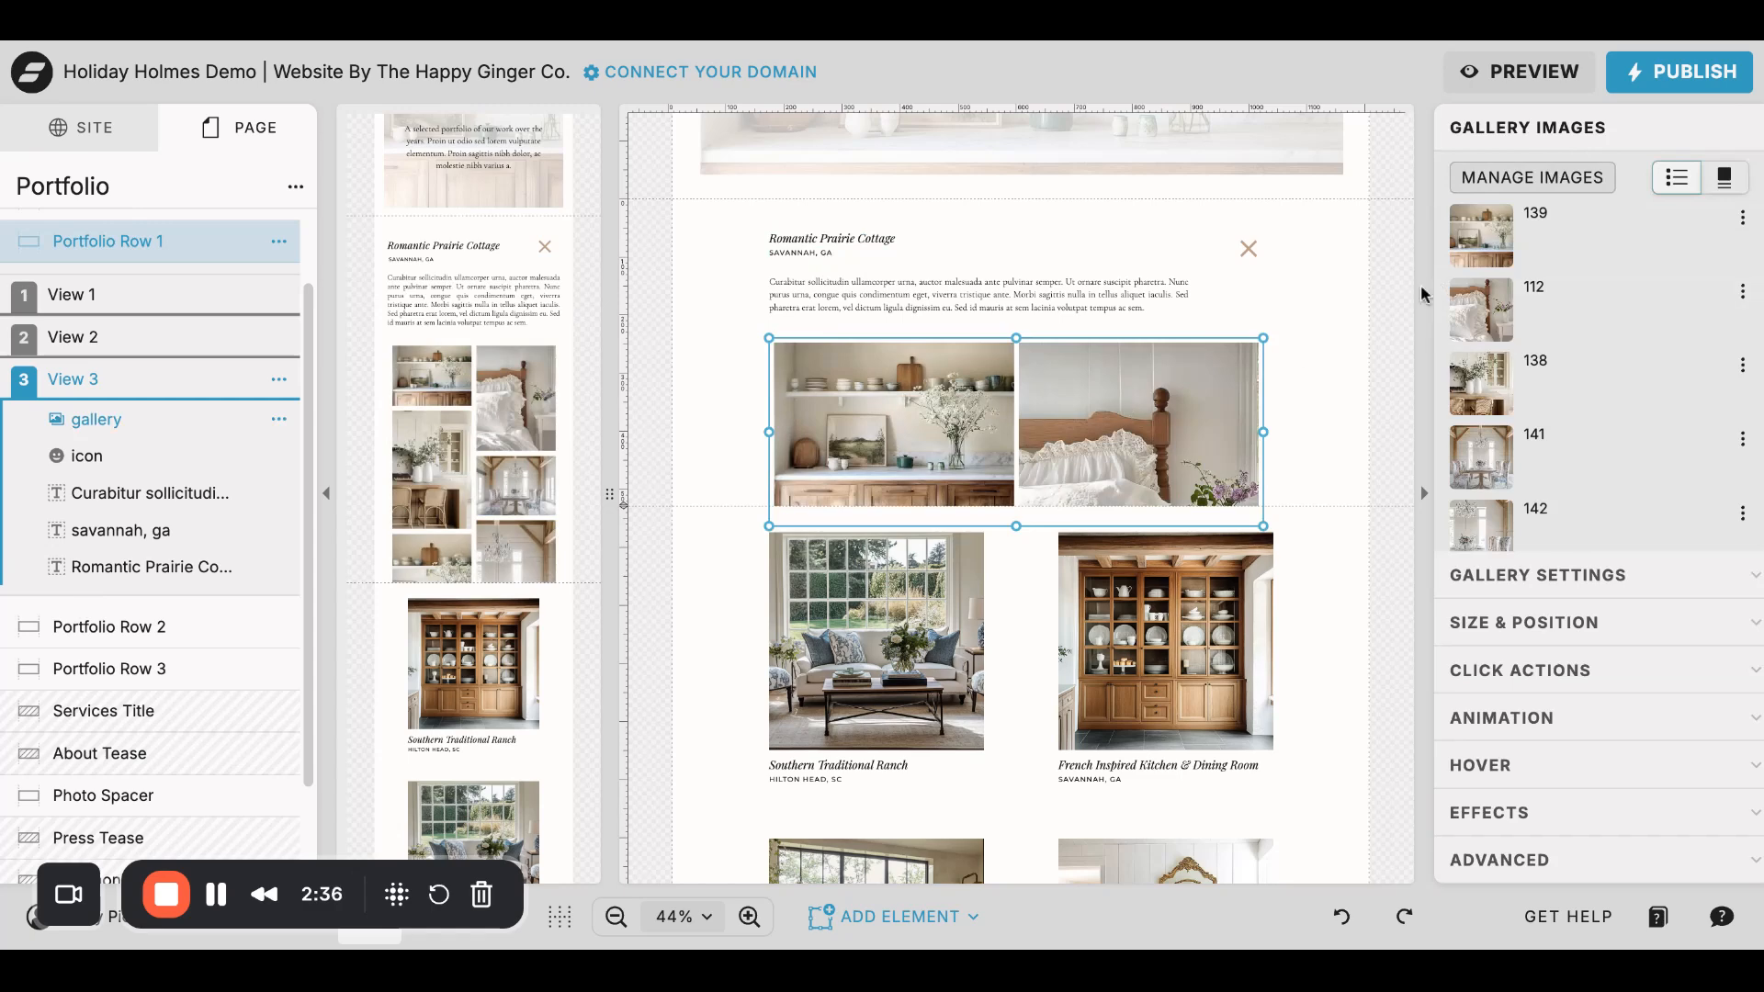
scroll(130, 310, up, 2)
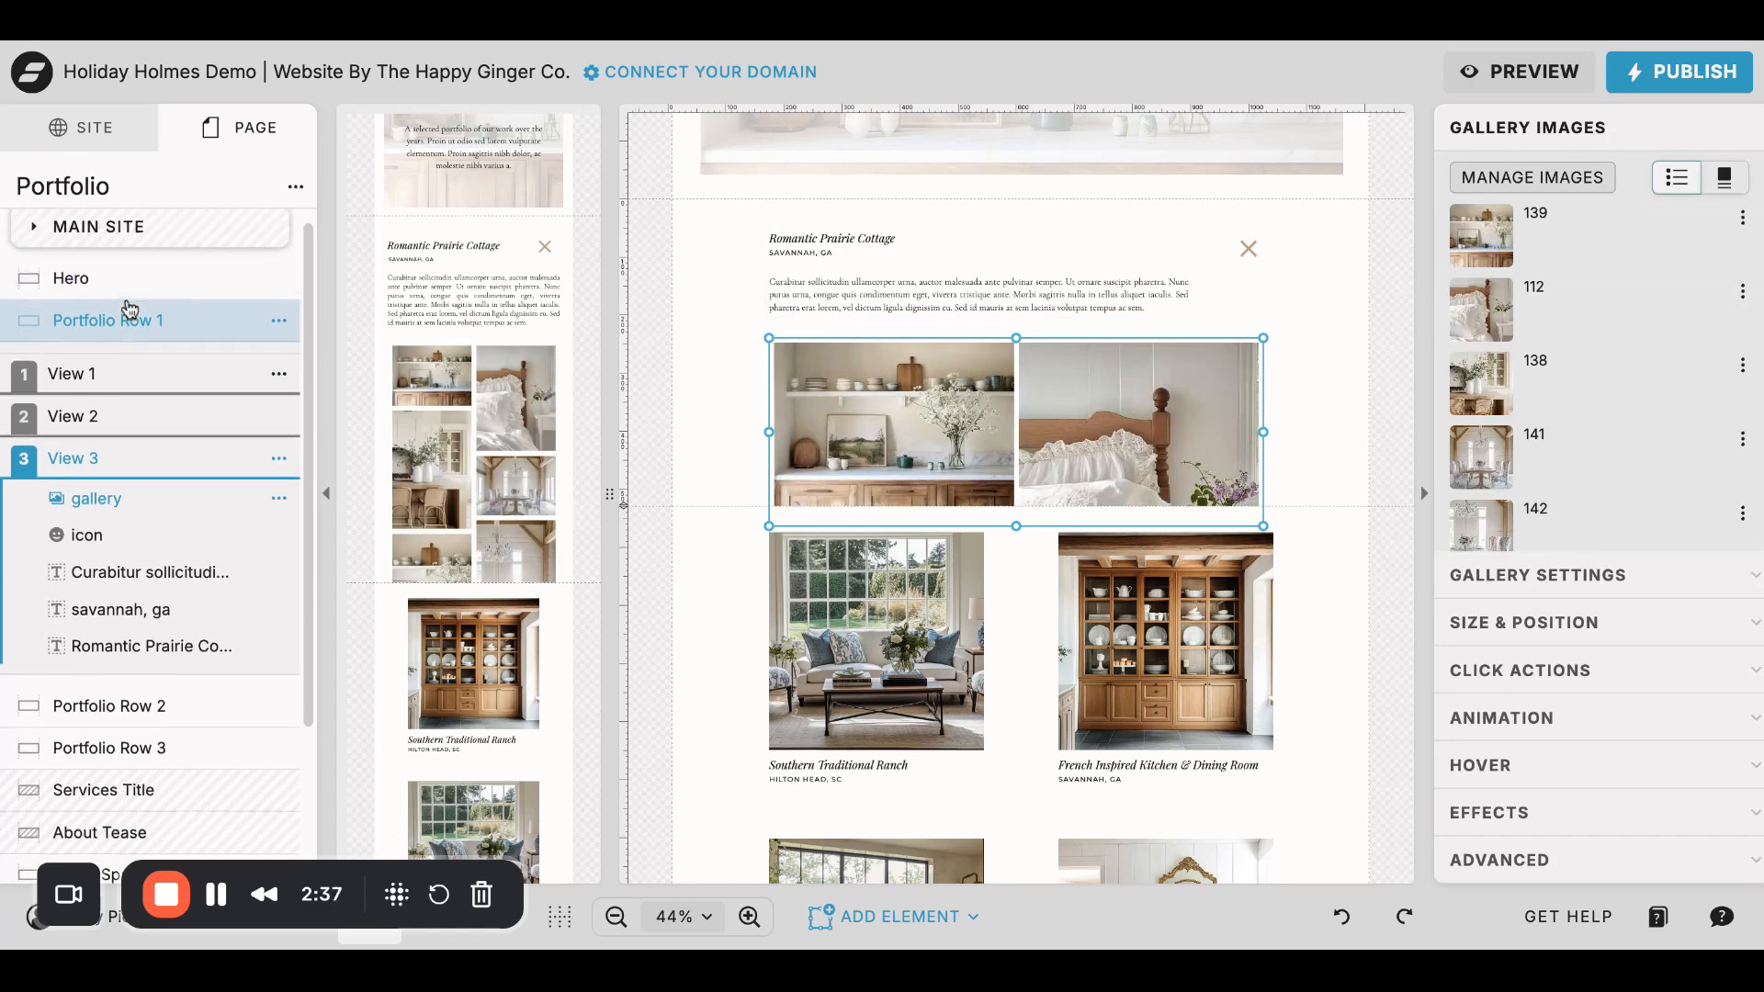
- Return Portfolio Row 1 to View 1, preview the site, and test opening, viewing and closing the Historic Modern Estate project
click(95, 375)
click(1500, 73)
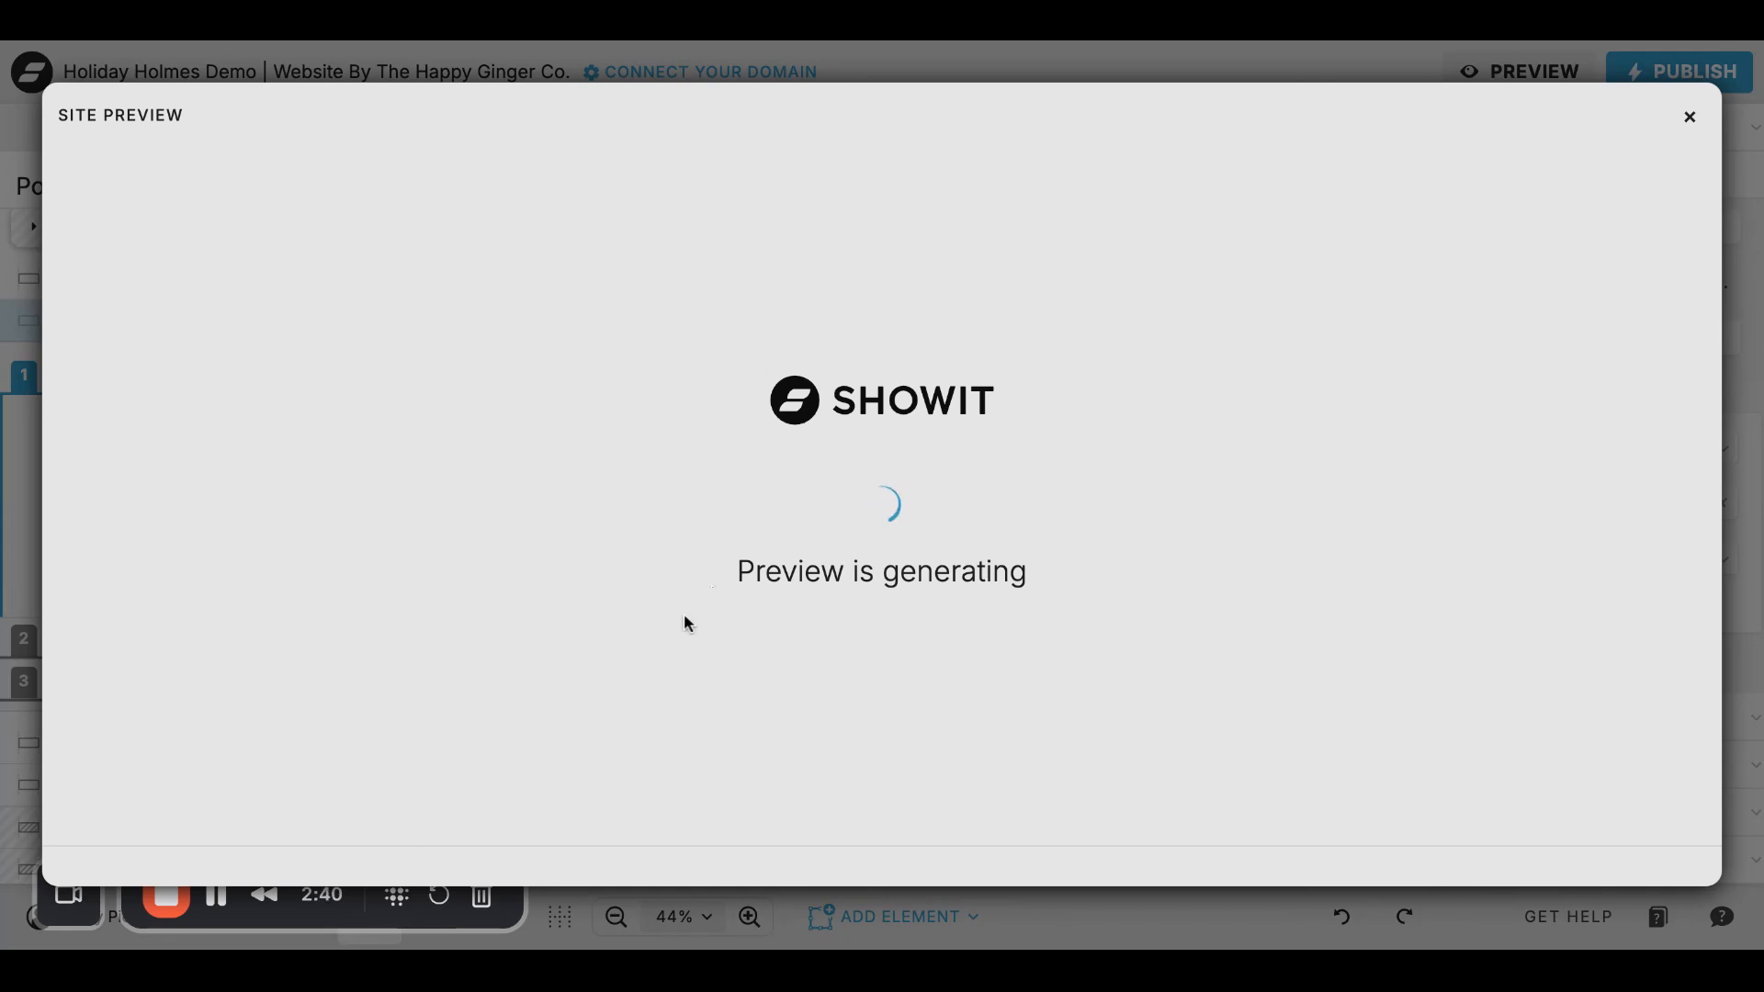
scroll(1045, 522, down, 5)
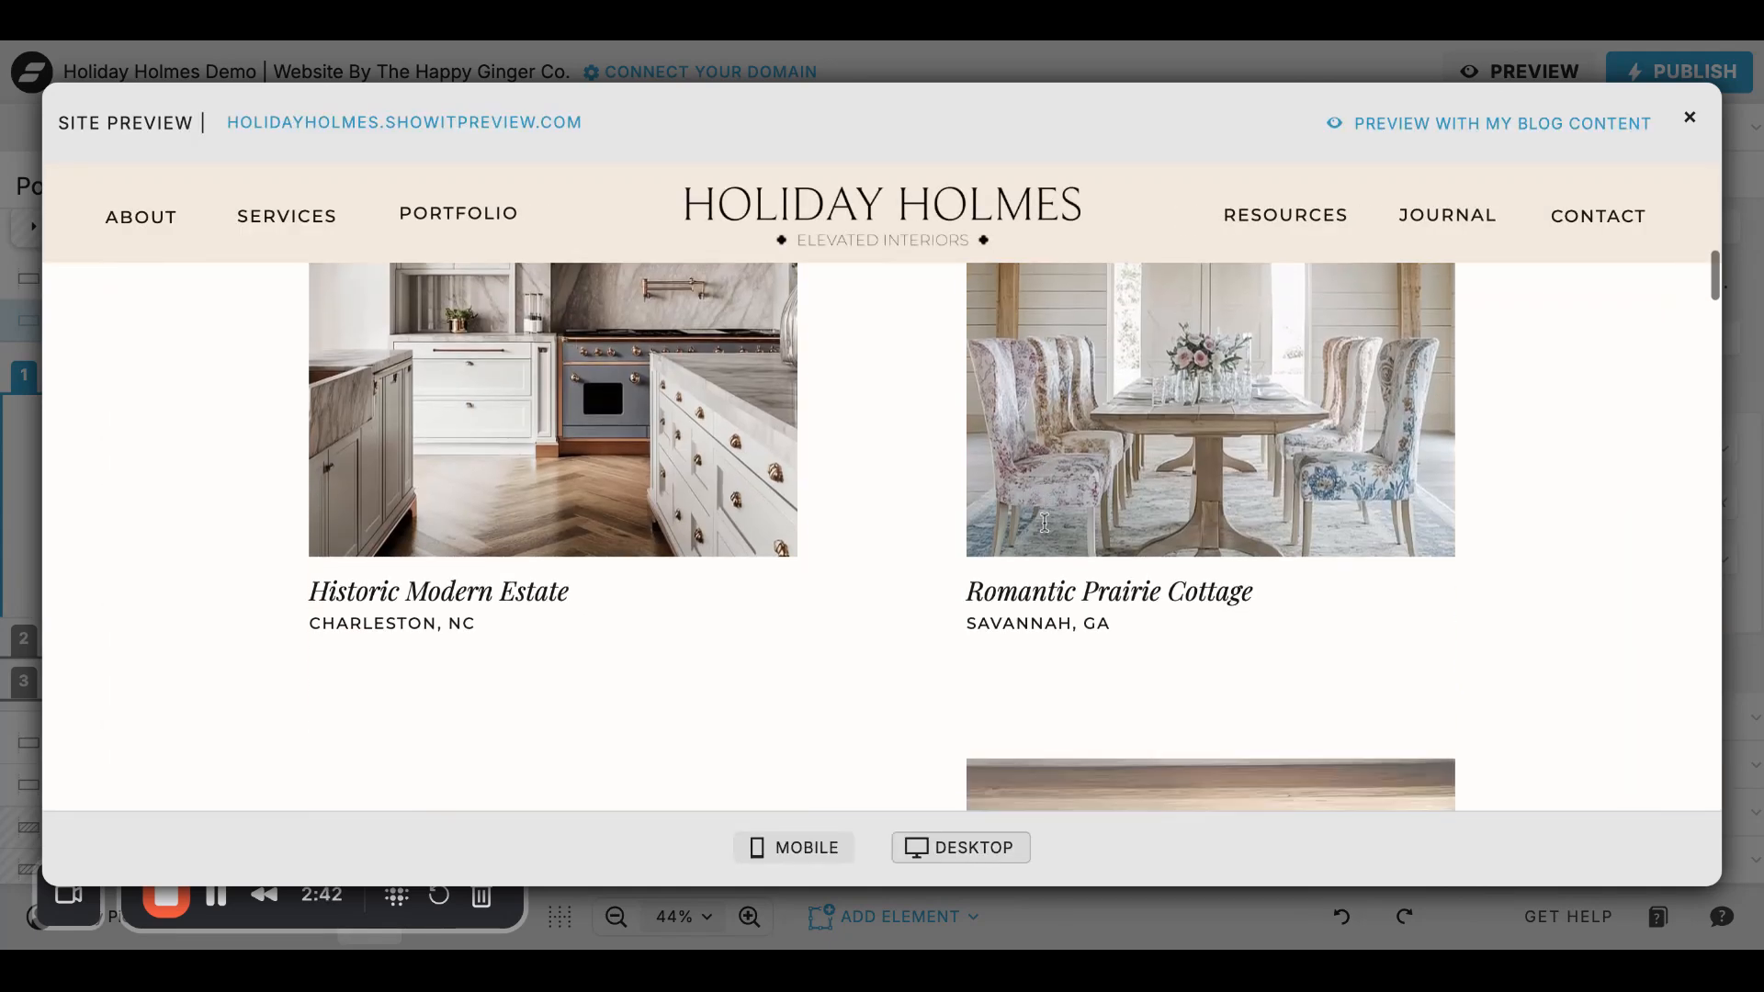
scroll(546, 519, down, 1)
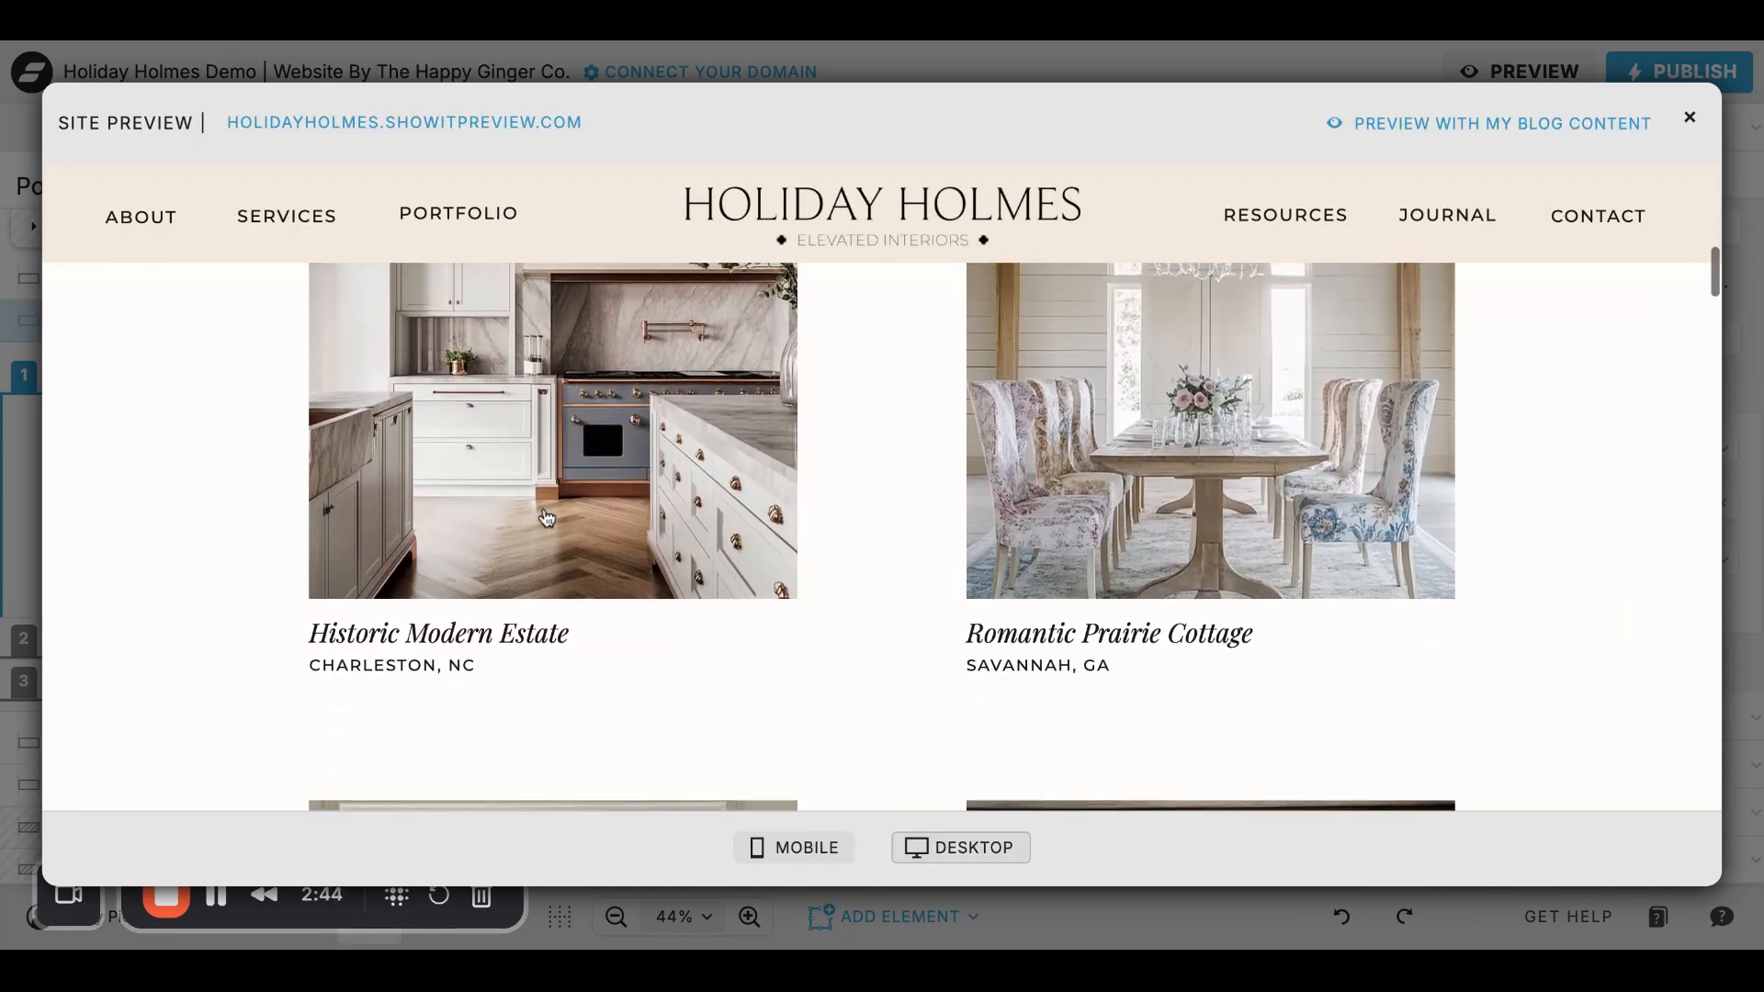
click(539, 500)
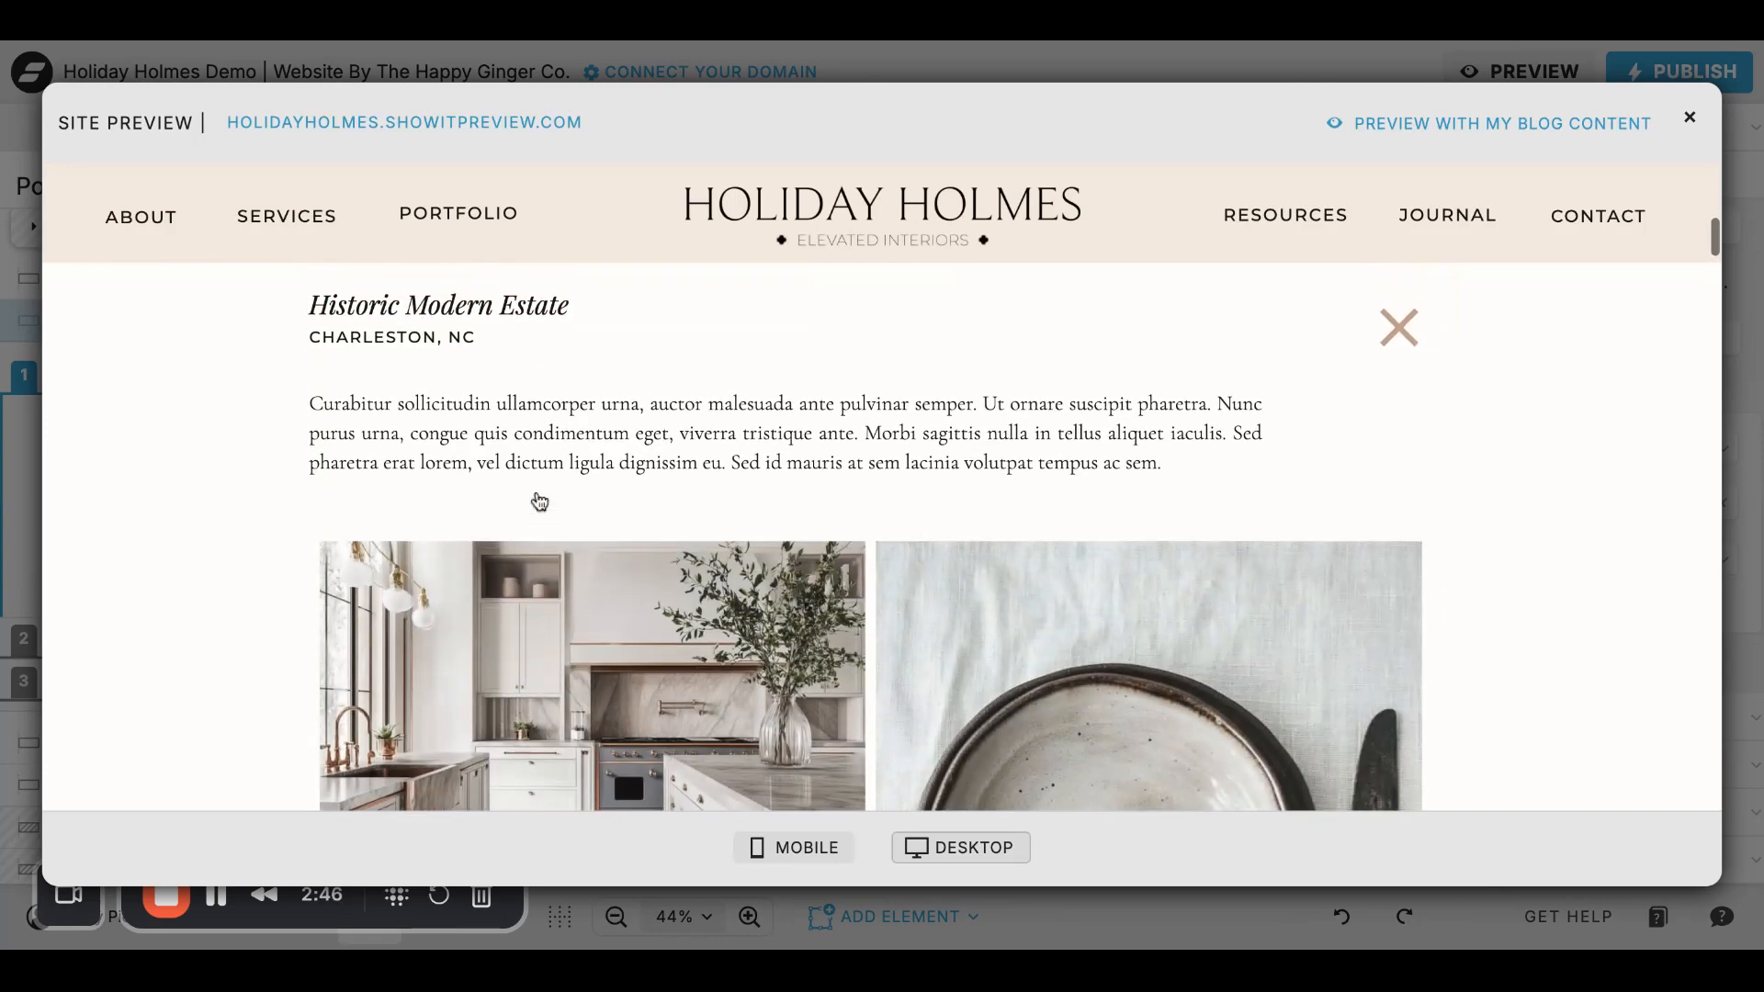
scroll(1011, 555, down, 6)
scroll(1011, 565, down, 10)
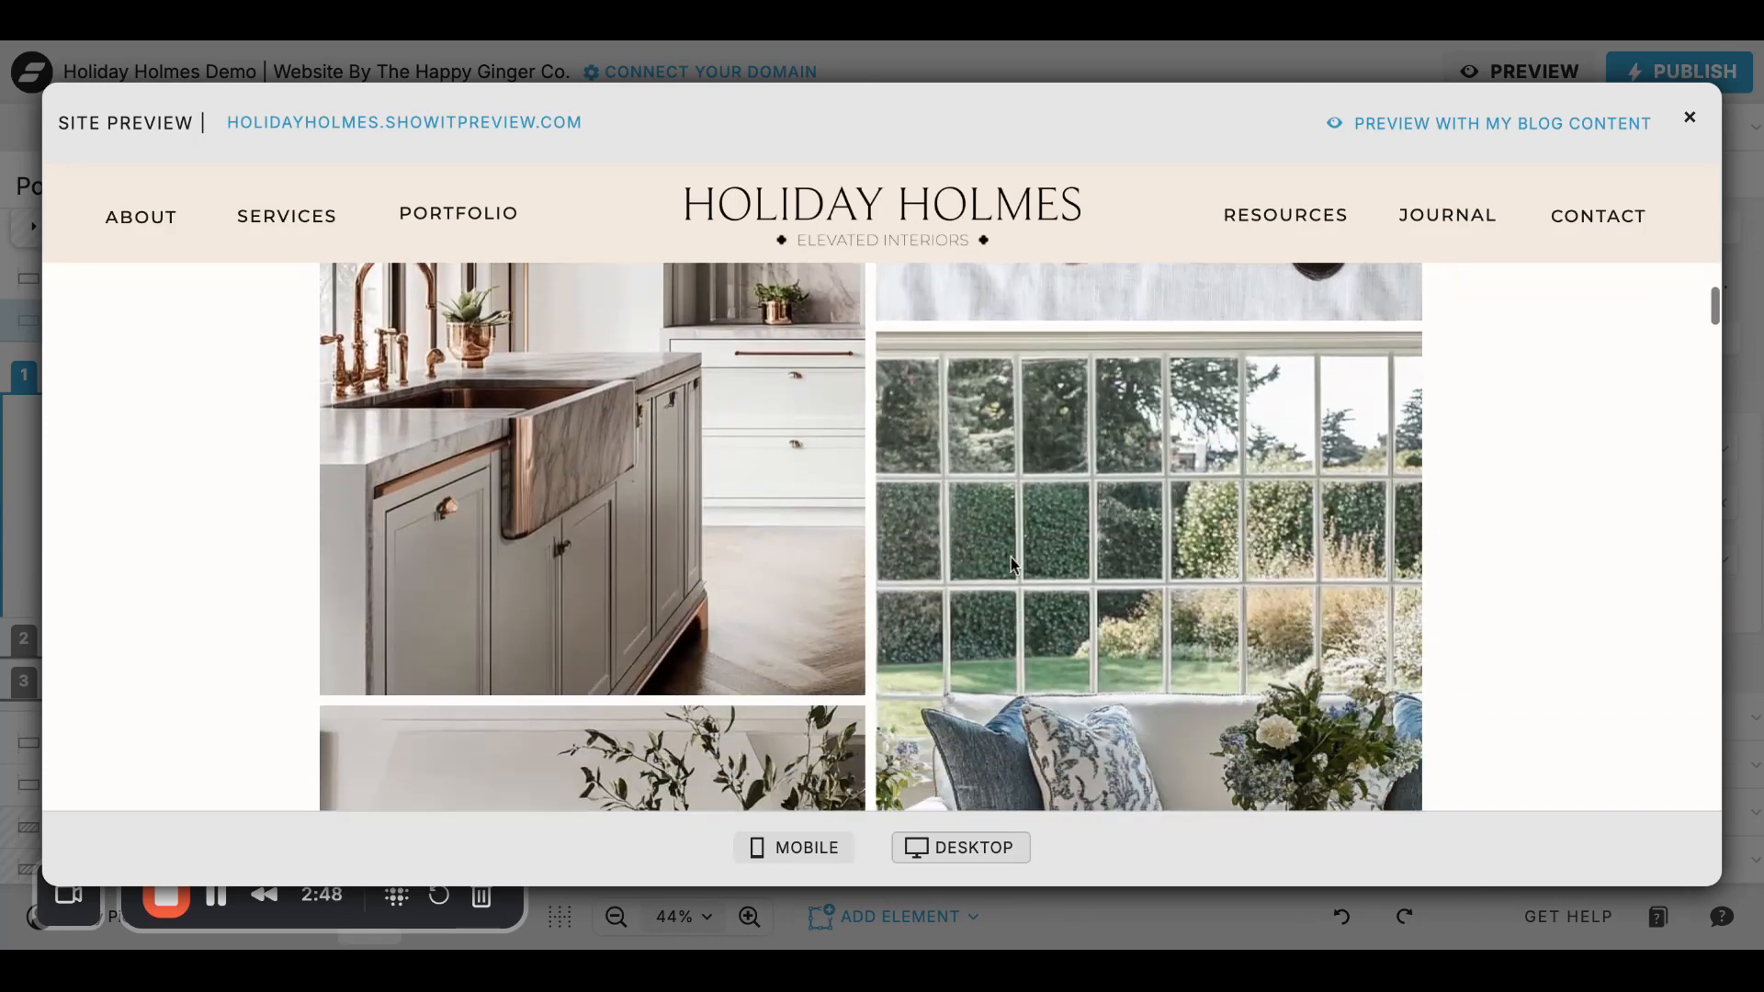
scroll(882, 538, up, 15)
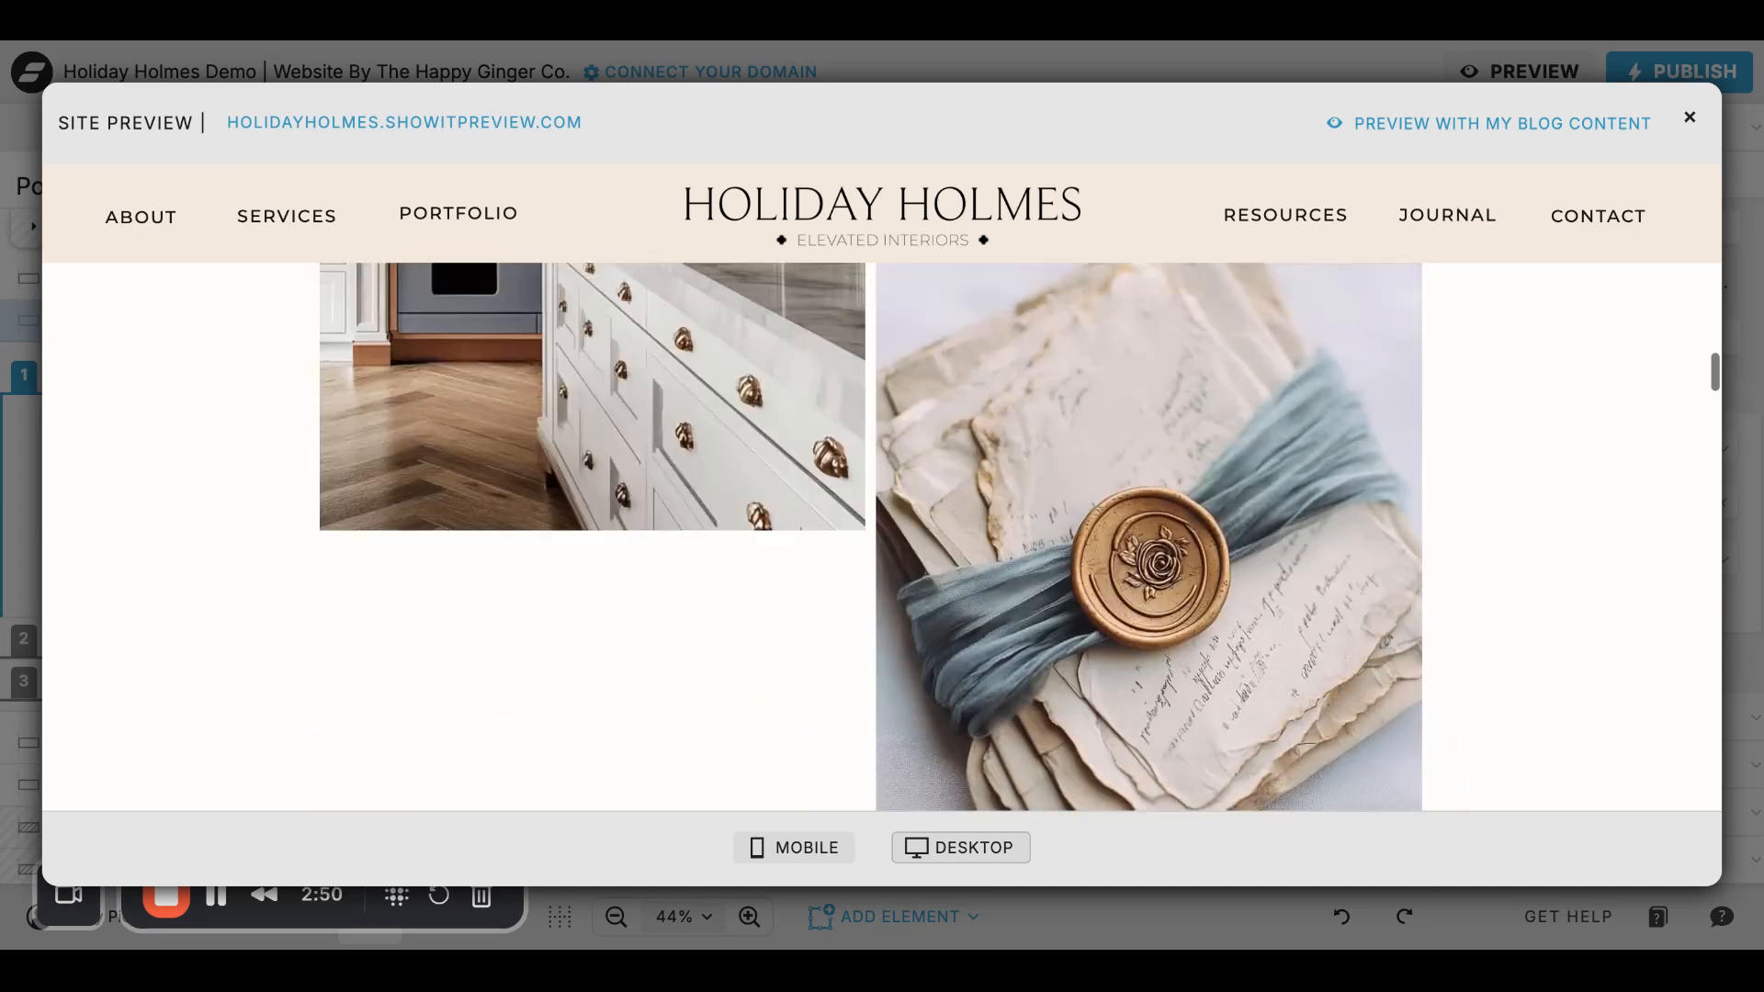
scroll(1379, 670, up, 2)
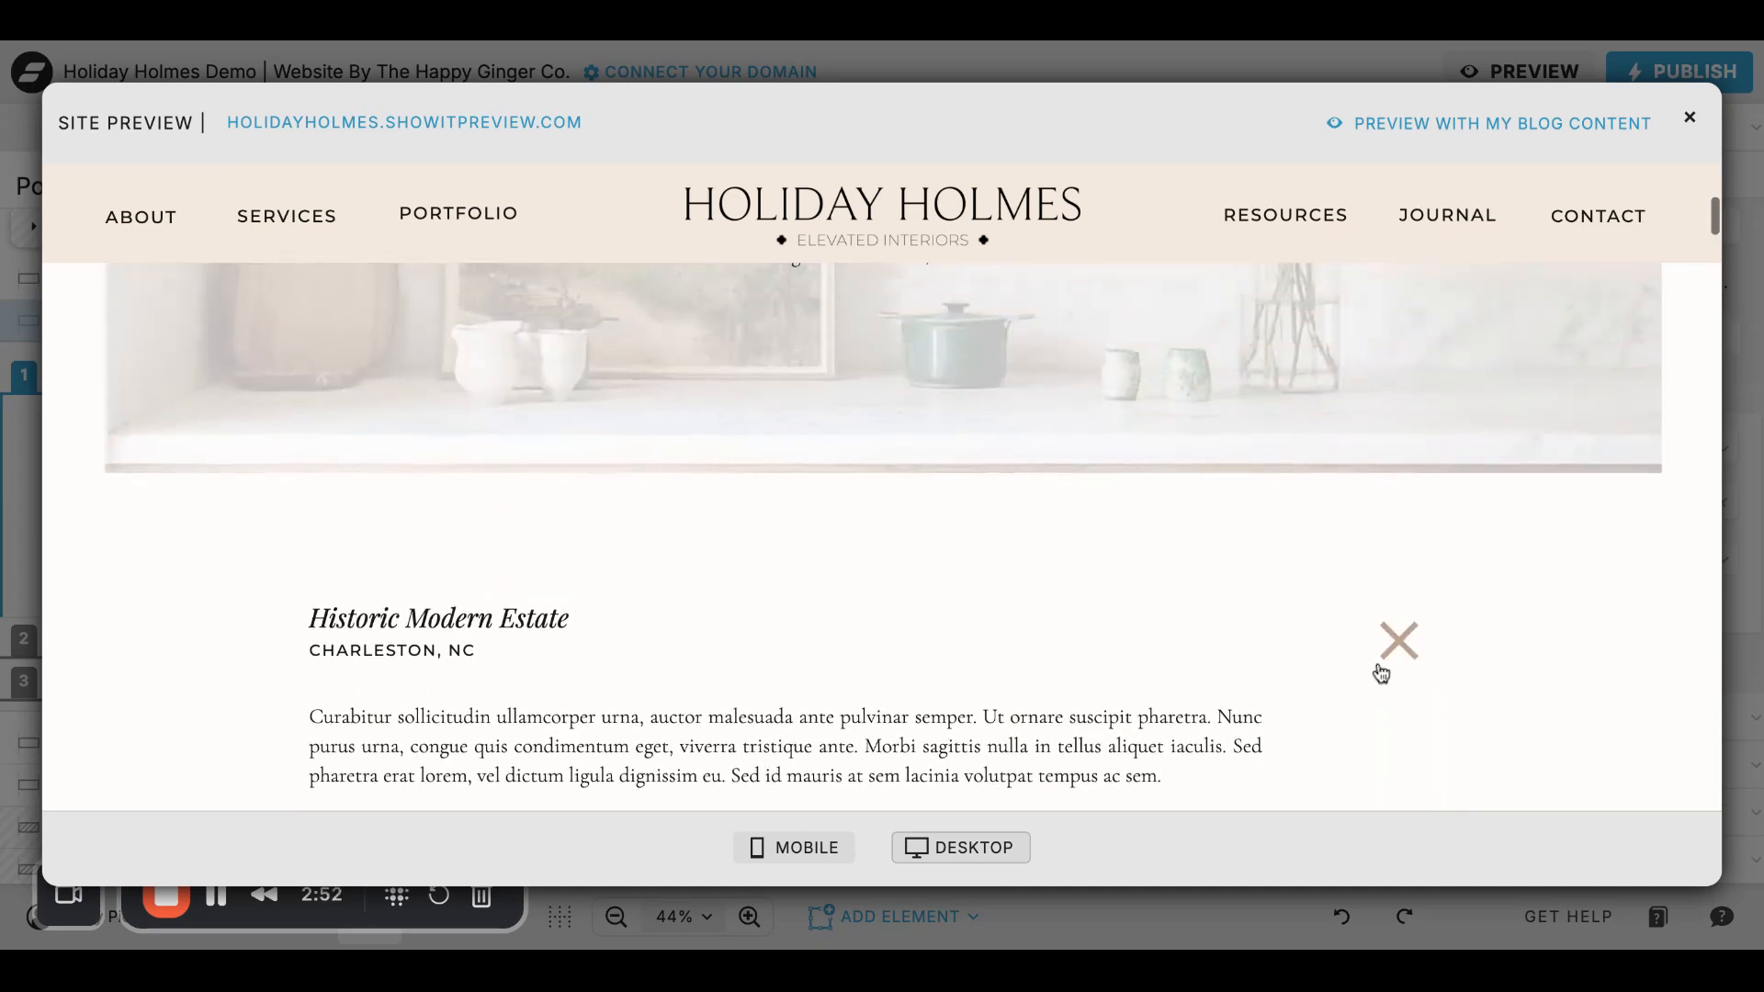
click(1395, 644)
- Open the Romantic Prairie Cottage project in the preview, look through its gallery and close the project
scroll(1052, 648, down, 5)
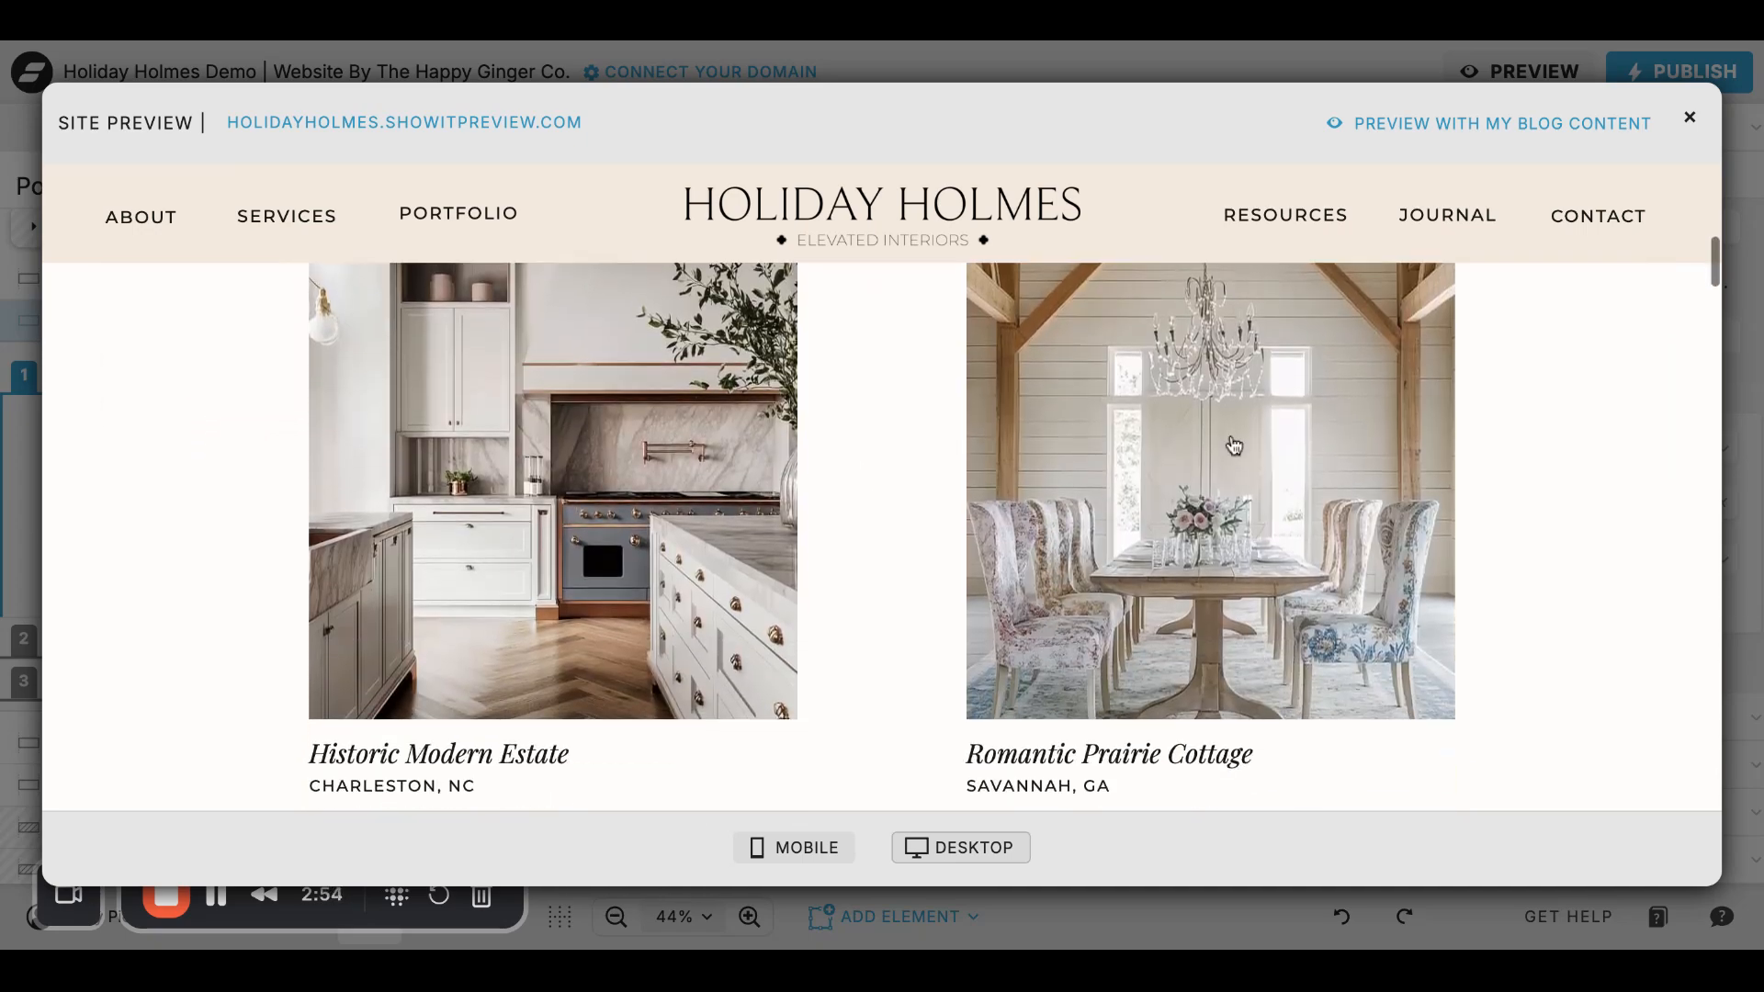
click(1053, 649)
scroll(909, 689, down, 5)
scroll(910, 689, up, 15)
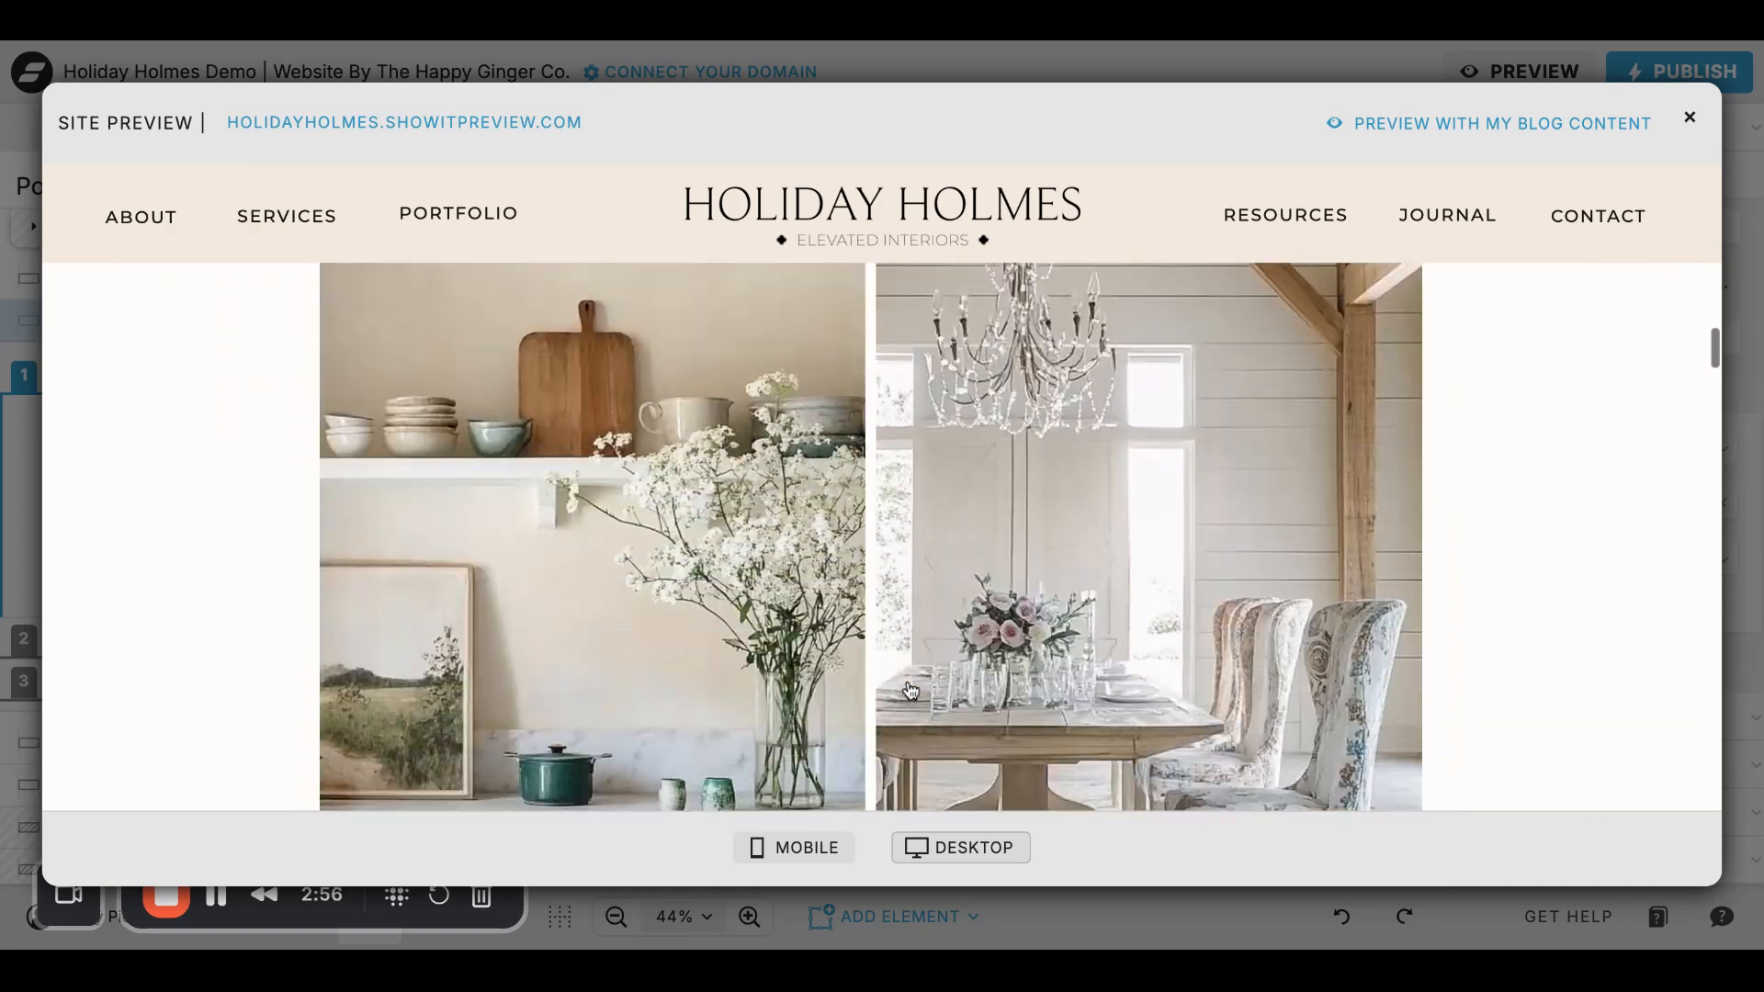
scroll(1083, 663, down, 10)
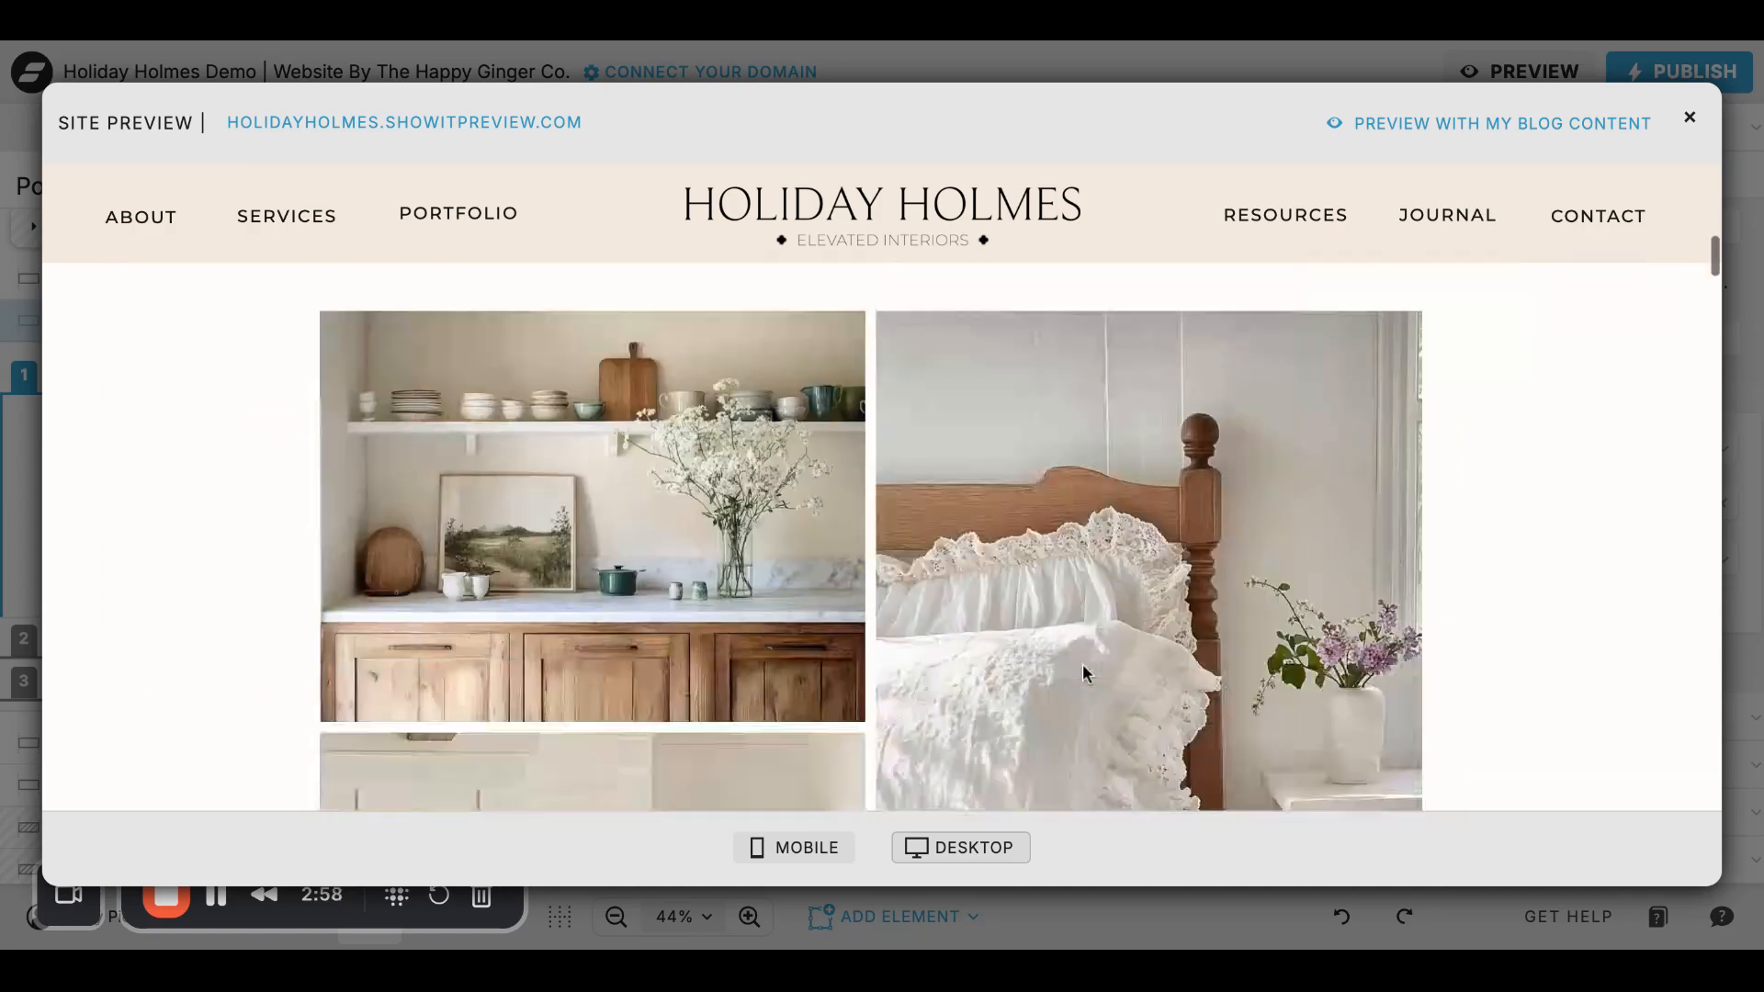
scroll(1082, 664, up, 20)
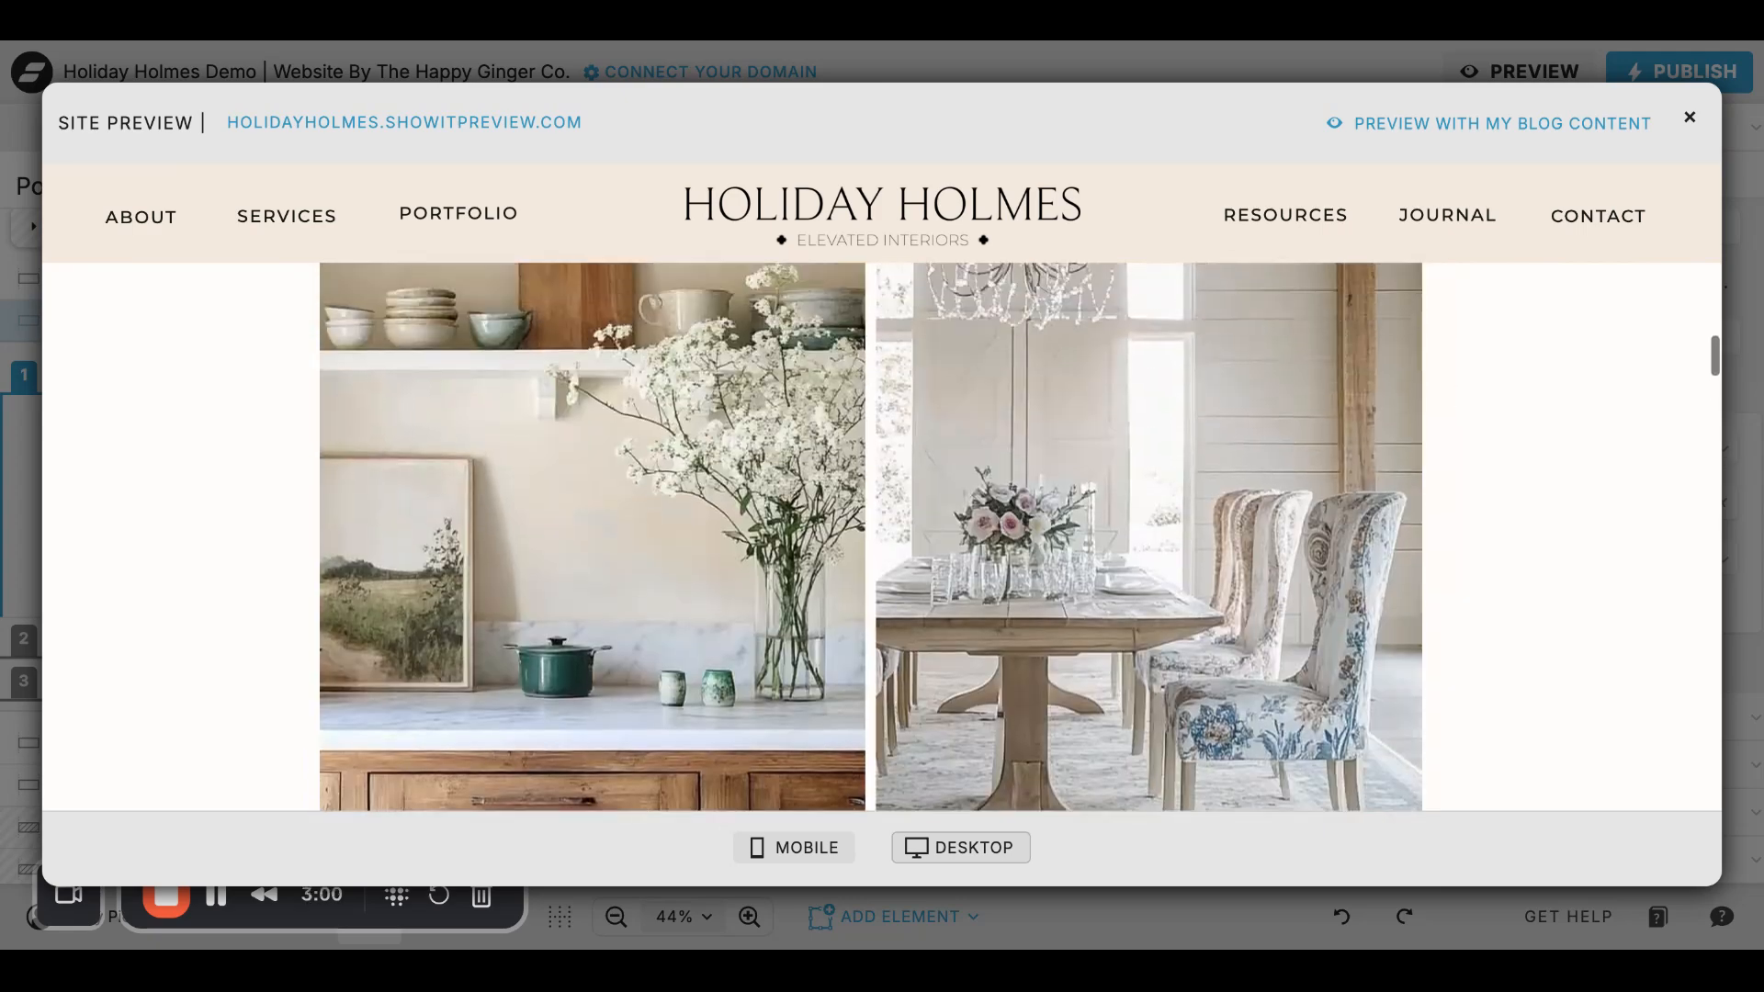
scroll(1412, 460, up, 2)
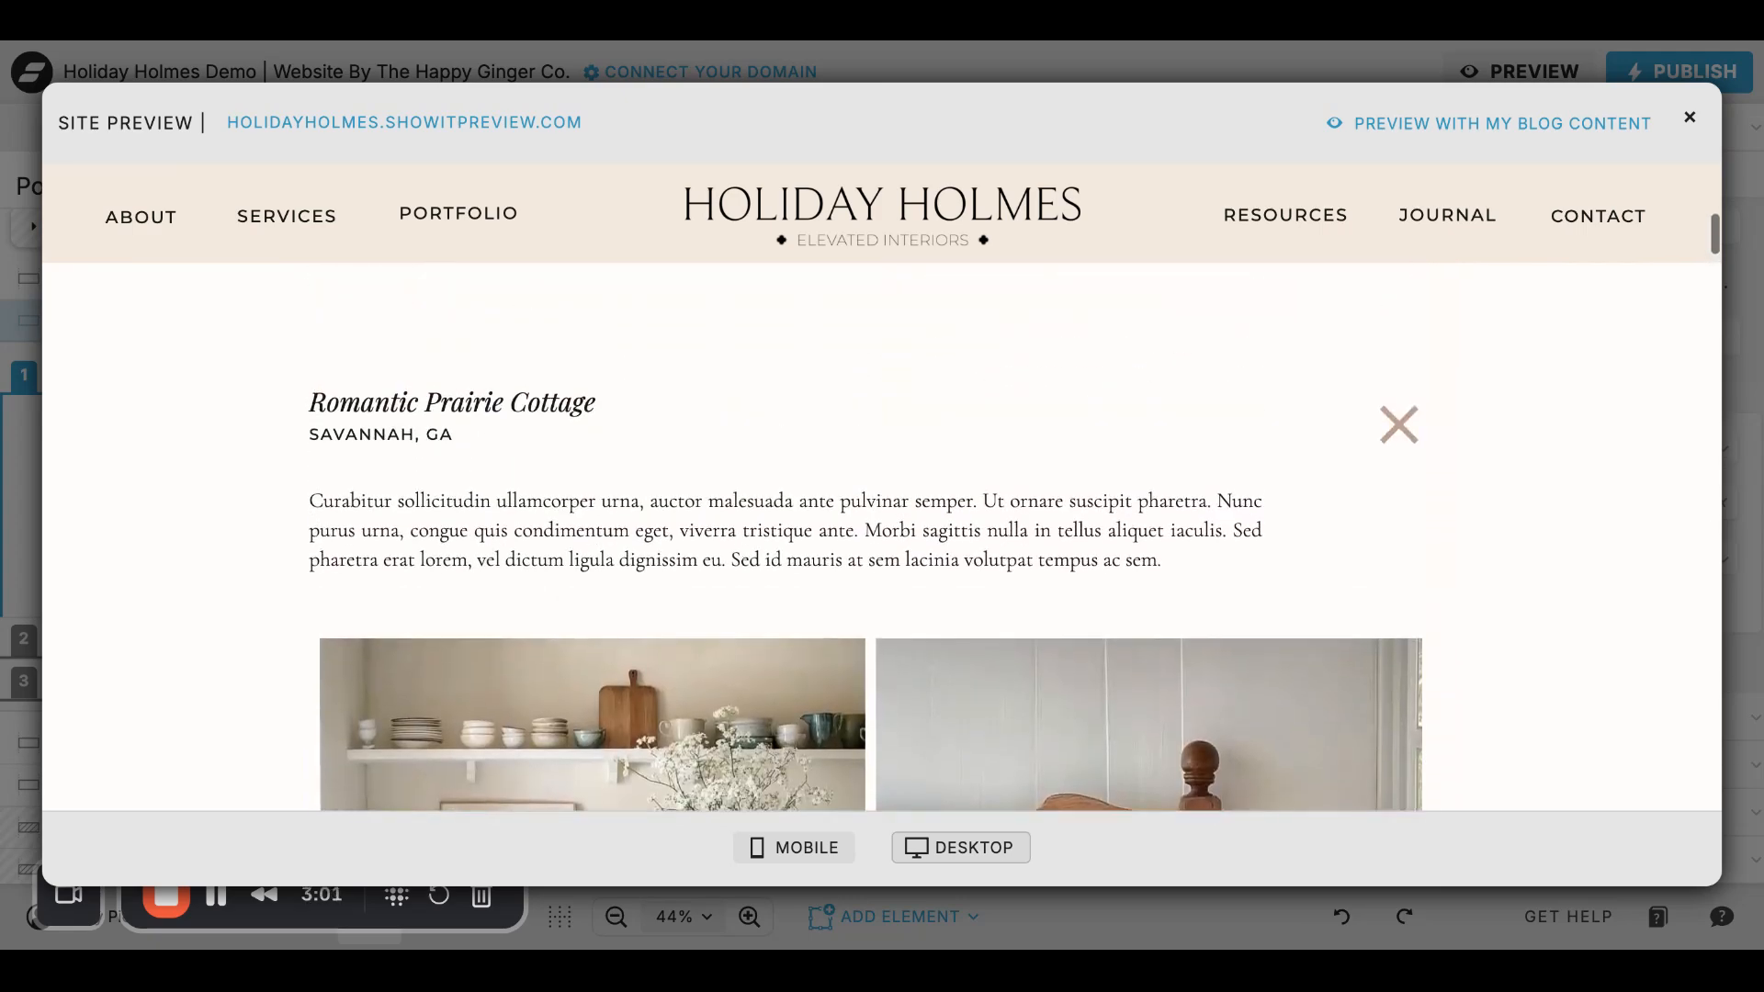
click(1400, 429)
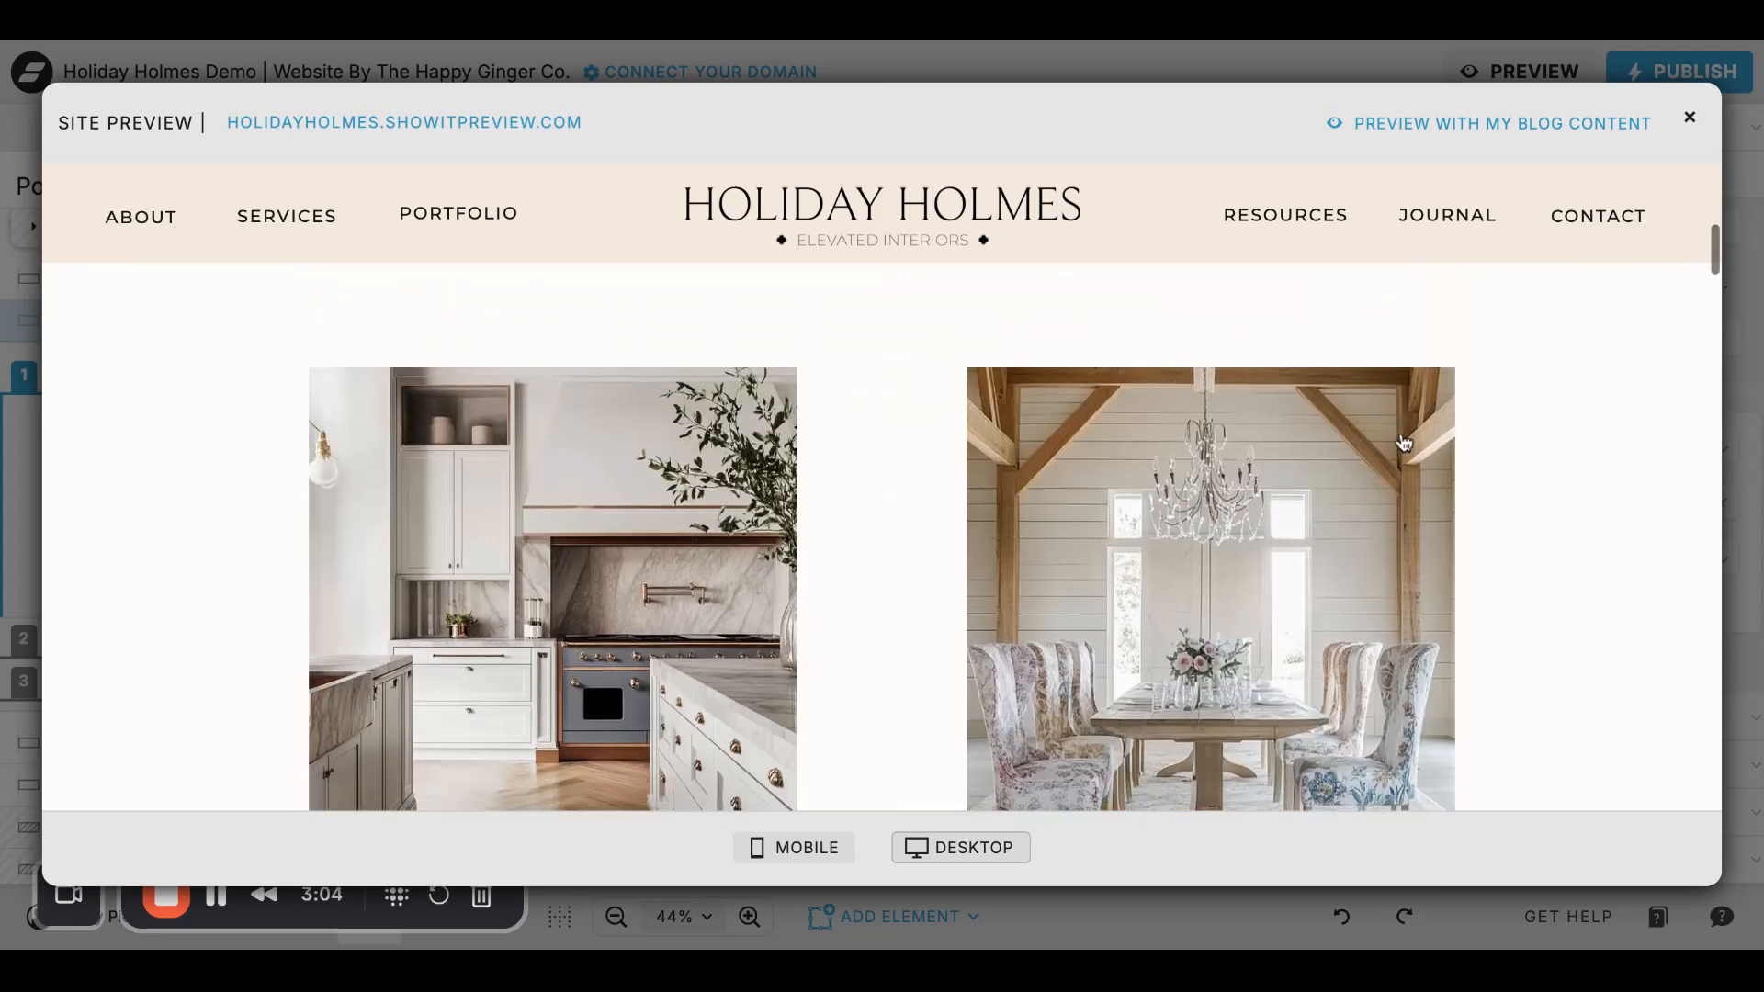
- Look over the remaining portfolio rows below the first one in the site preview
scroll(870, 555, down, 6)
scroll(580, 618, down, 3)
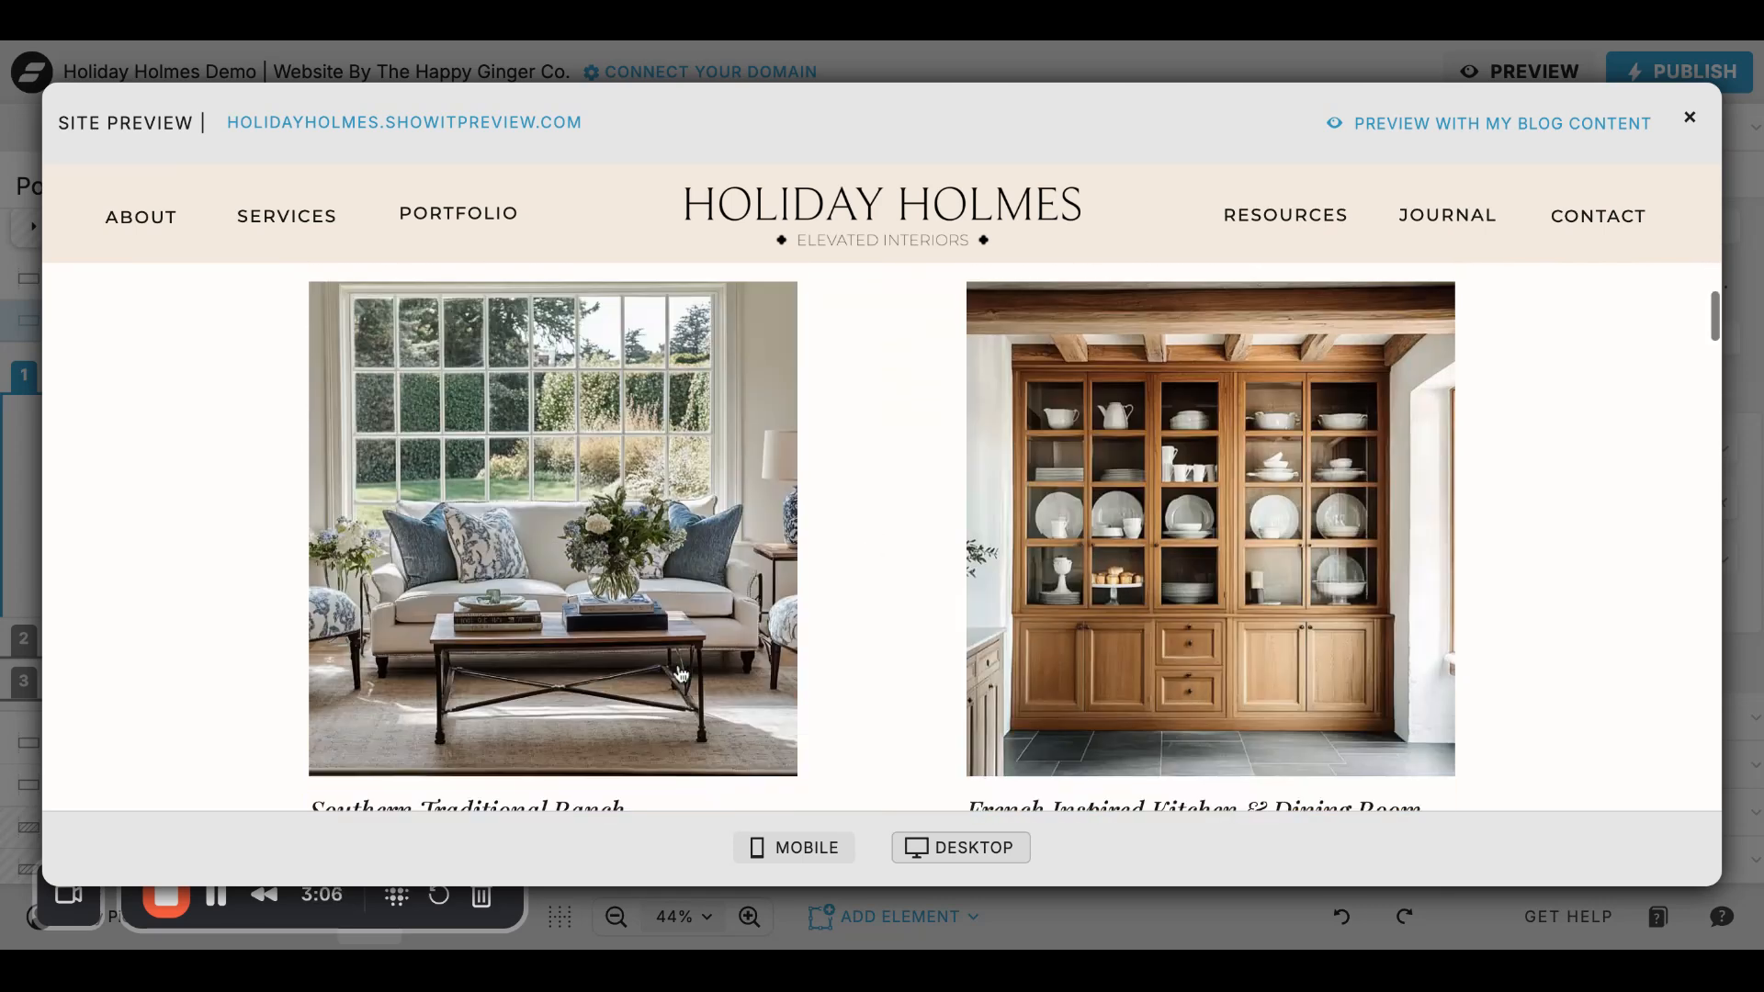
scroll(704, 578, down, 2)
scroll(705, 579, down, 3)
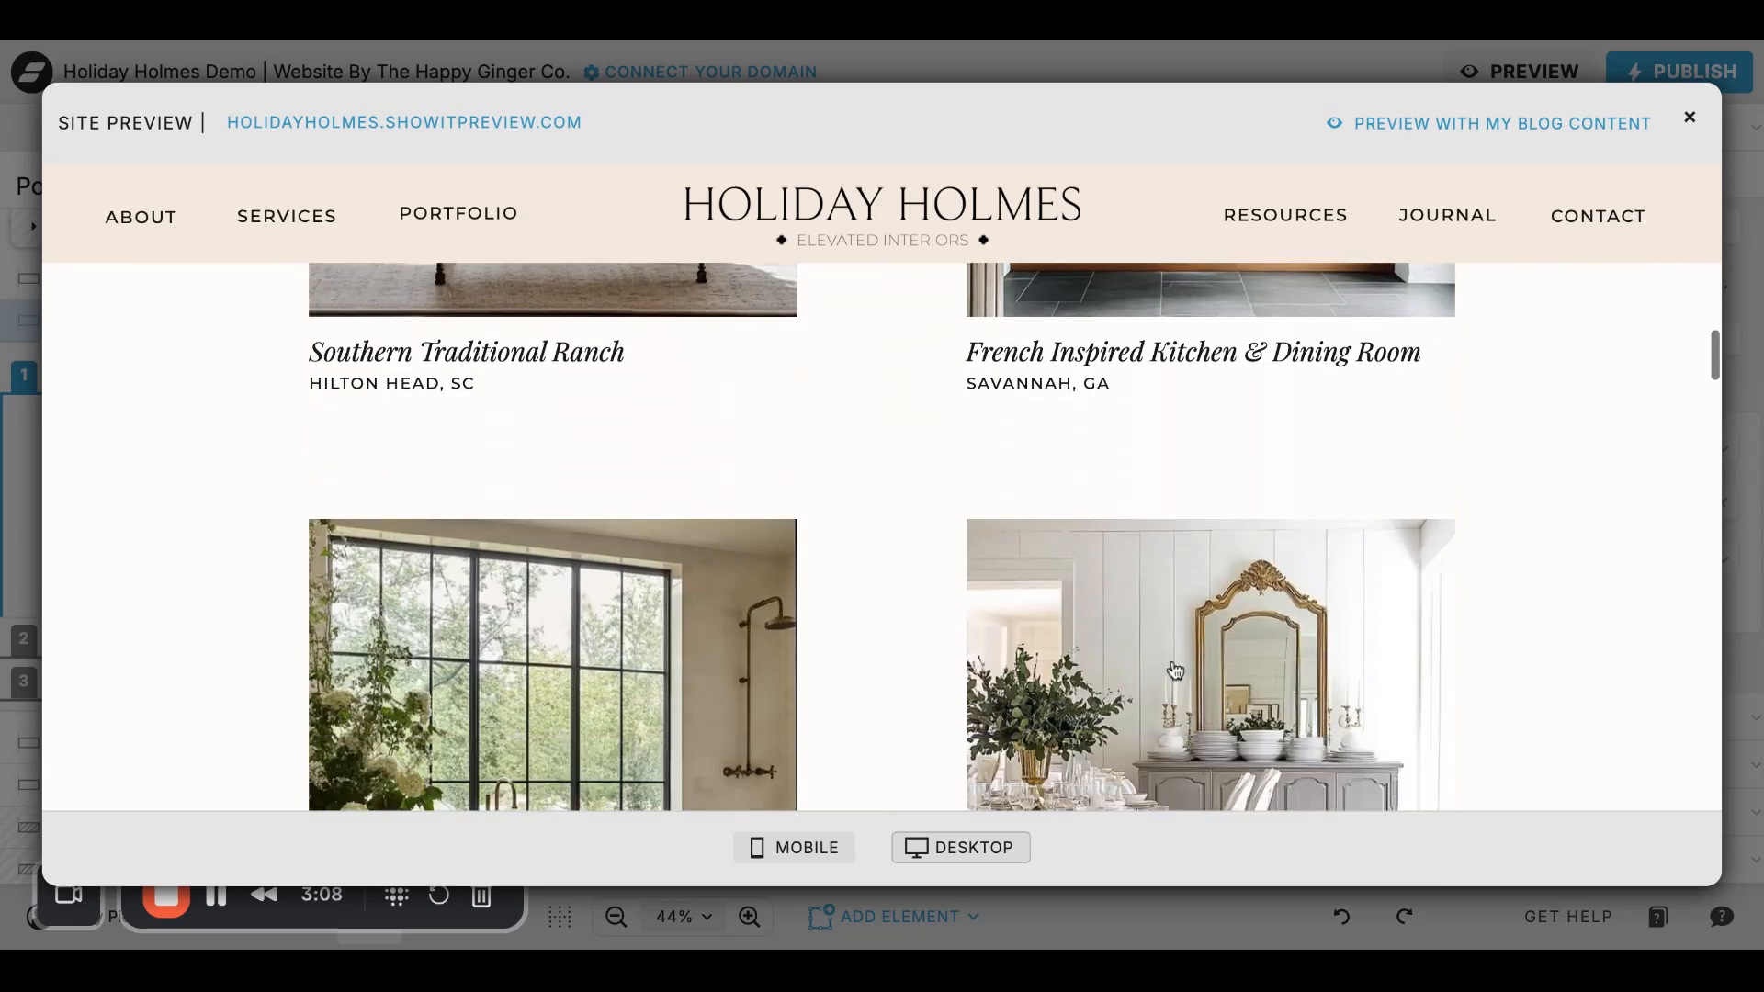
- Close the site preview and look over the Hero and portfolio row canvases of the Portfolio page
click(1689, 119)
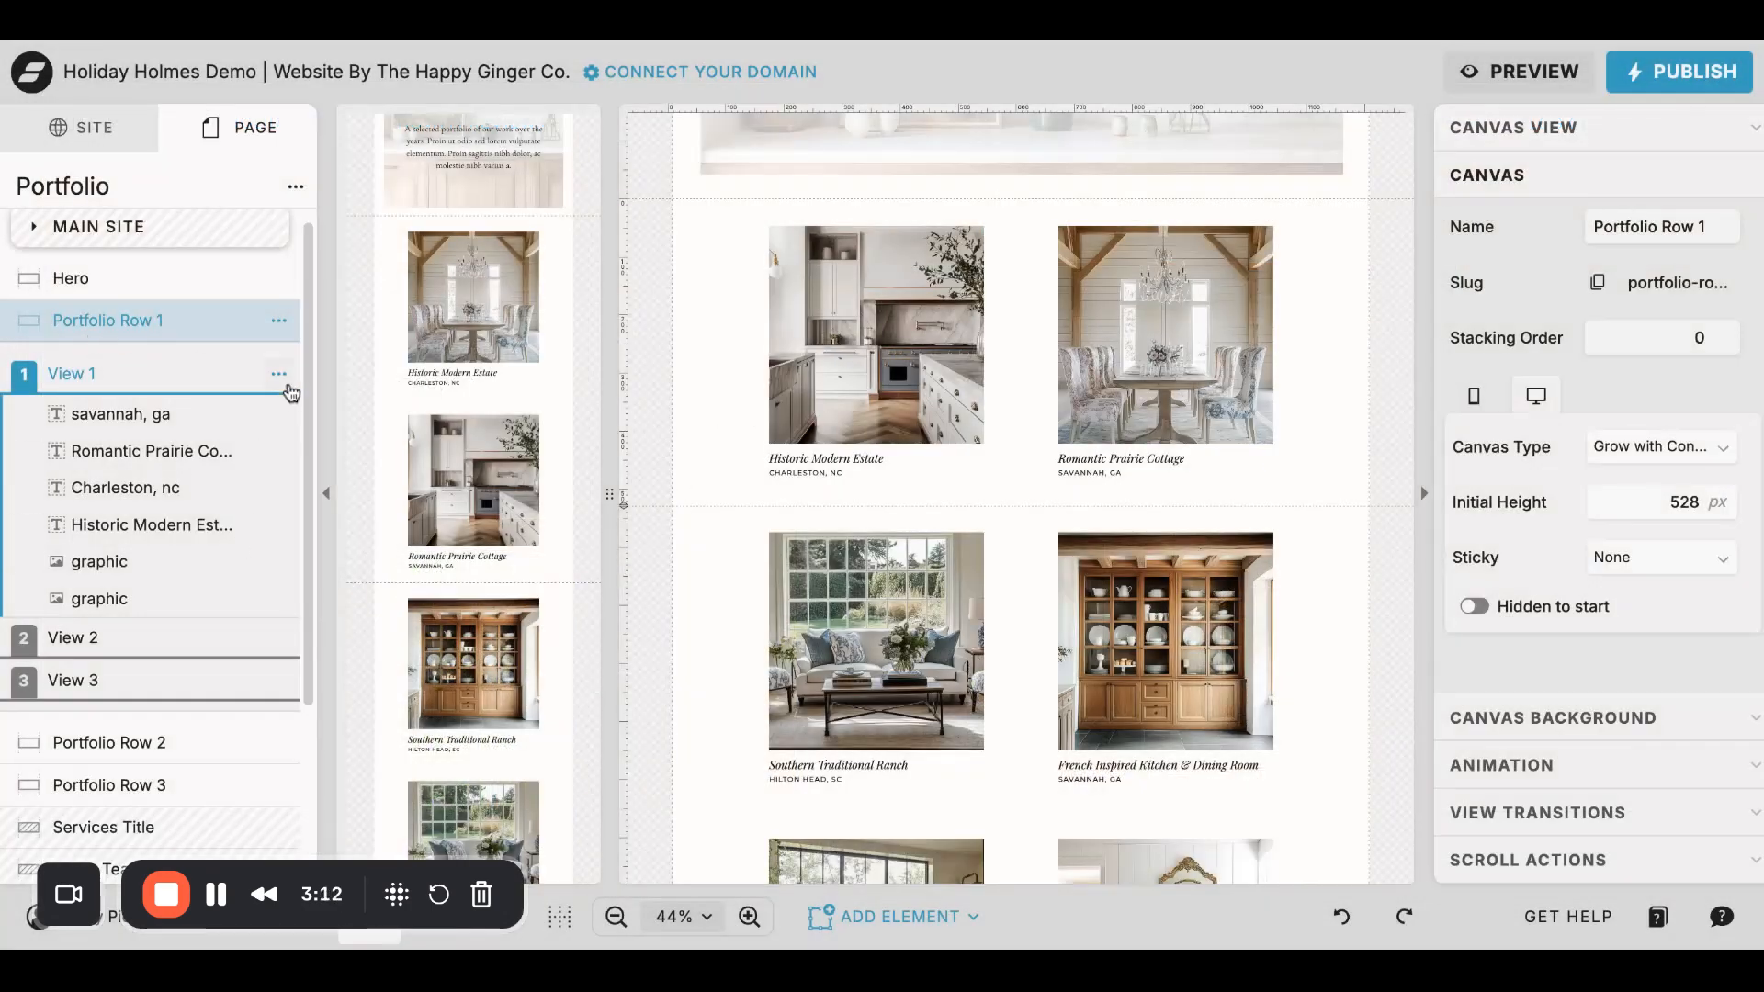
click(135, 290)
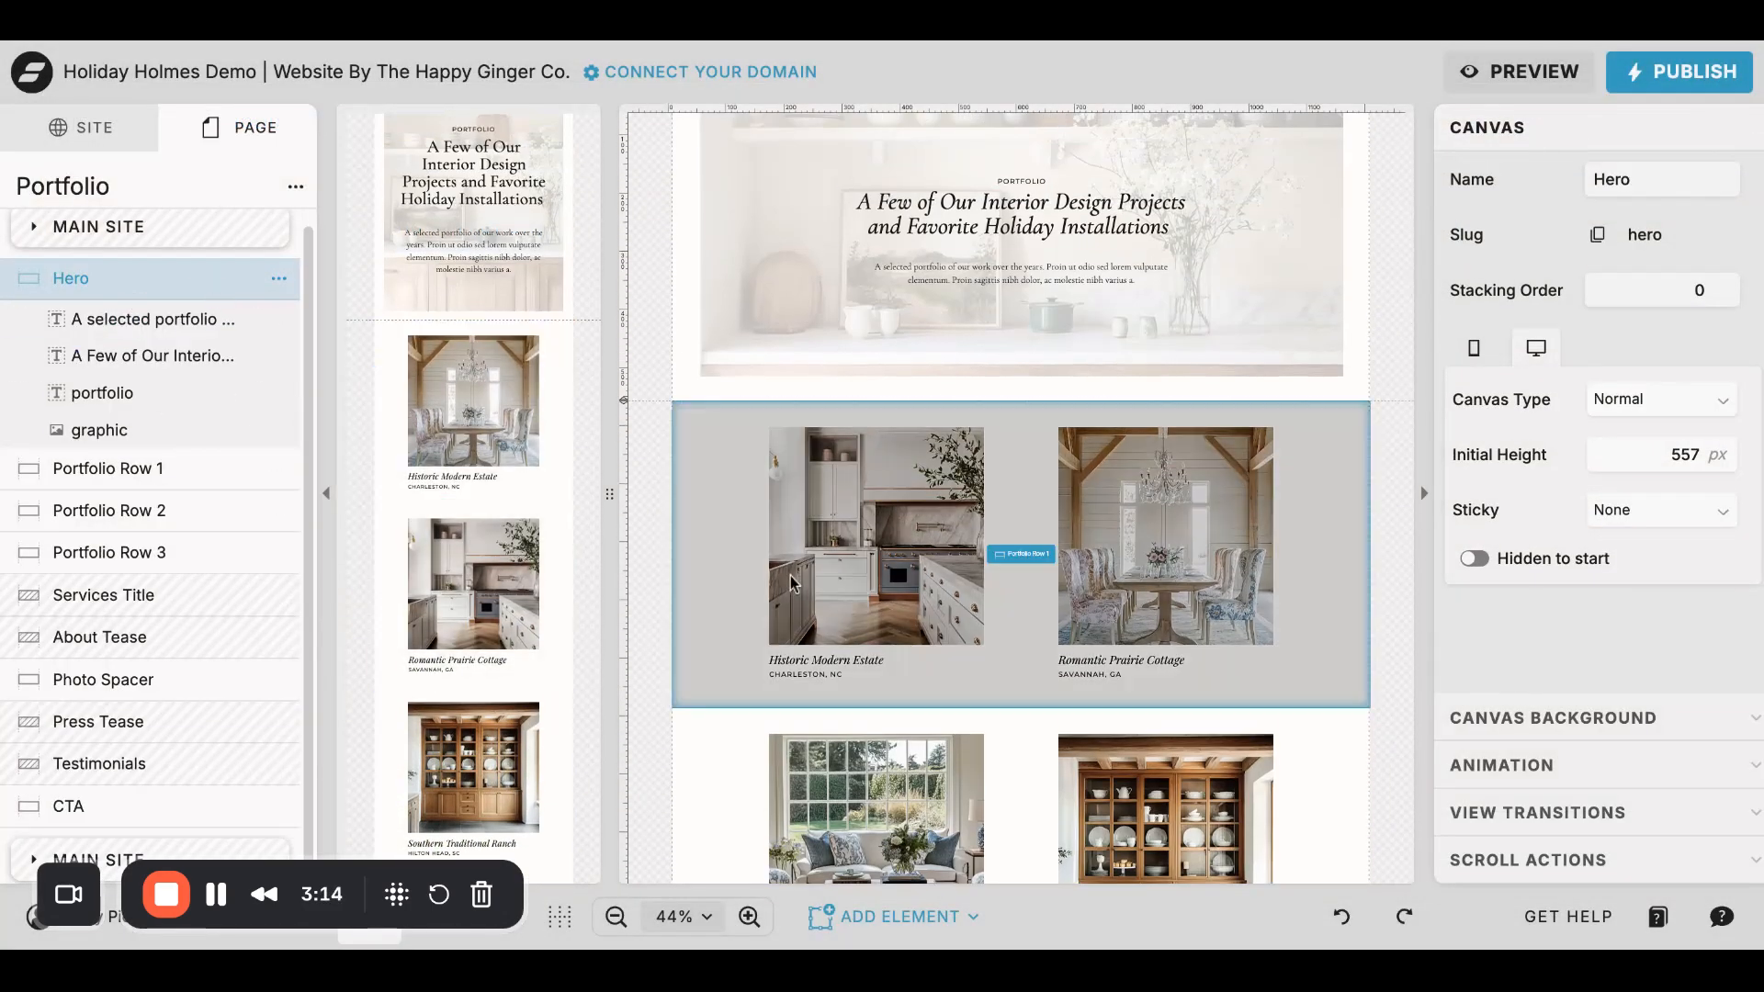
scroll(792, 585, down, 8)
scroll(792, 584, up, 3)
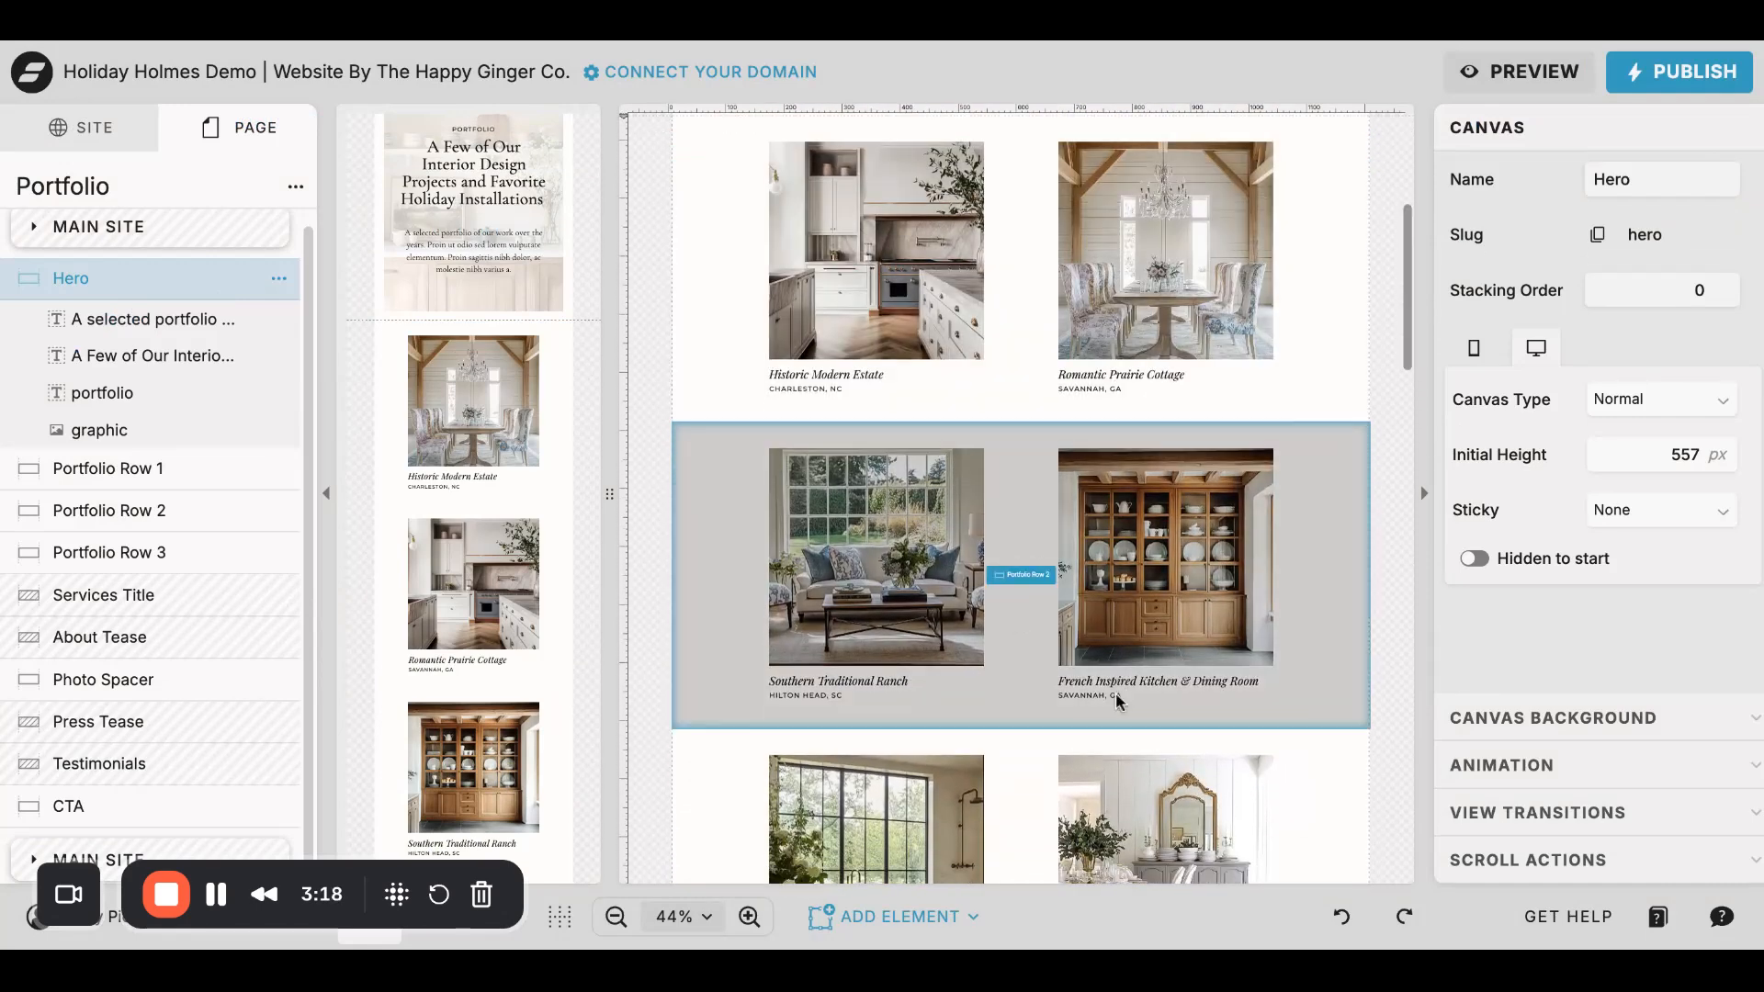
scroll(956, 693, down, 2)
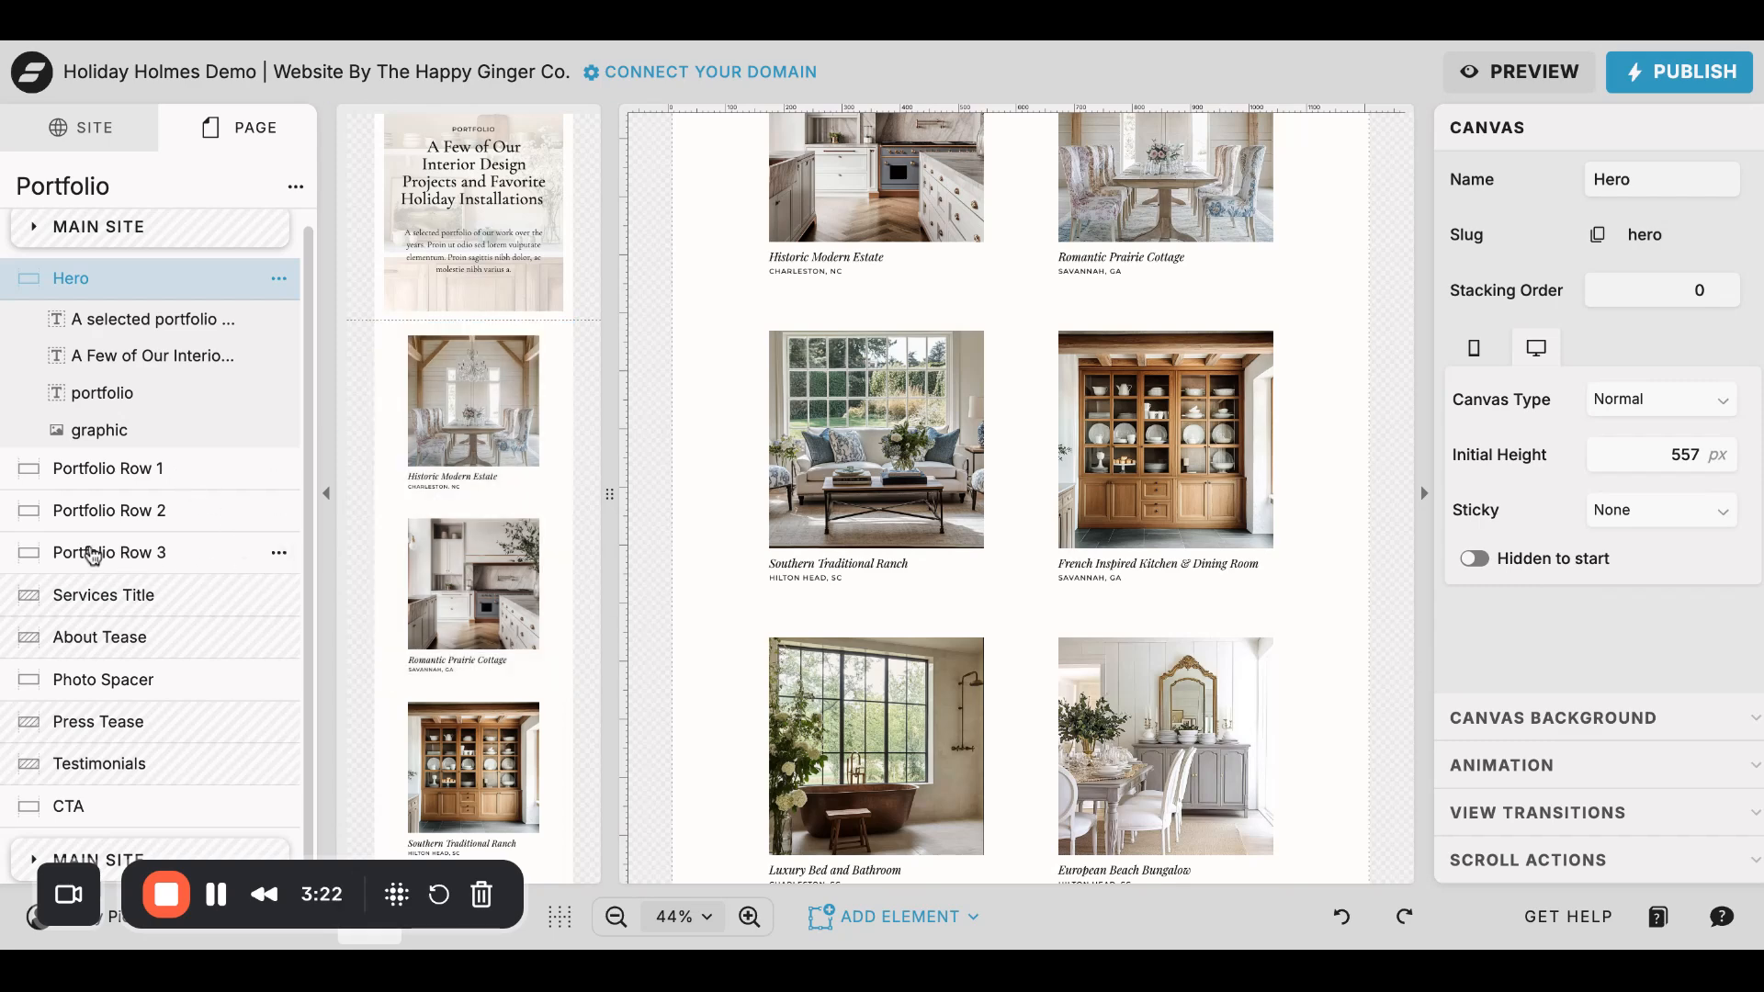
- Duplicate the Portfolio Row 3 canvas and delete the duplicate from the Portfolio page
click(278, 554)
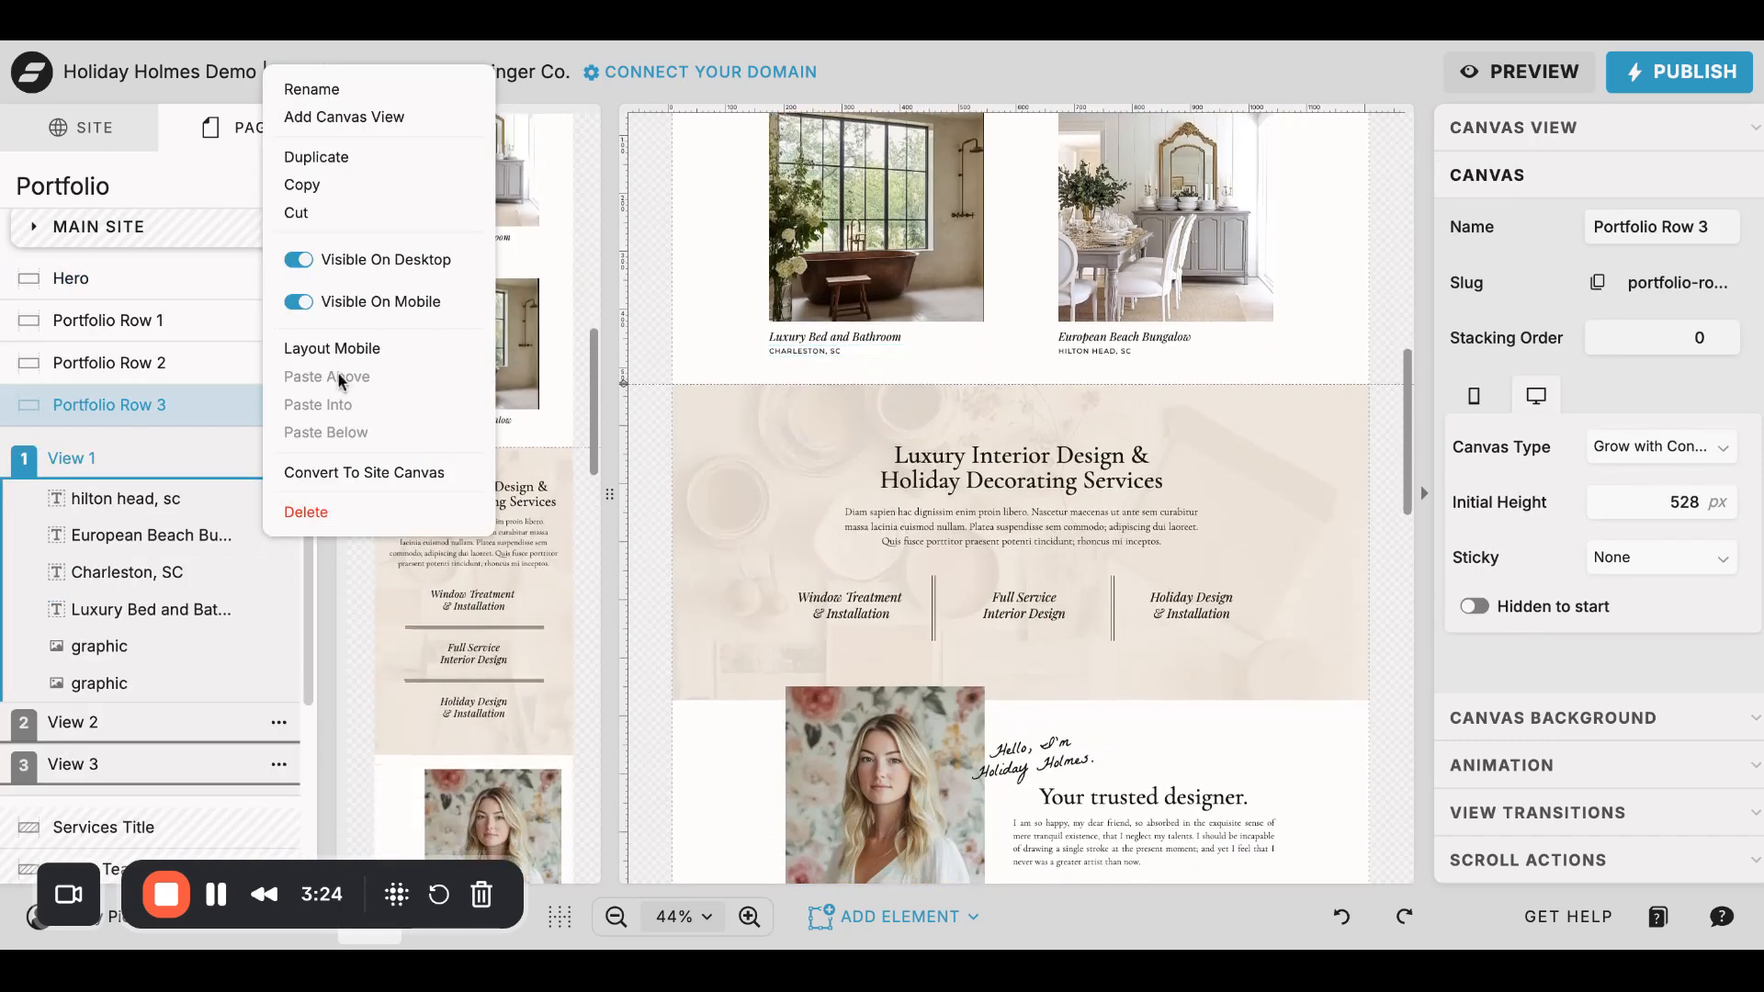
click(347, 156)
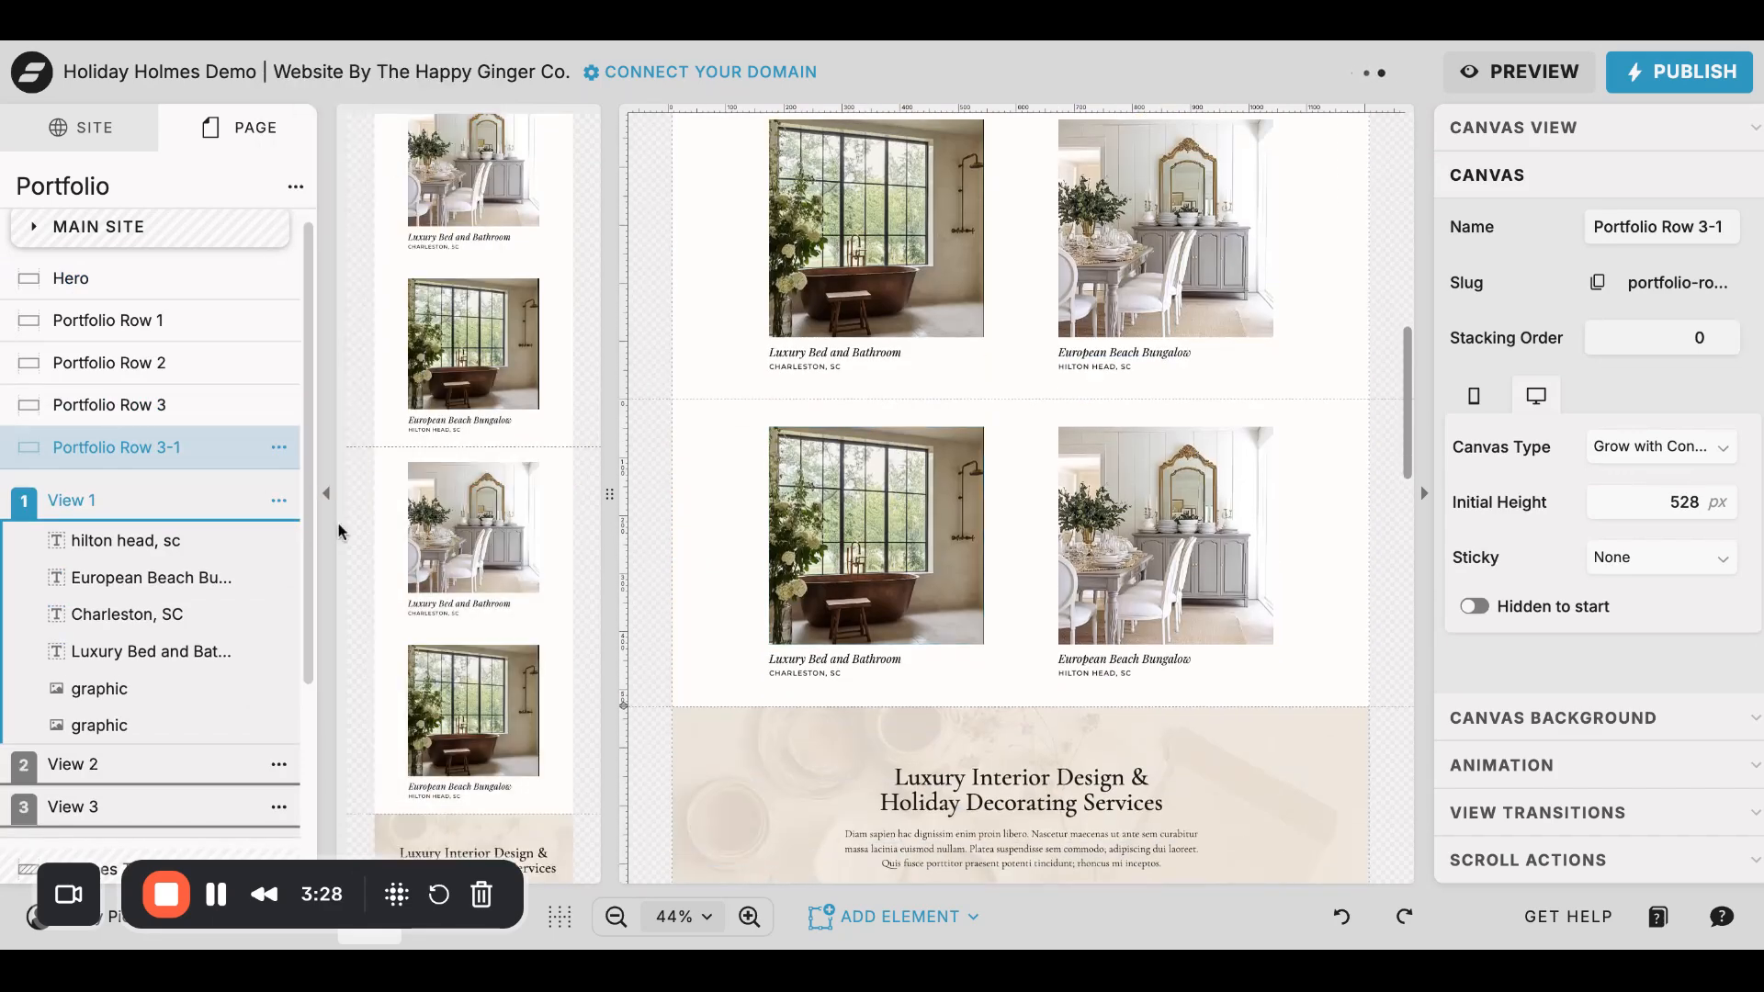
click(276, 451)
click(307, 909)
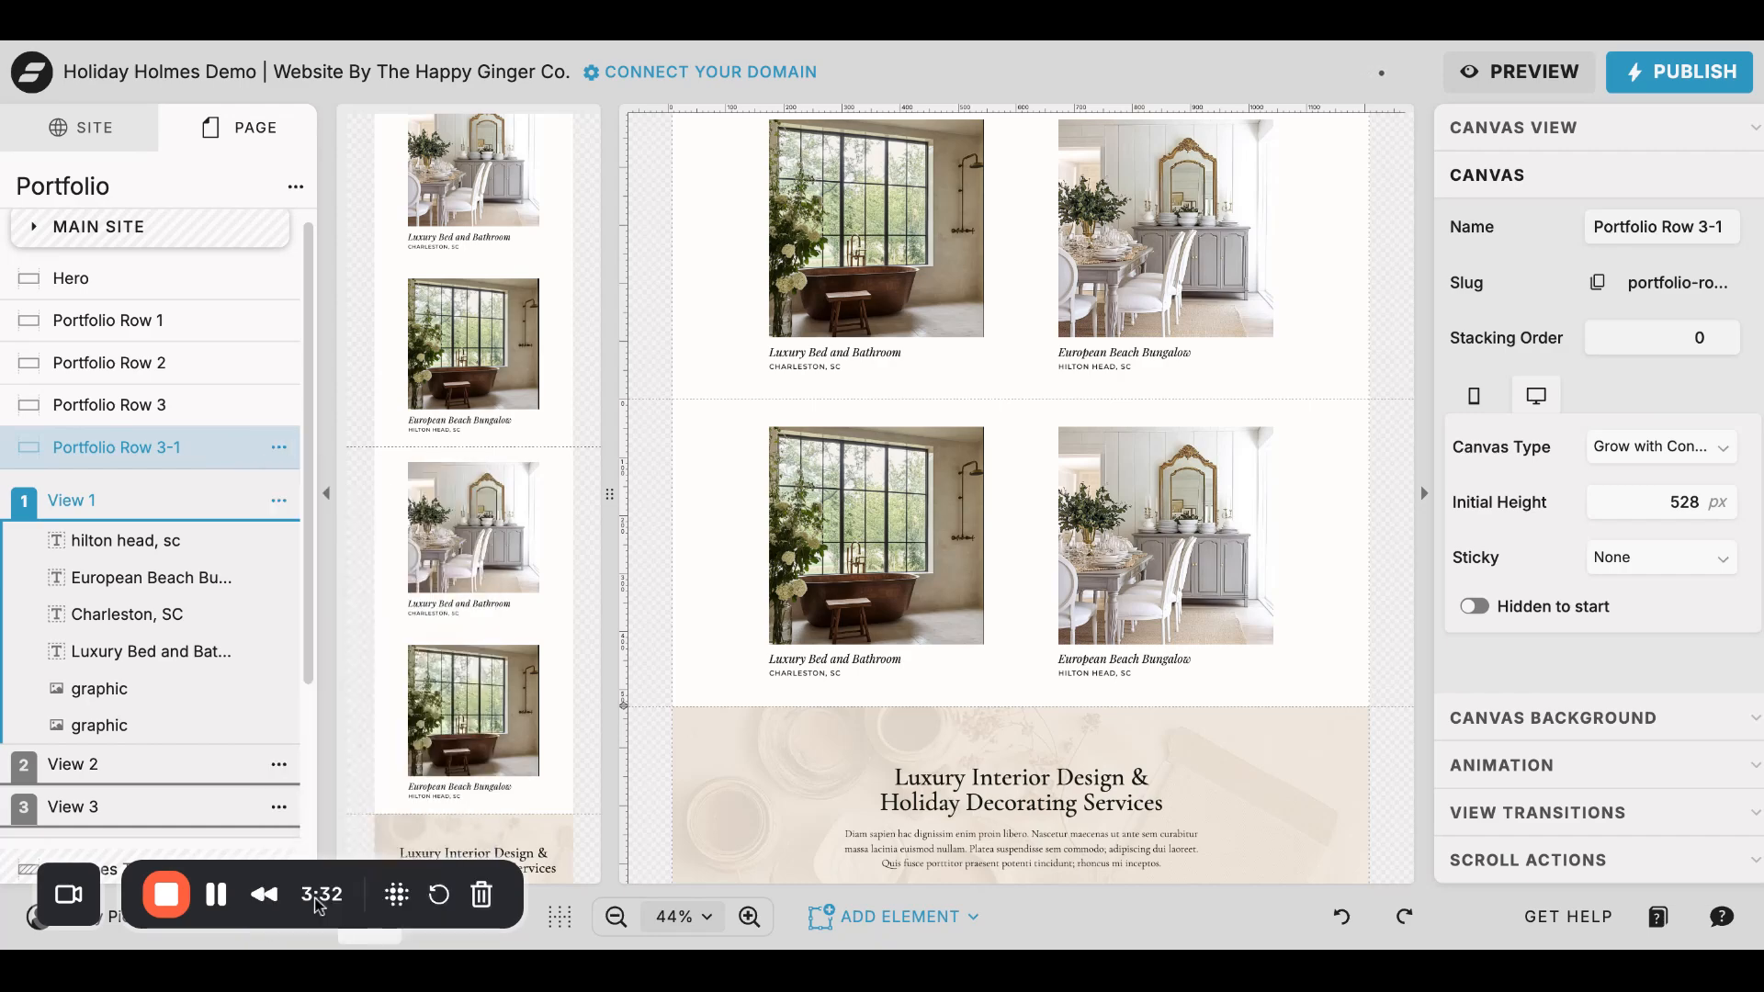
scroll(1110, 333, up, 10)
scroll(1110, 333, down, 5)
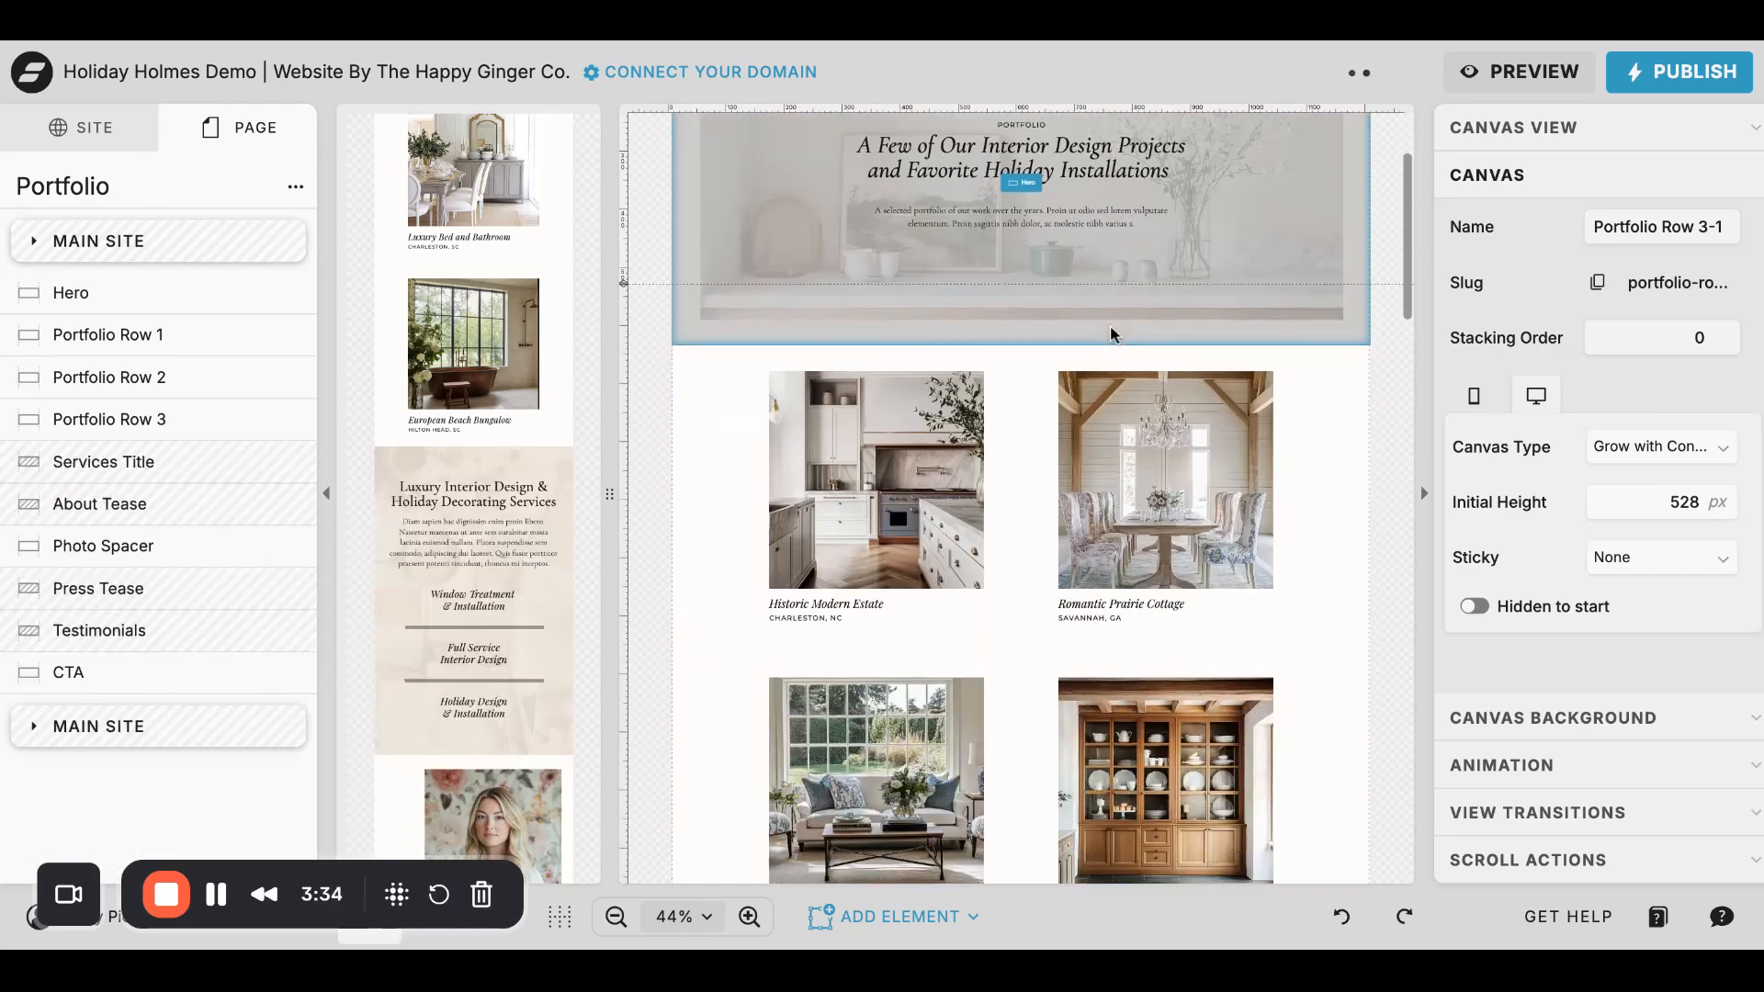
scroll(1110, 332, down, 1)
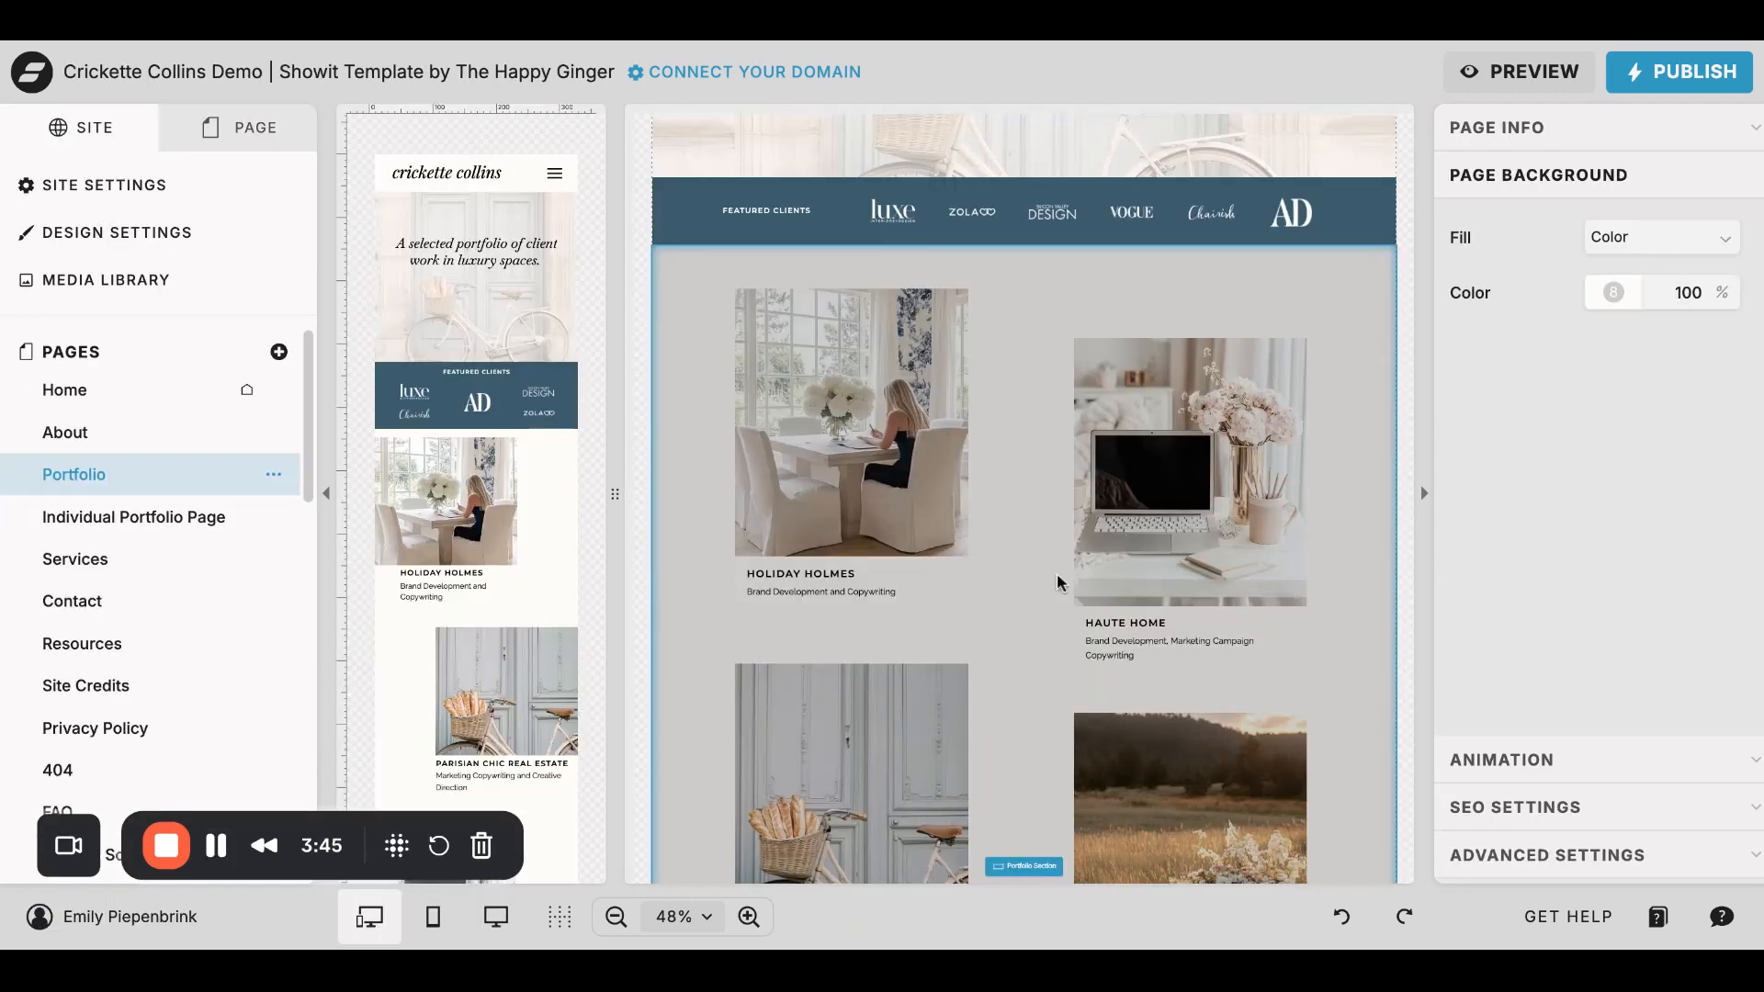
- Look over the Portfolio Section of the Crickette Collins Demo site and its Holiday Holmes project image
scroll(929, 587, down, 3)
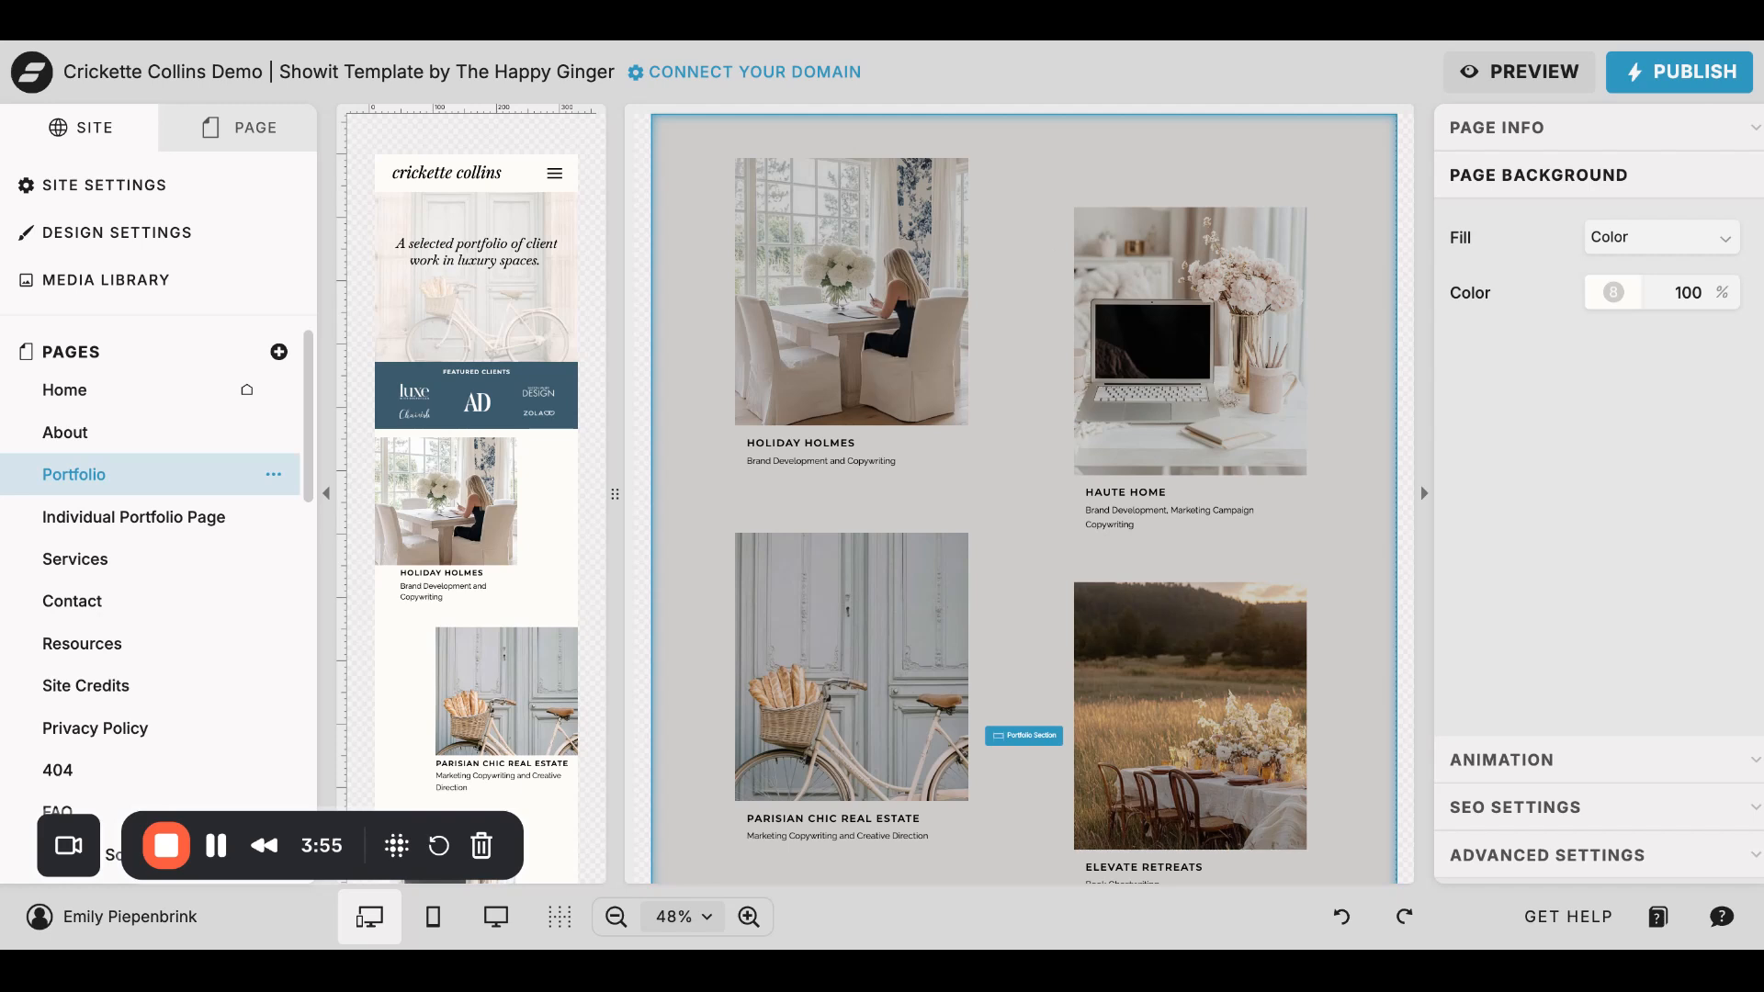
click(1033, 193)
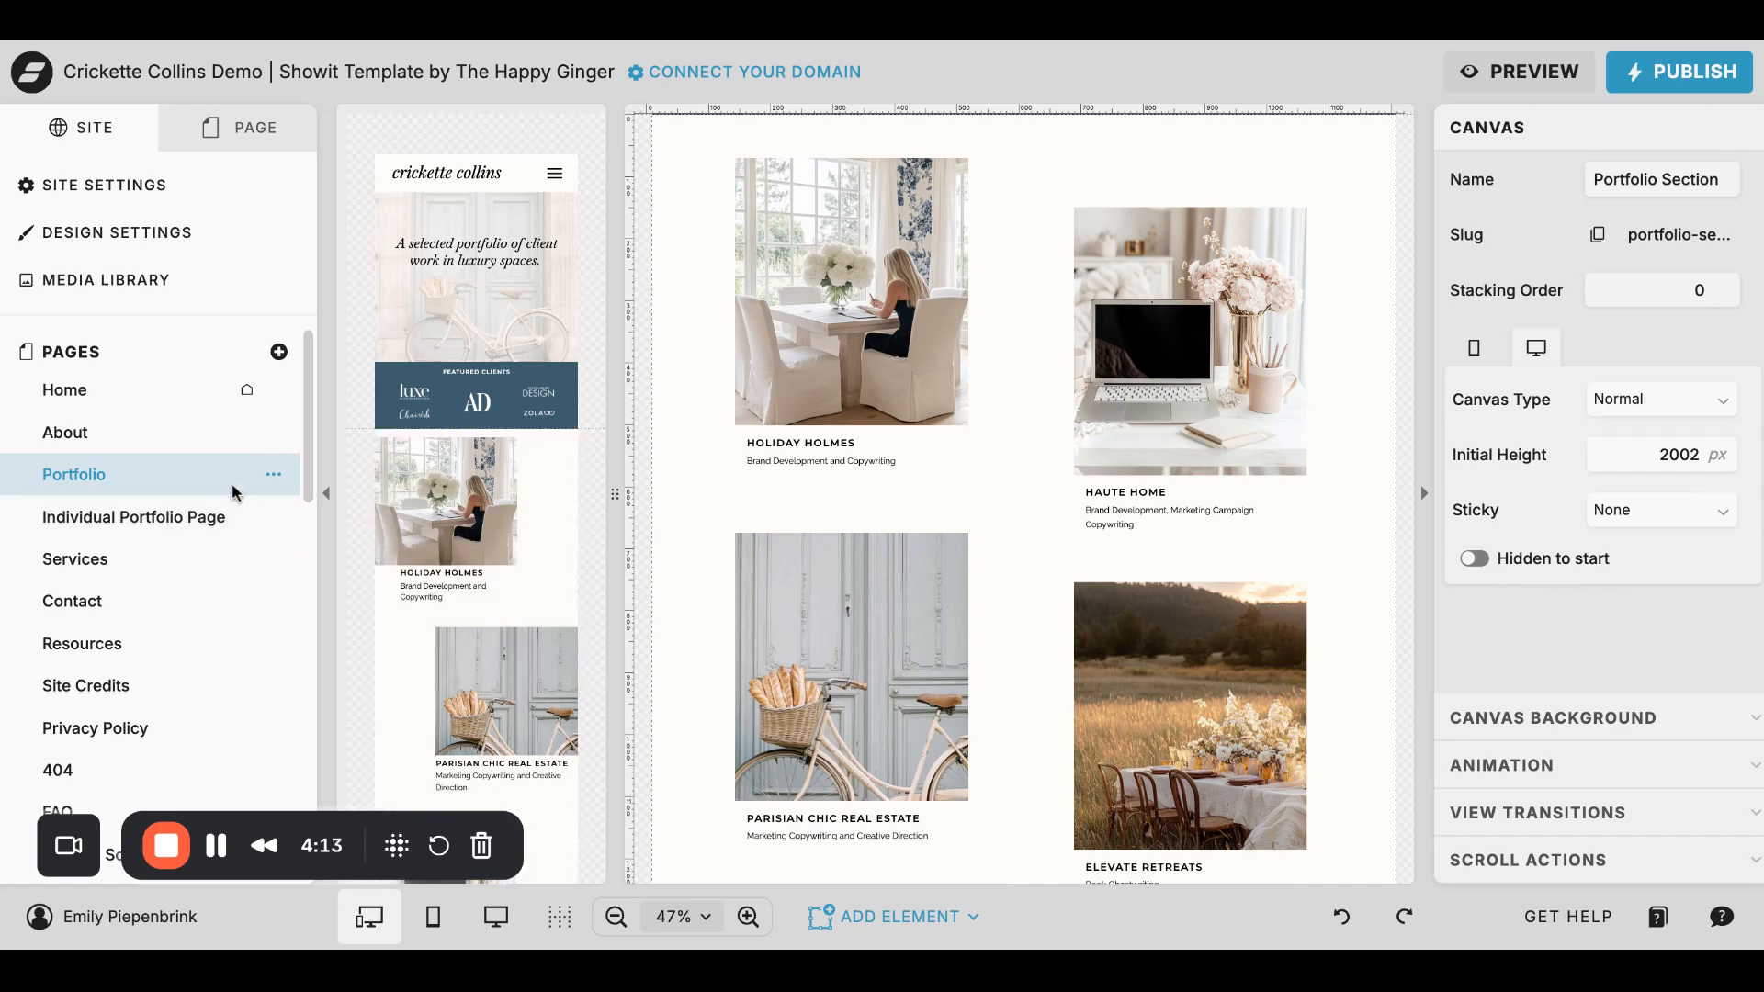
scroll(913, 339, up, 2)
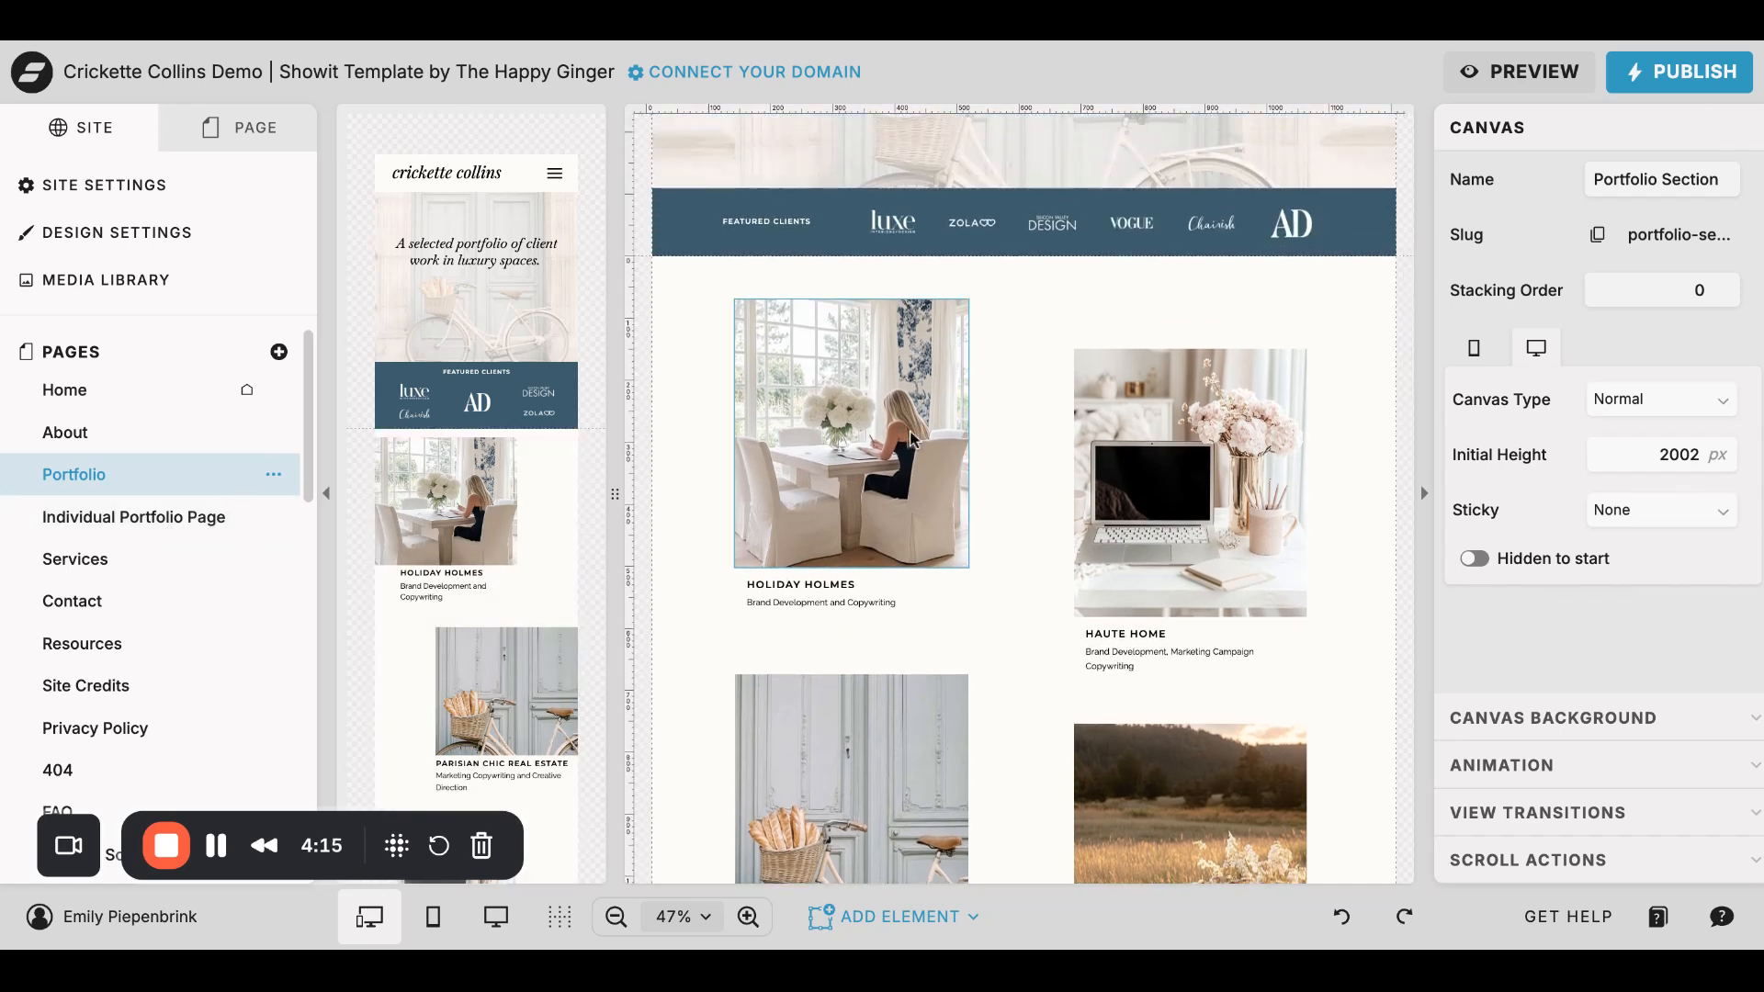
click(806, 439)
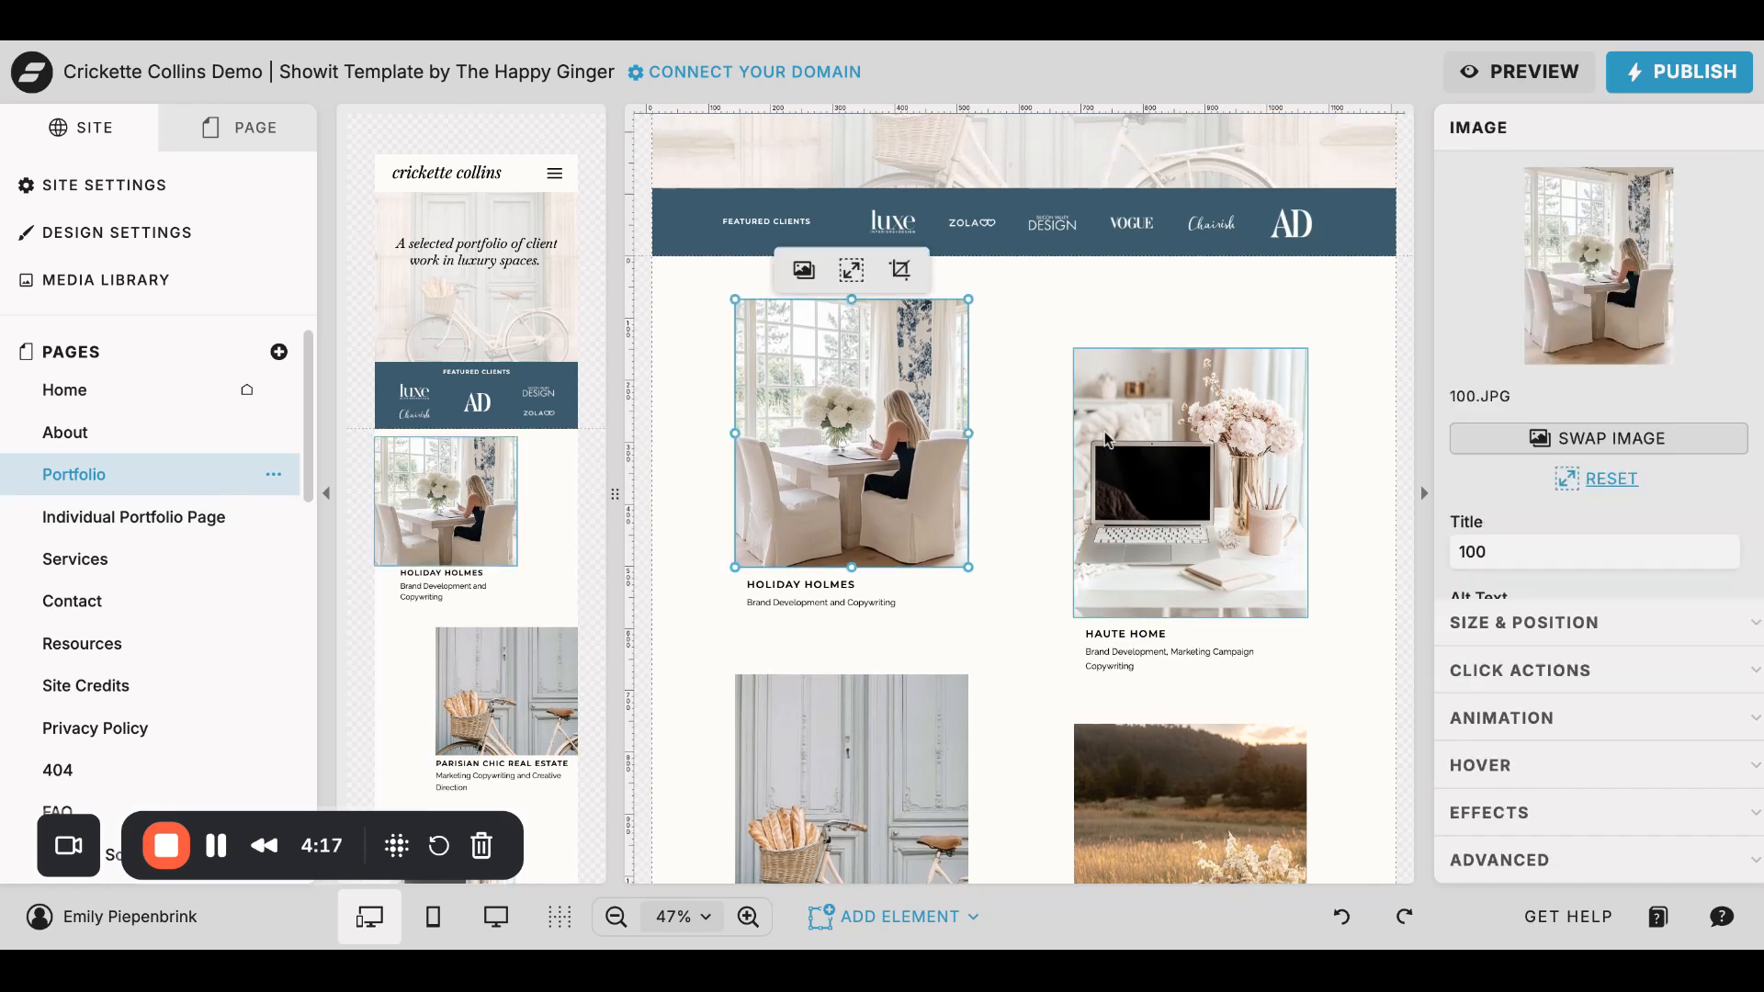
scroll(1001, 560, down, 2)
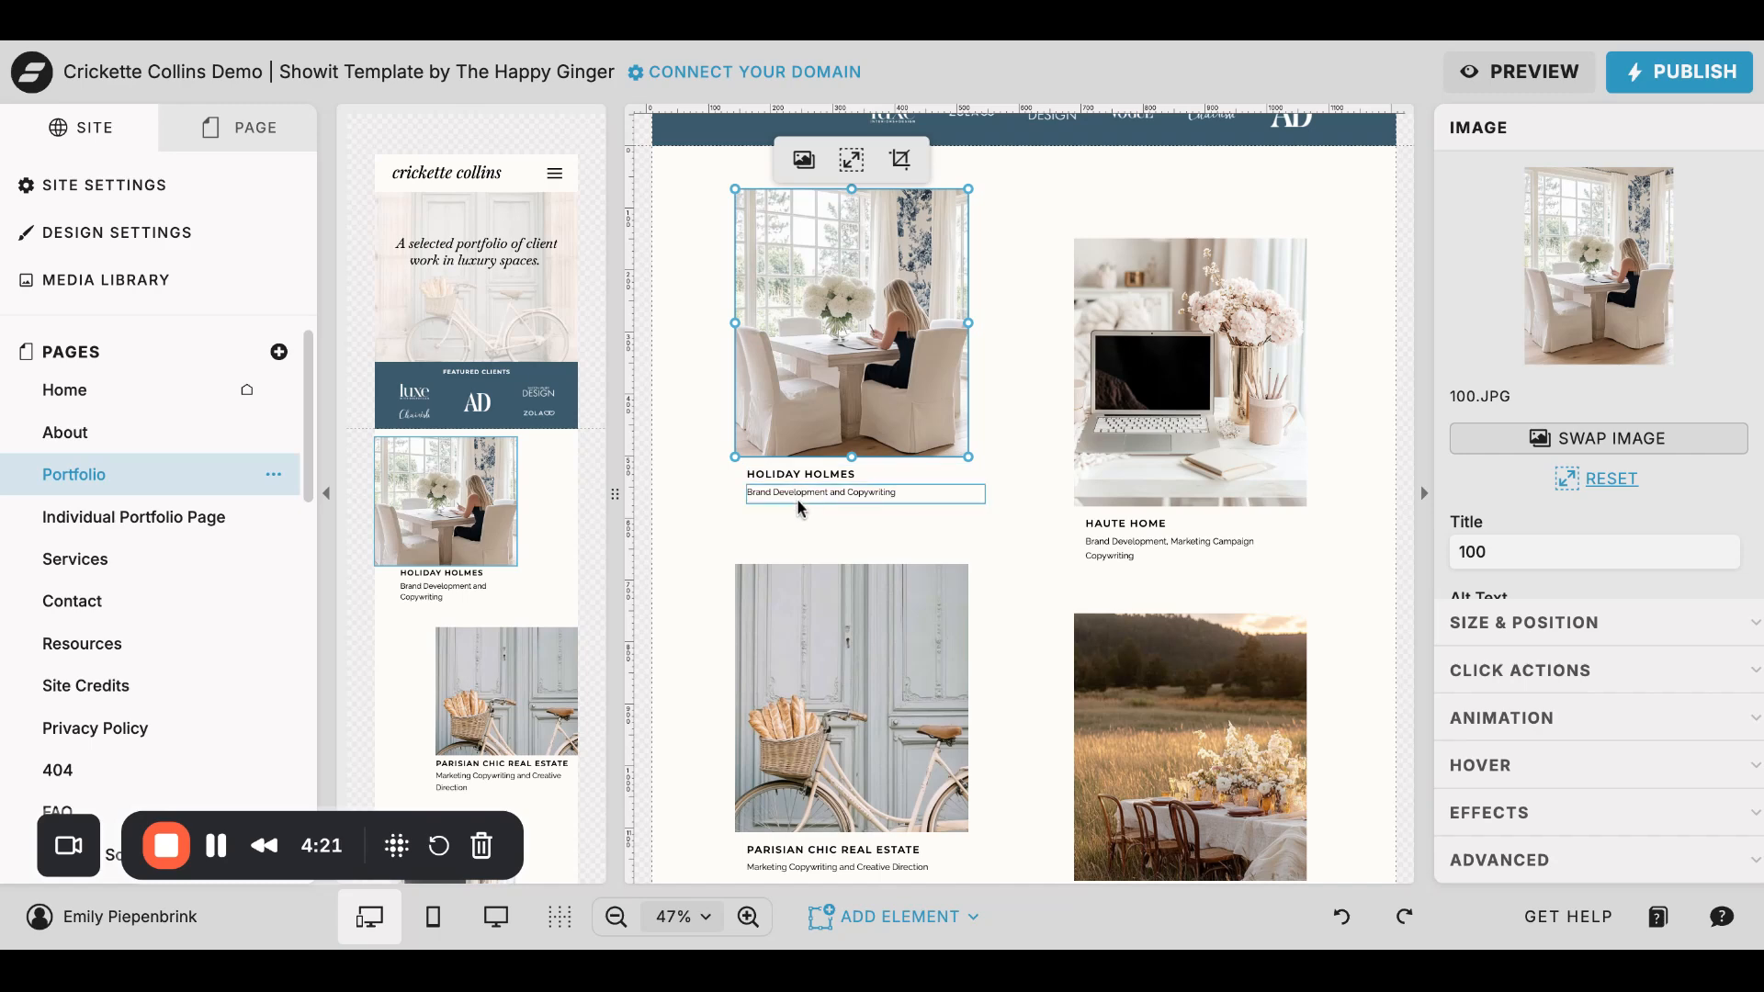
- Duplicate the Individual Portfolio Page
click(175, 526)
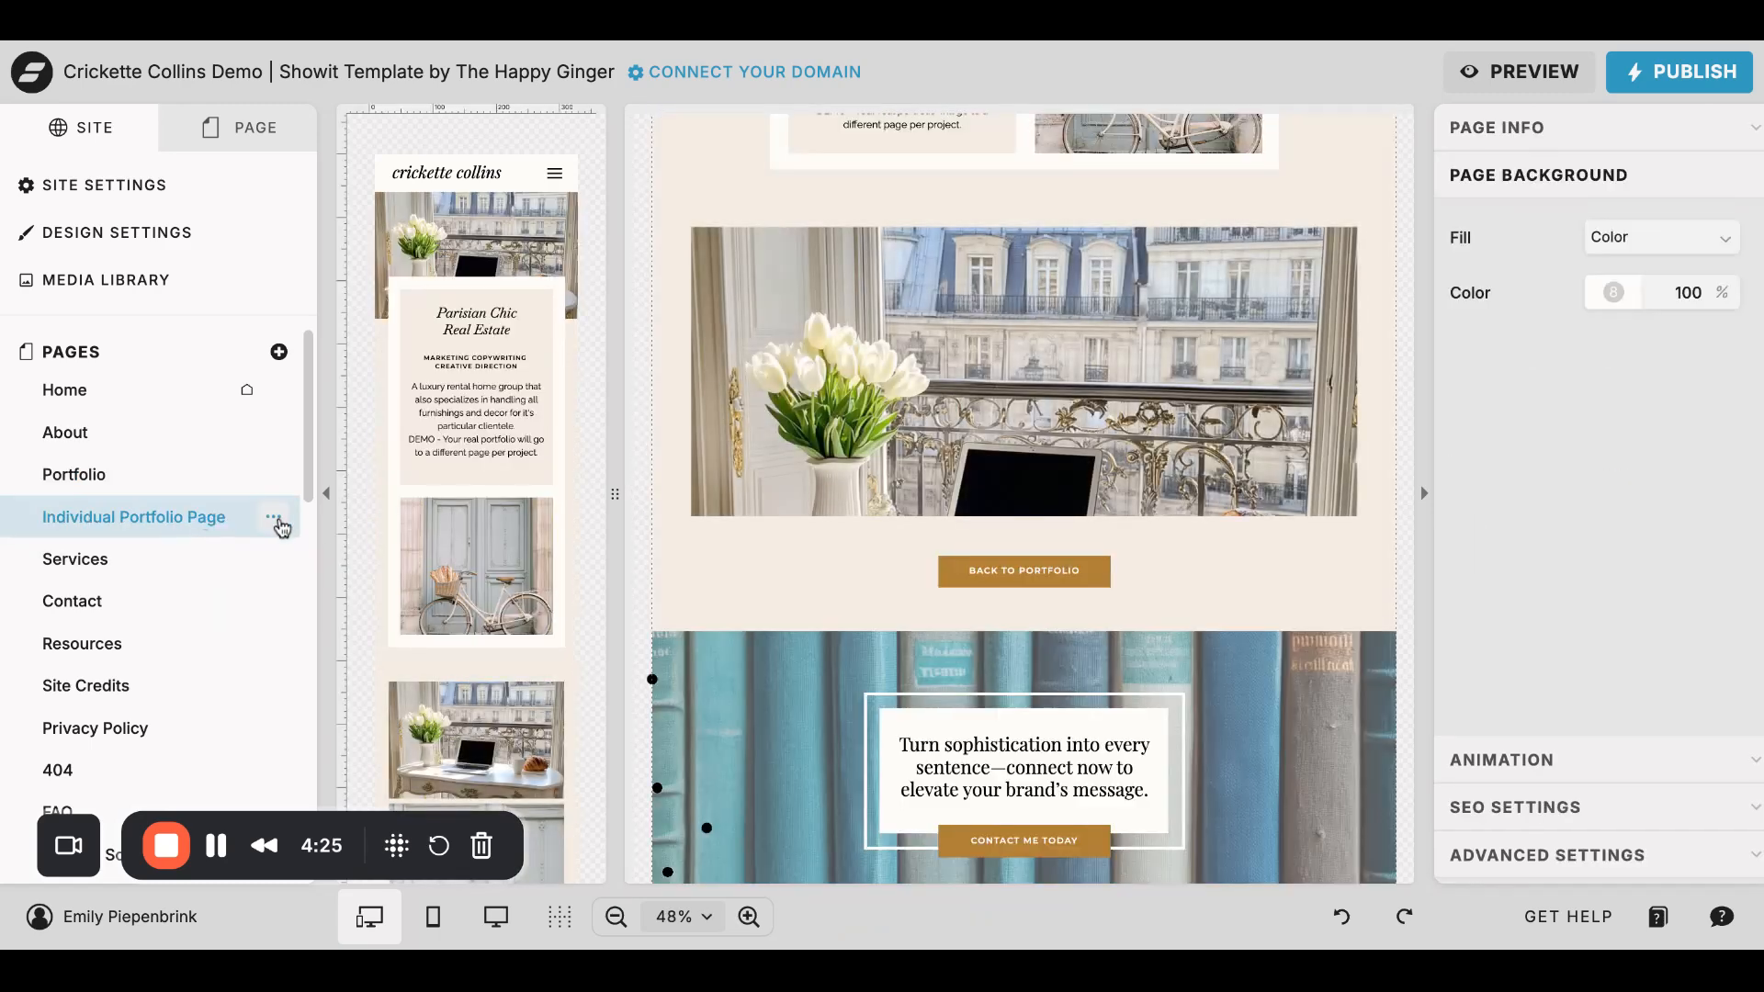
click(274, 519)
click(311, 585)
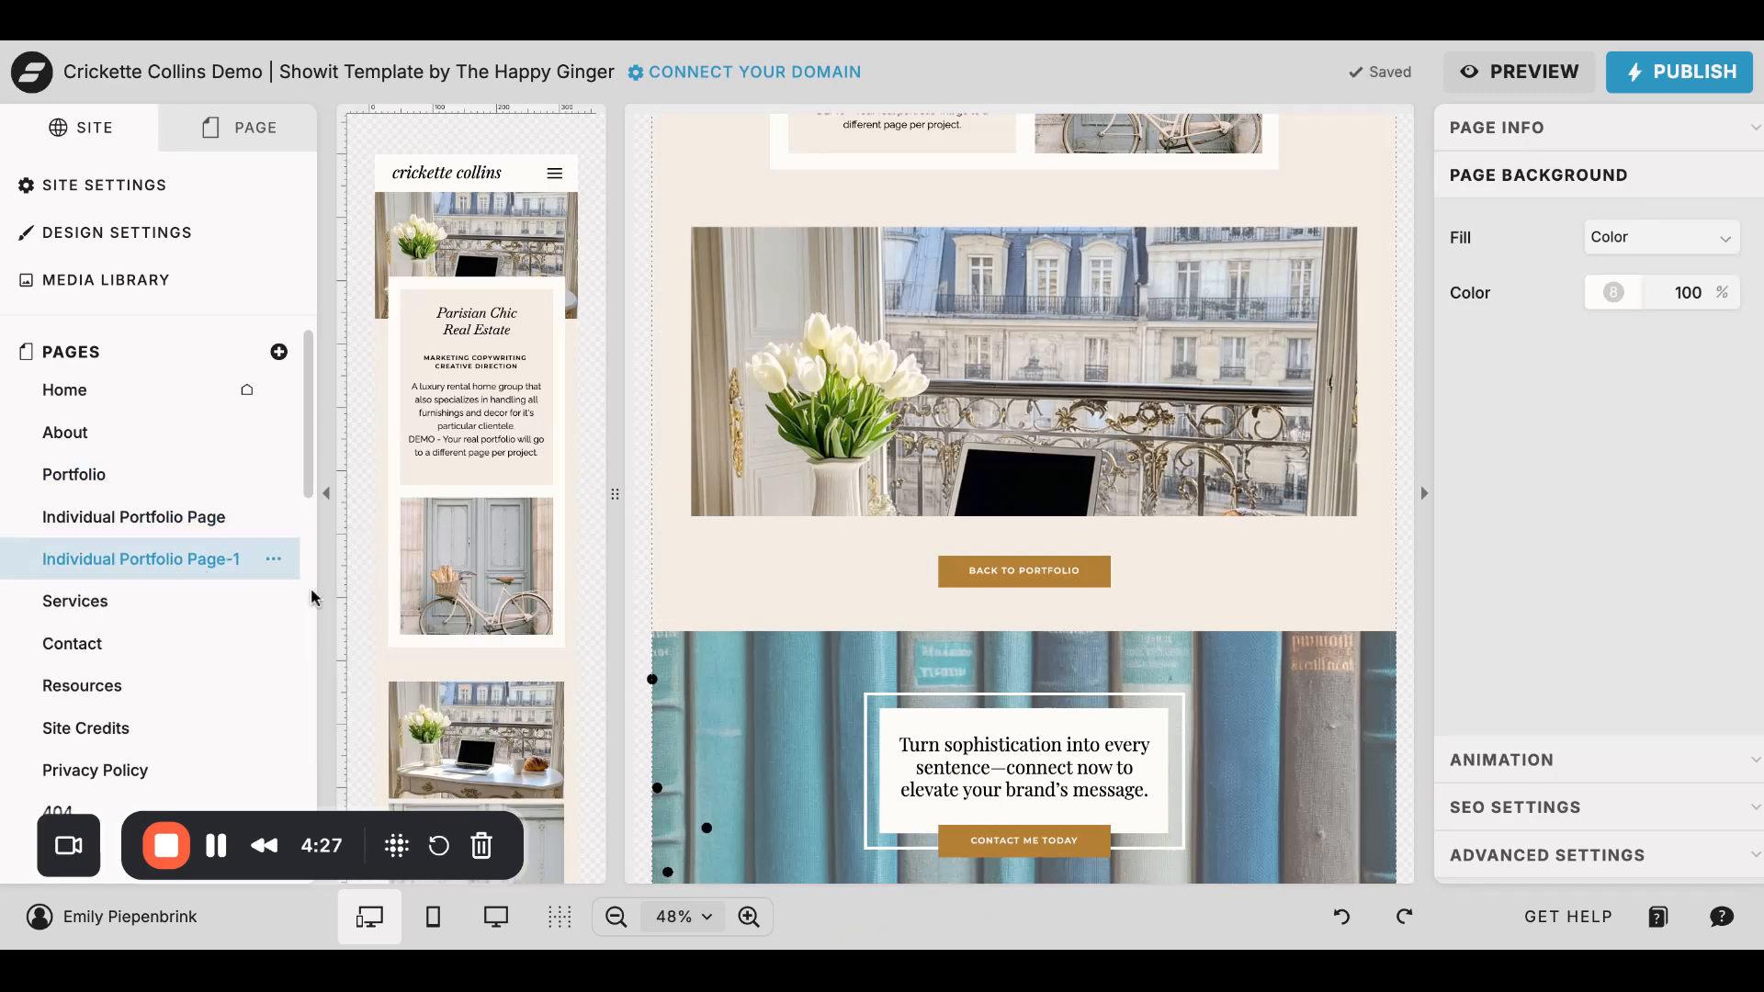
- Rename the duplicated portfolio page as Paris Apartment
click(274, 560)
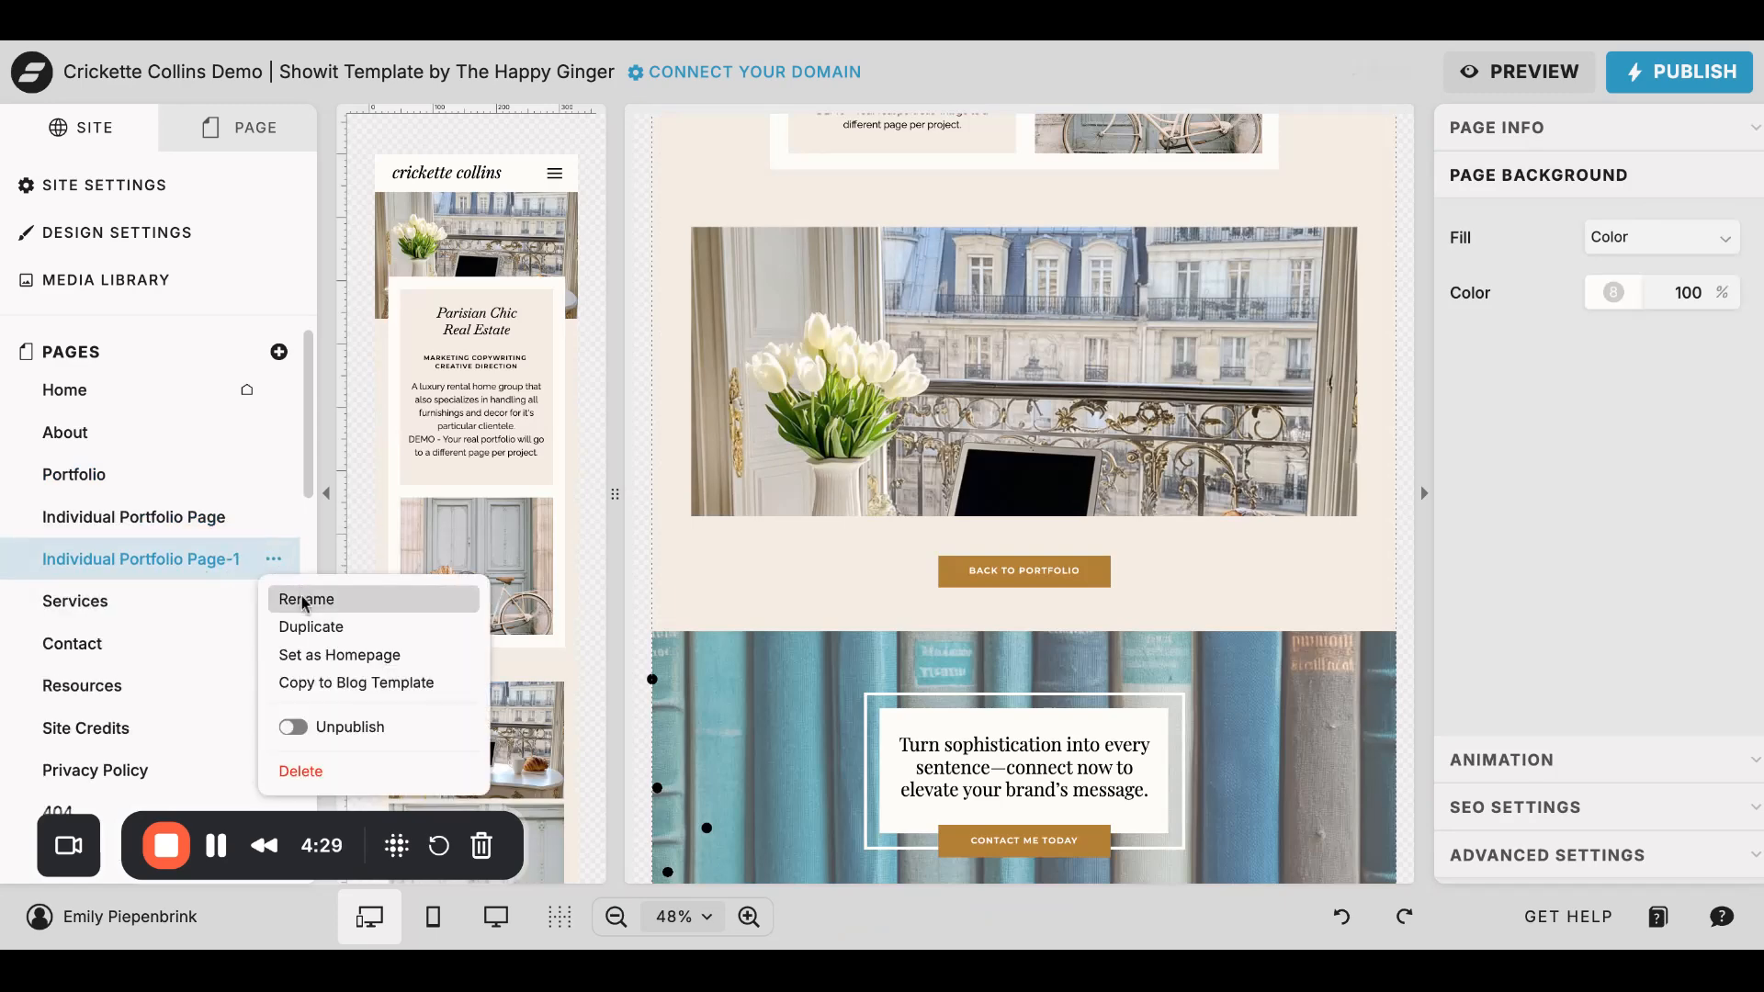
click(299, 599)
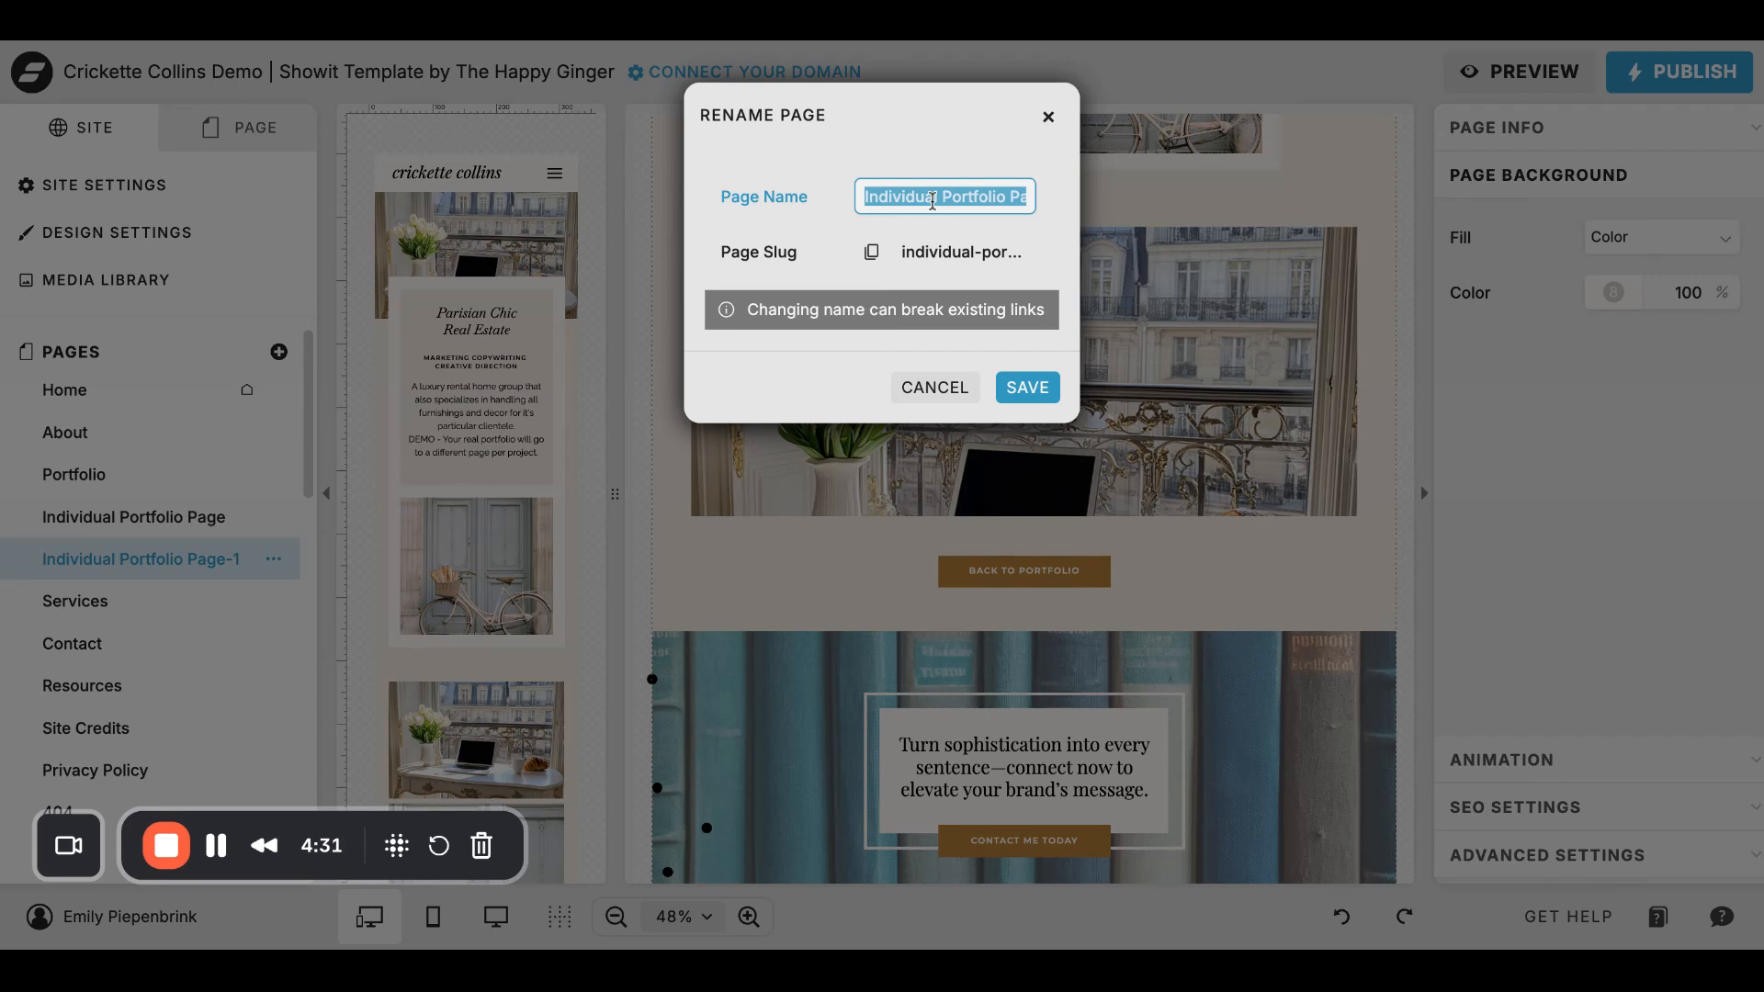
text(Paris)
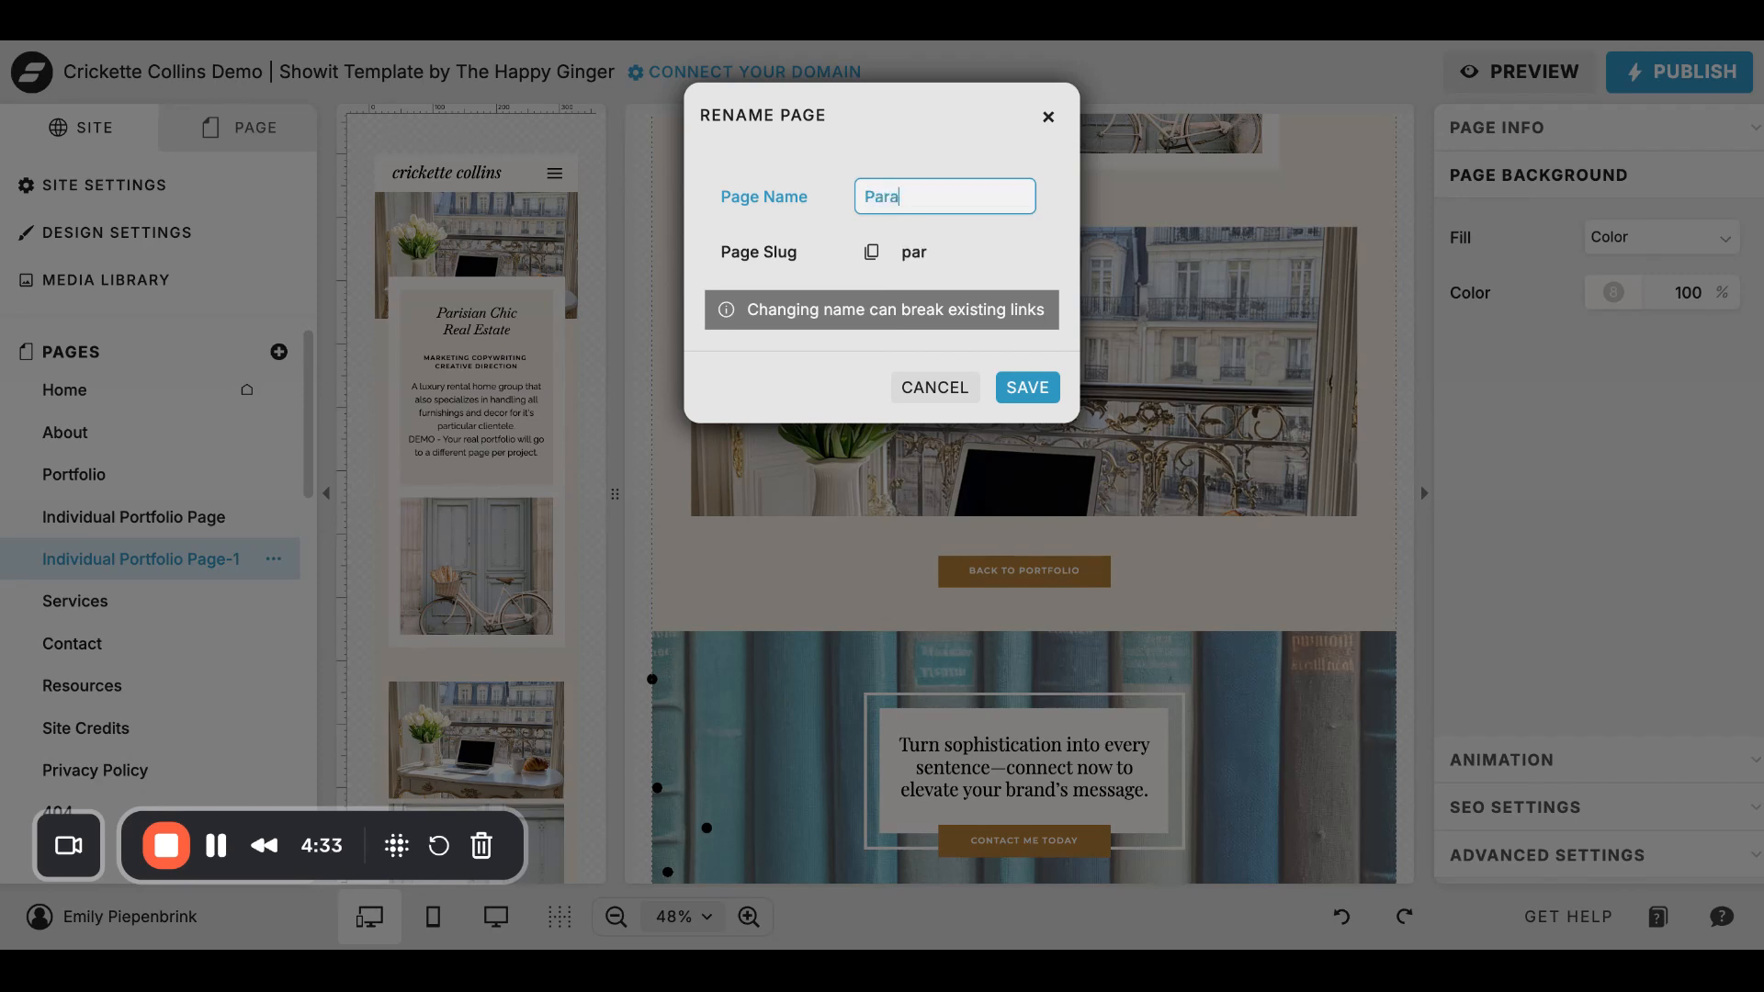
key(BackSpace)
key(BackSpace)
text(is Apartment)
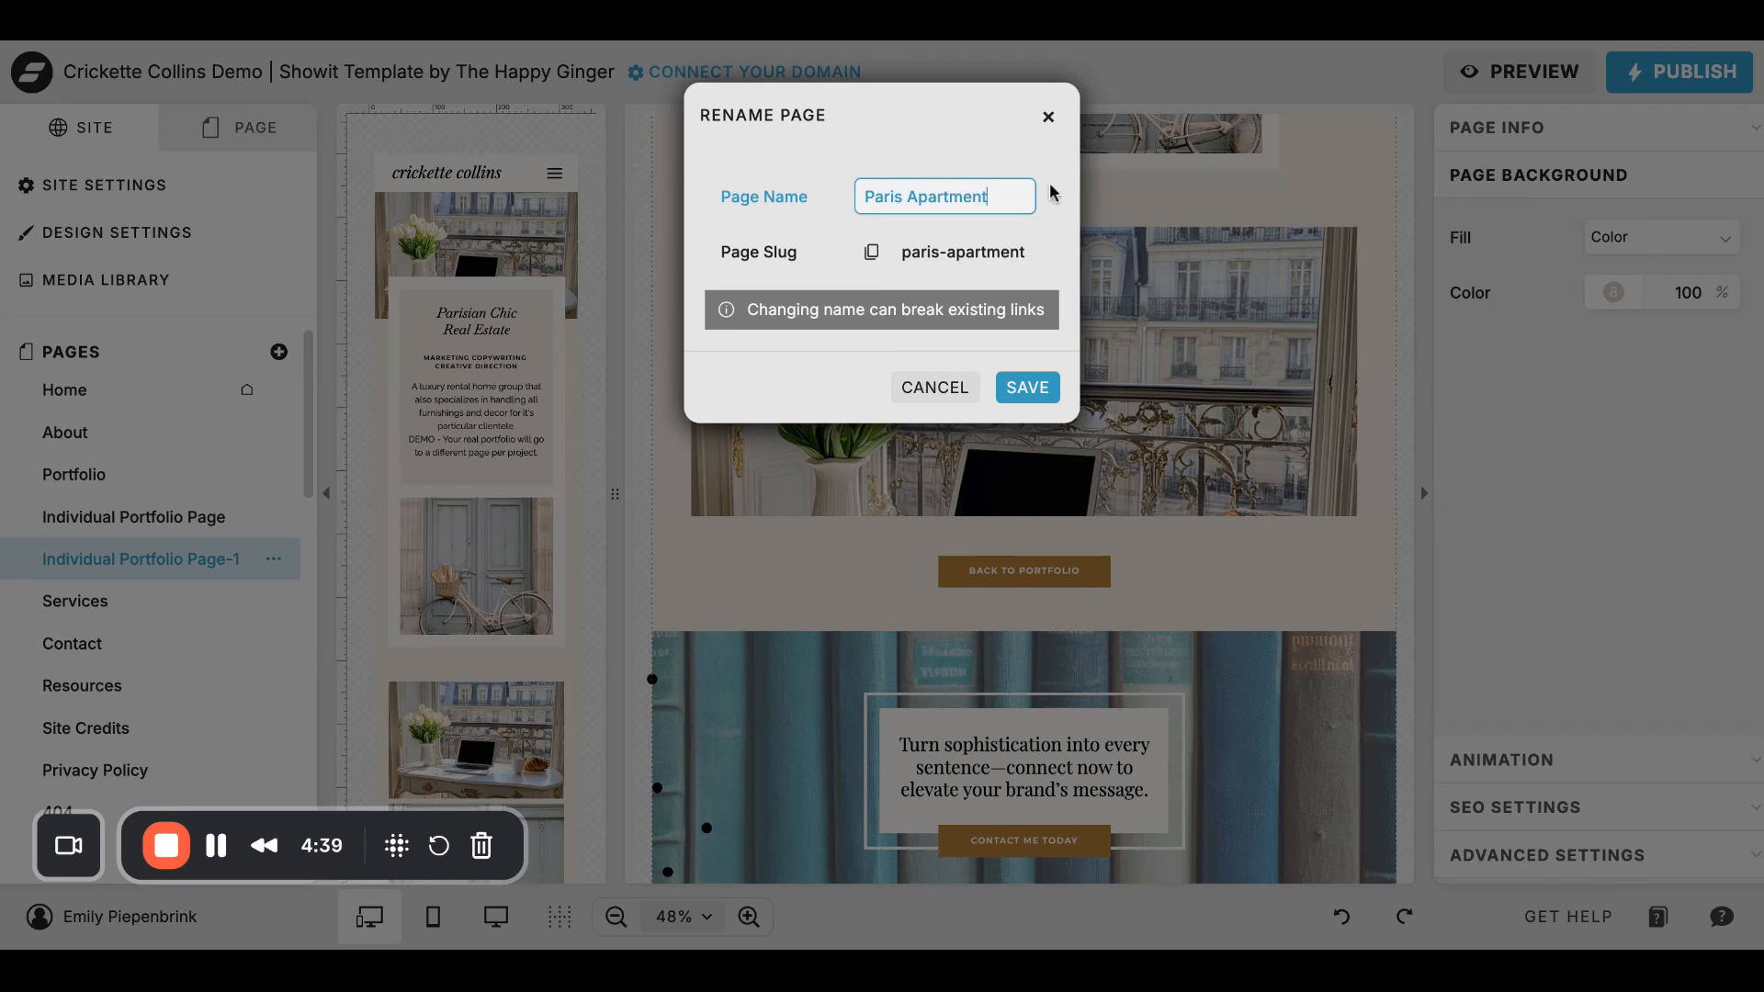
key(Return)
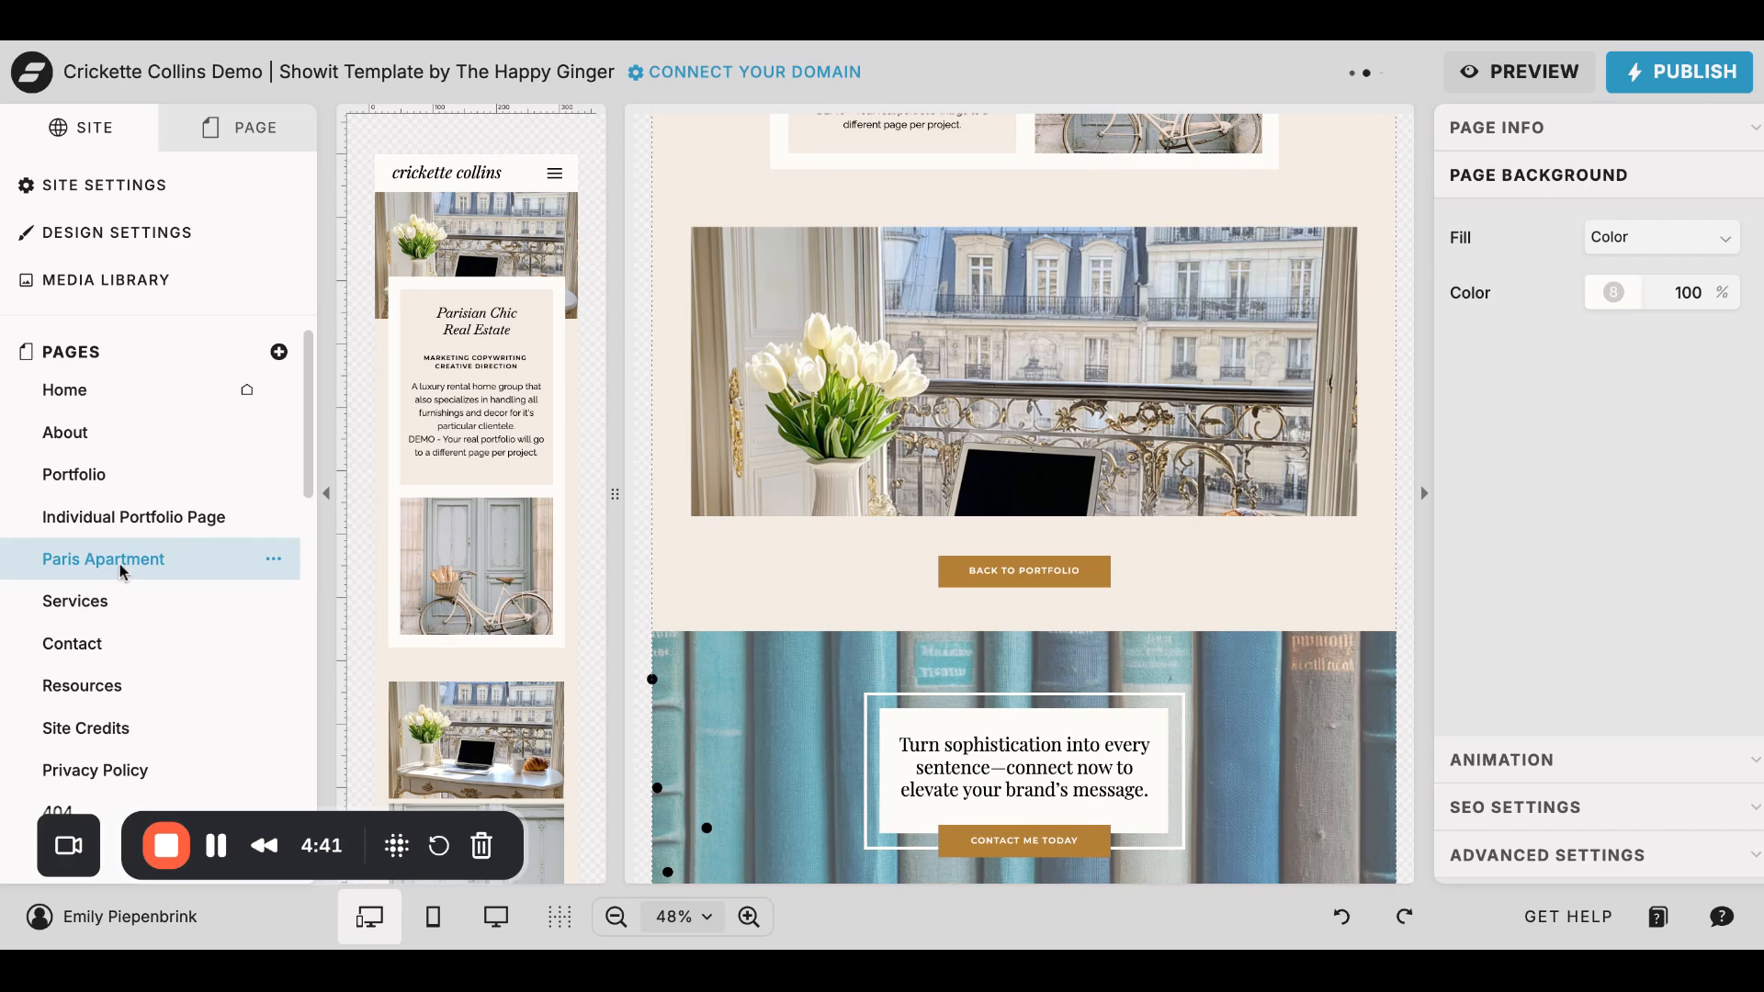
- Replace the "Parisian Chic Real Estate" heading on the new page with "Paris Apartment" and look over the rest of the page
scroll(1009, 329, up, 5)
click(816, 299)
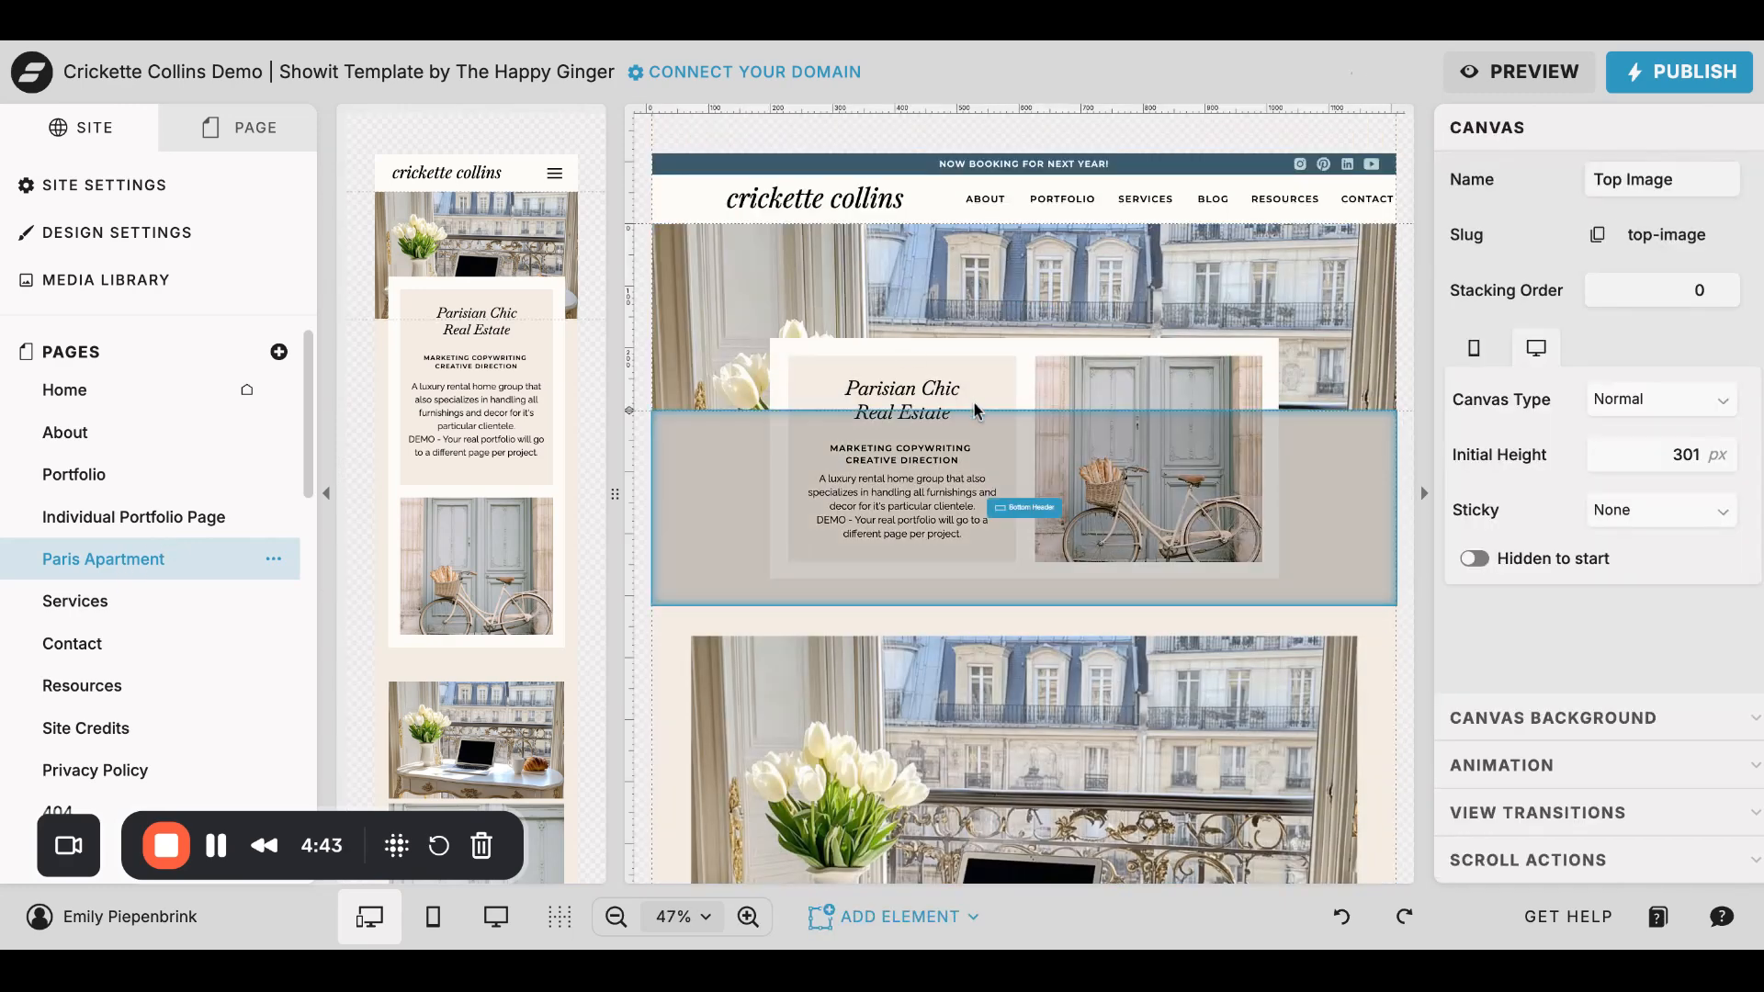
click(920, 396)
double_click(921, 393)
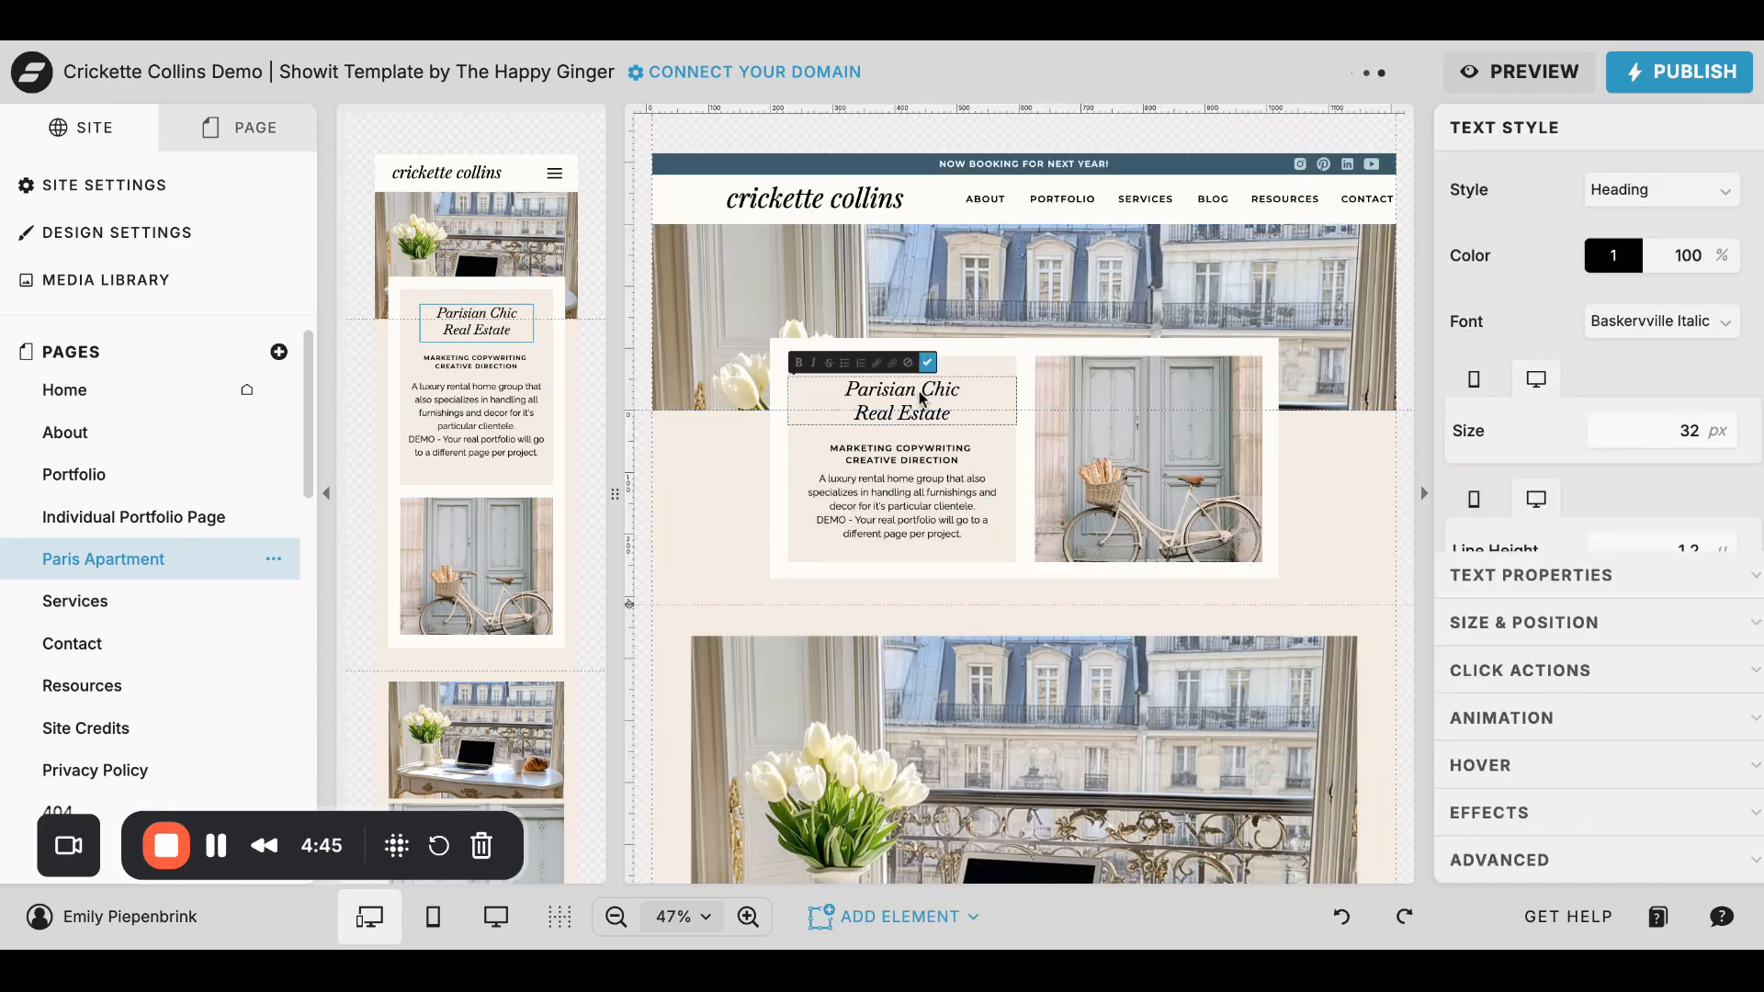
key(ctrl+a)
text(Paris Apartment)
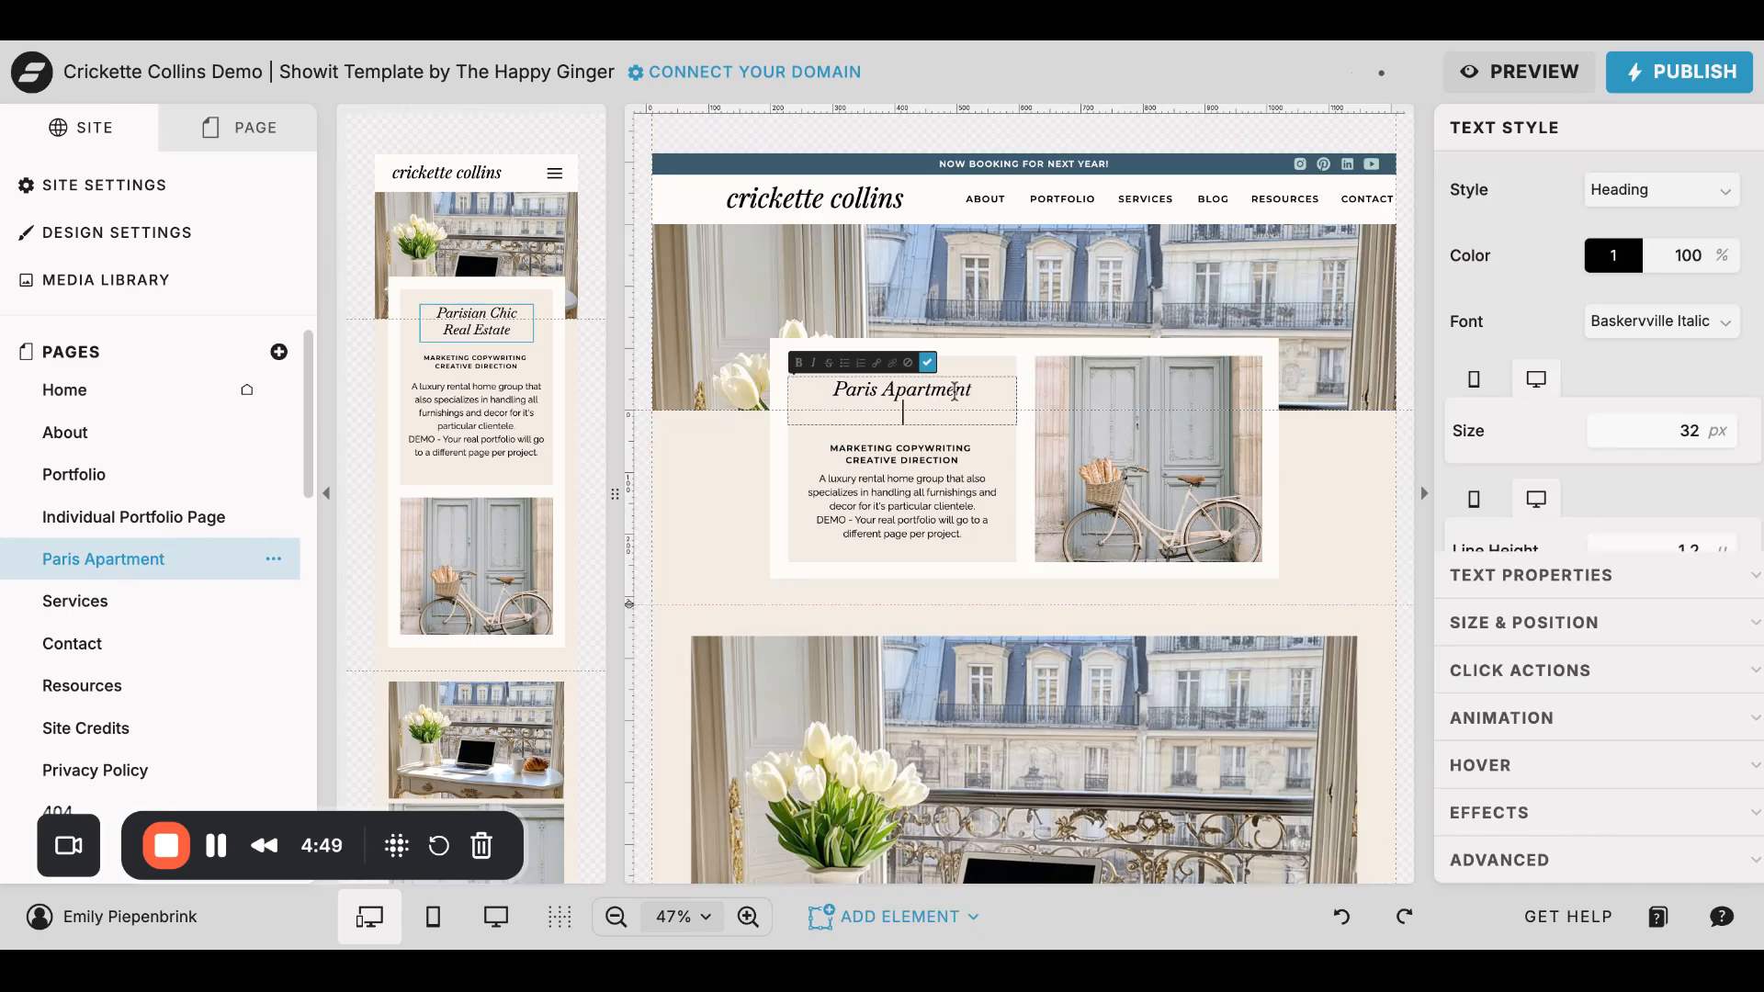
click(951, 456)
click(956, 501)
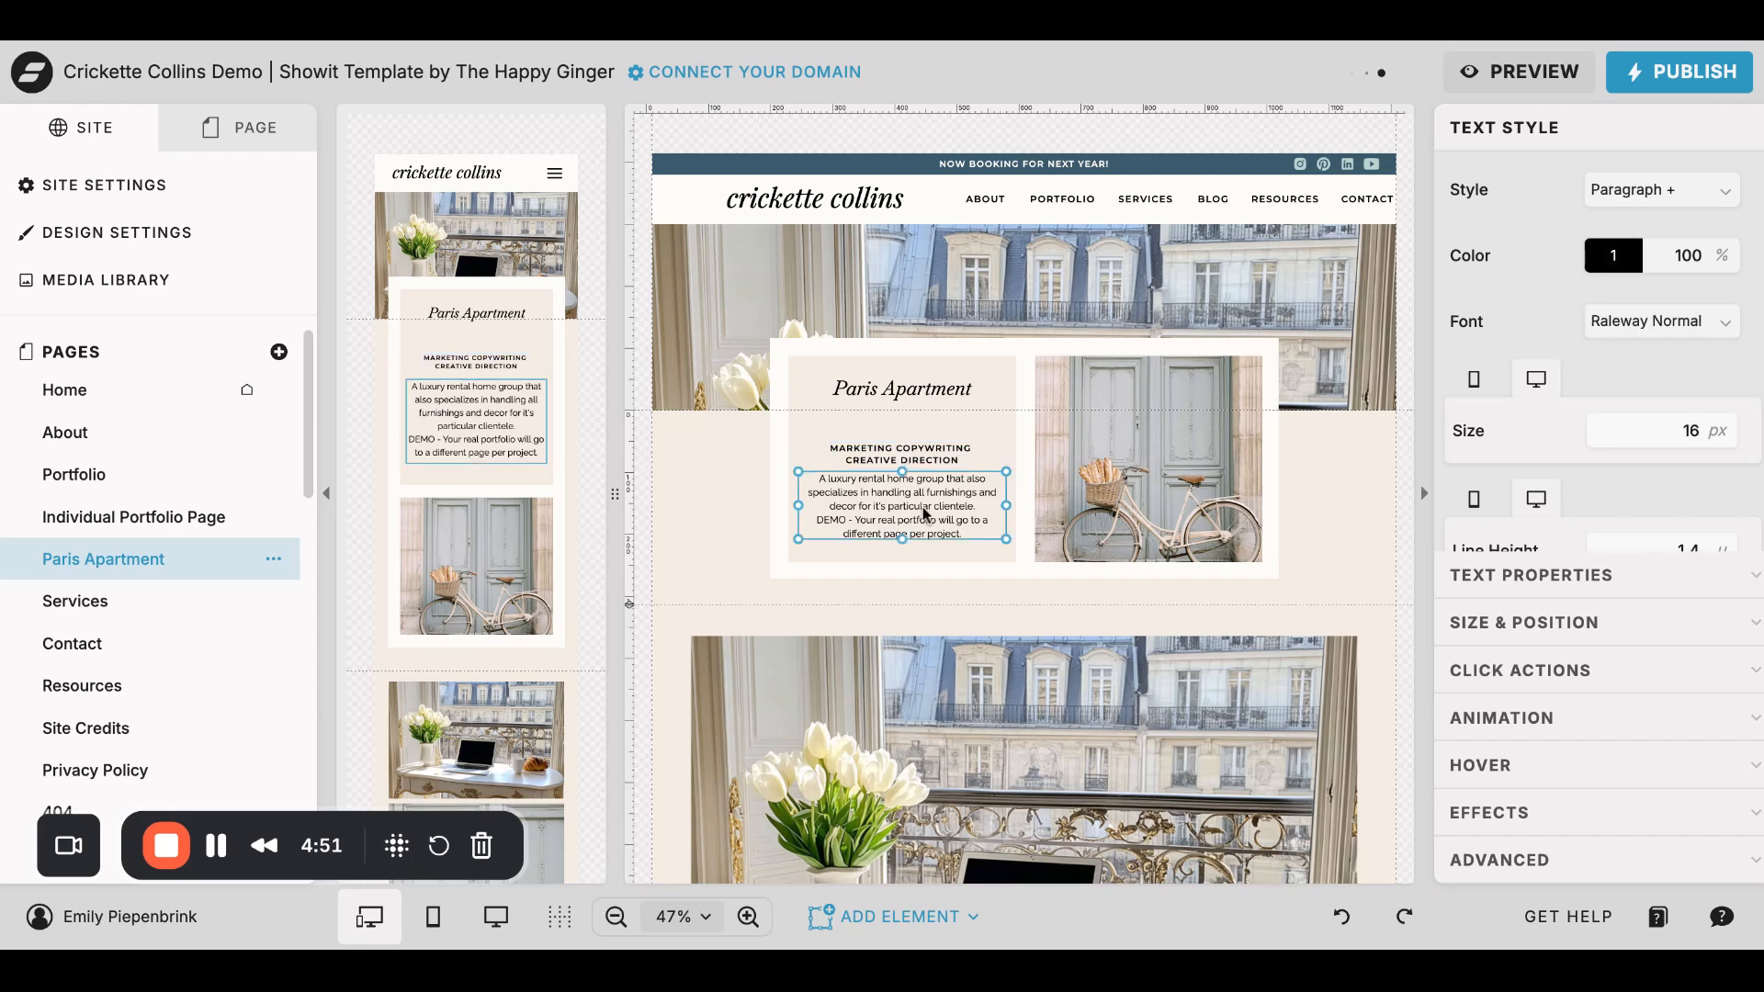
scroll(991, 620, down, 2)
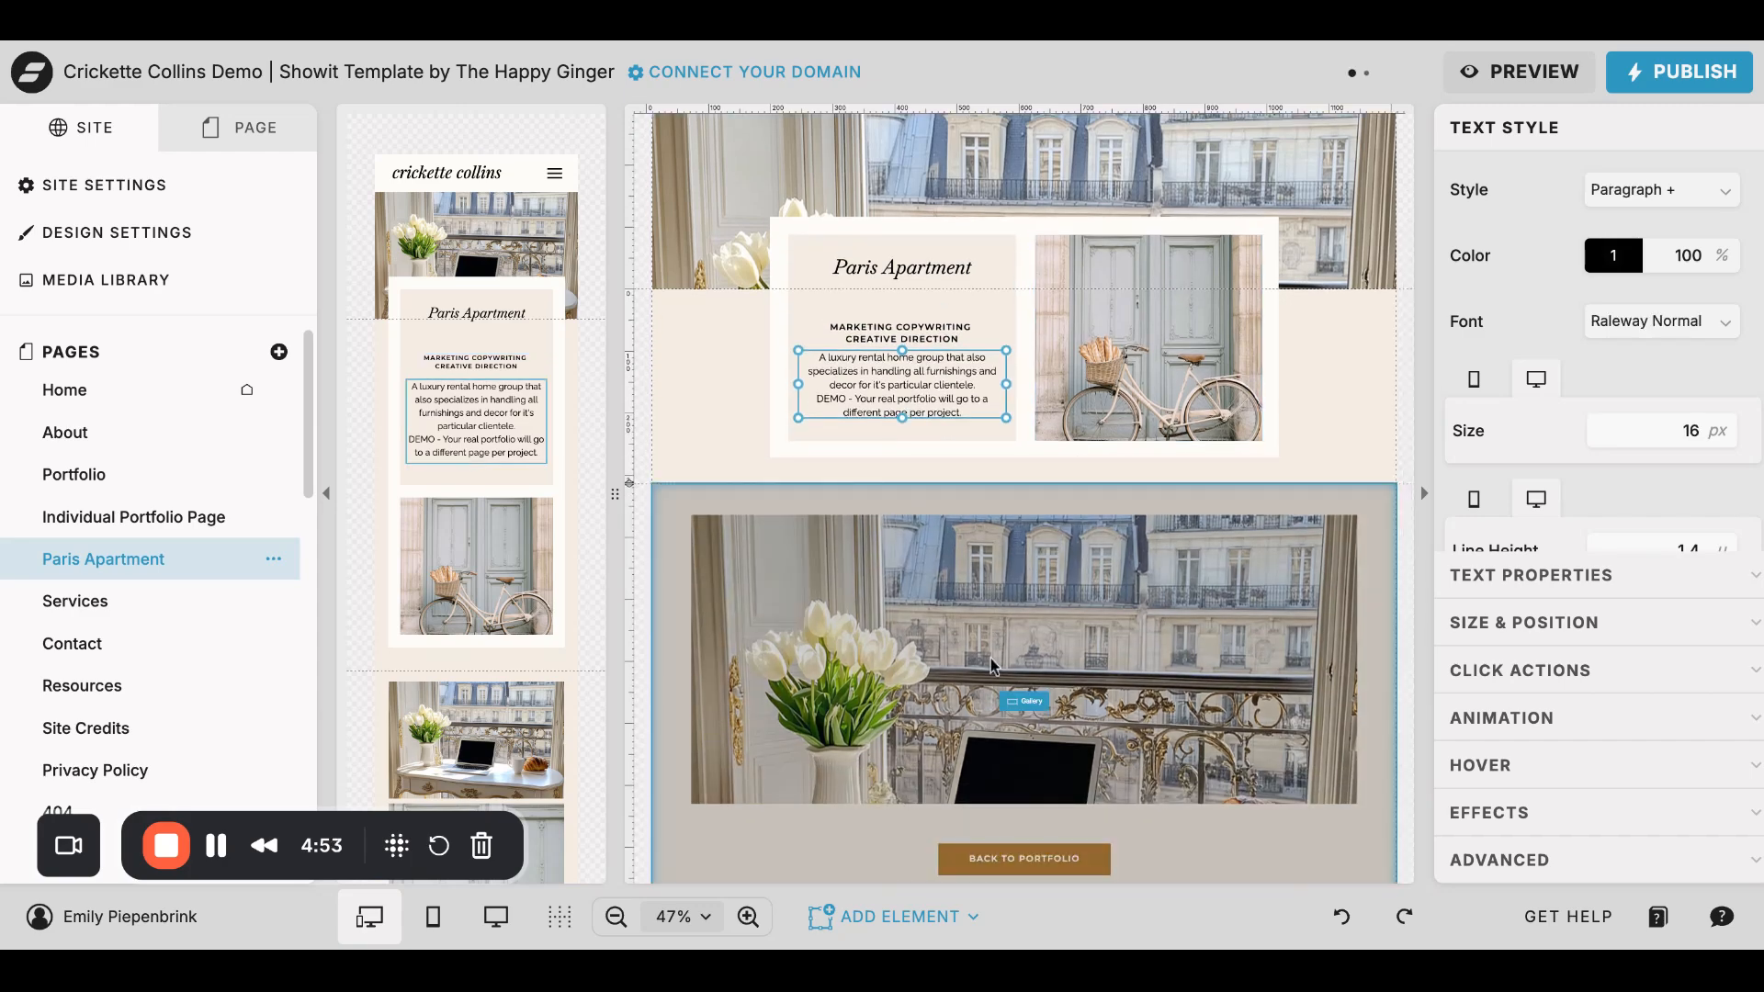
scroll(1029, 594, down, 9)
scroll(1030, 594, up, 11)
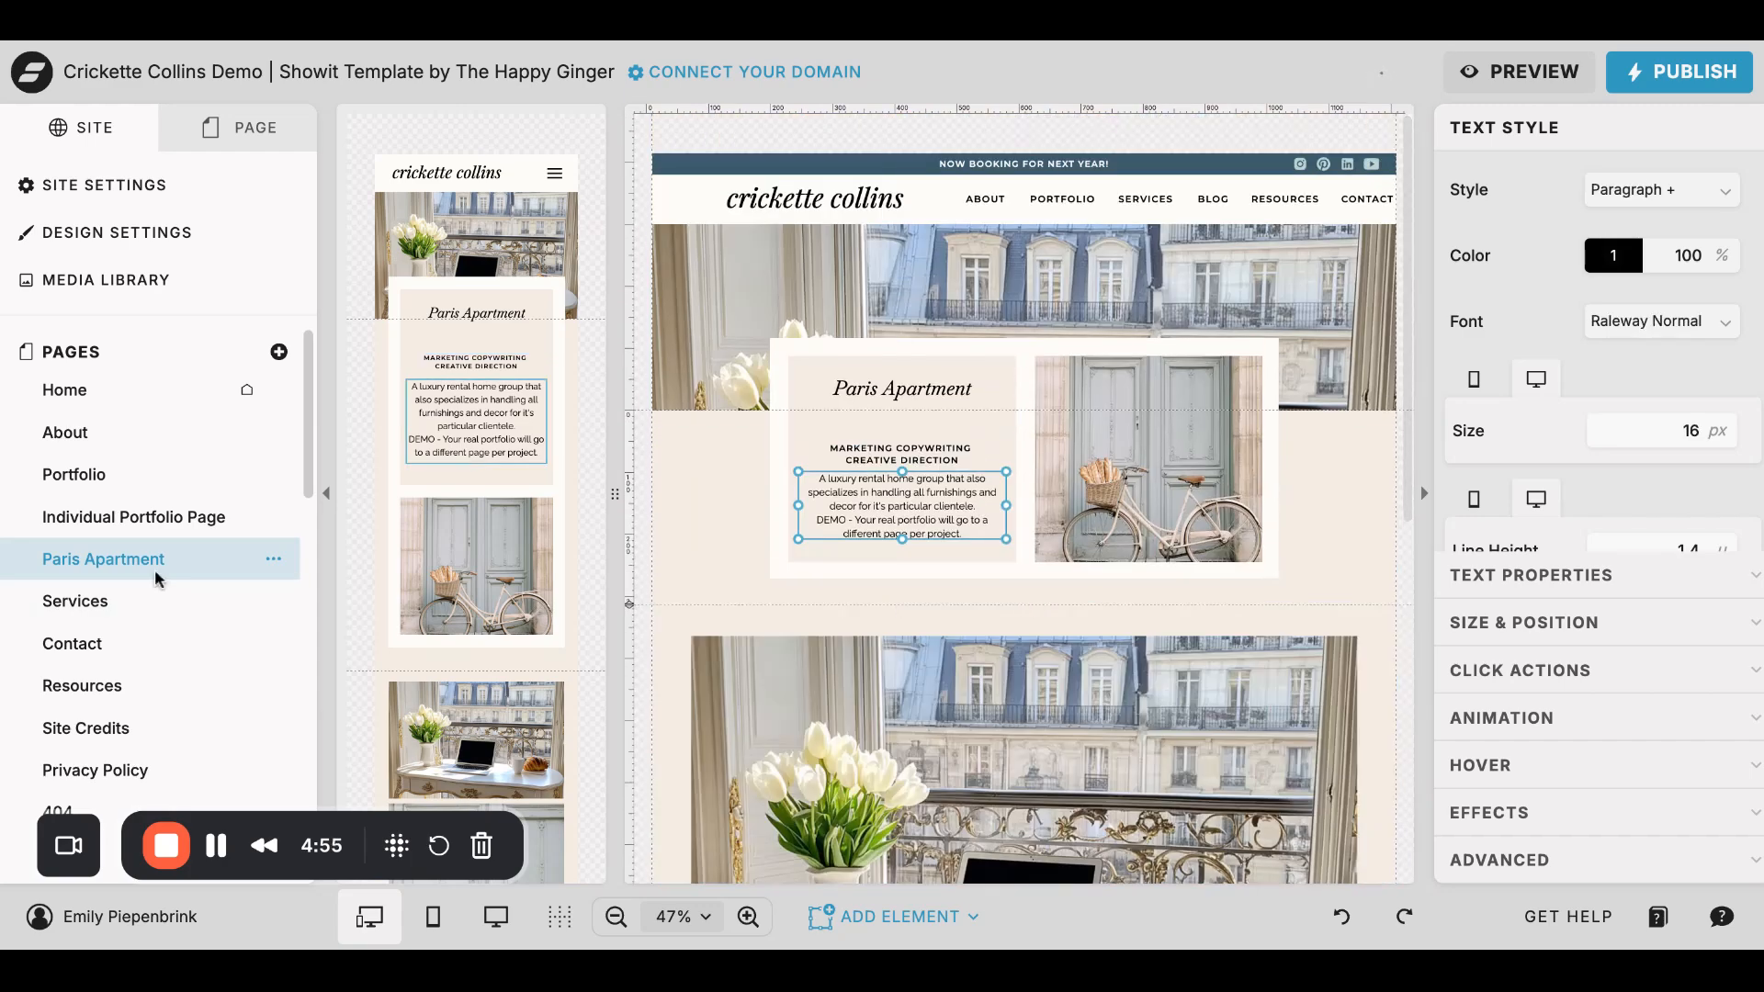
- On the Portfolio page, link the Holiday Holmes project image to the Paris Apartment page
click(80, 477)
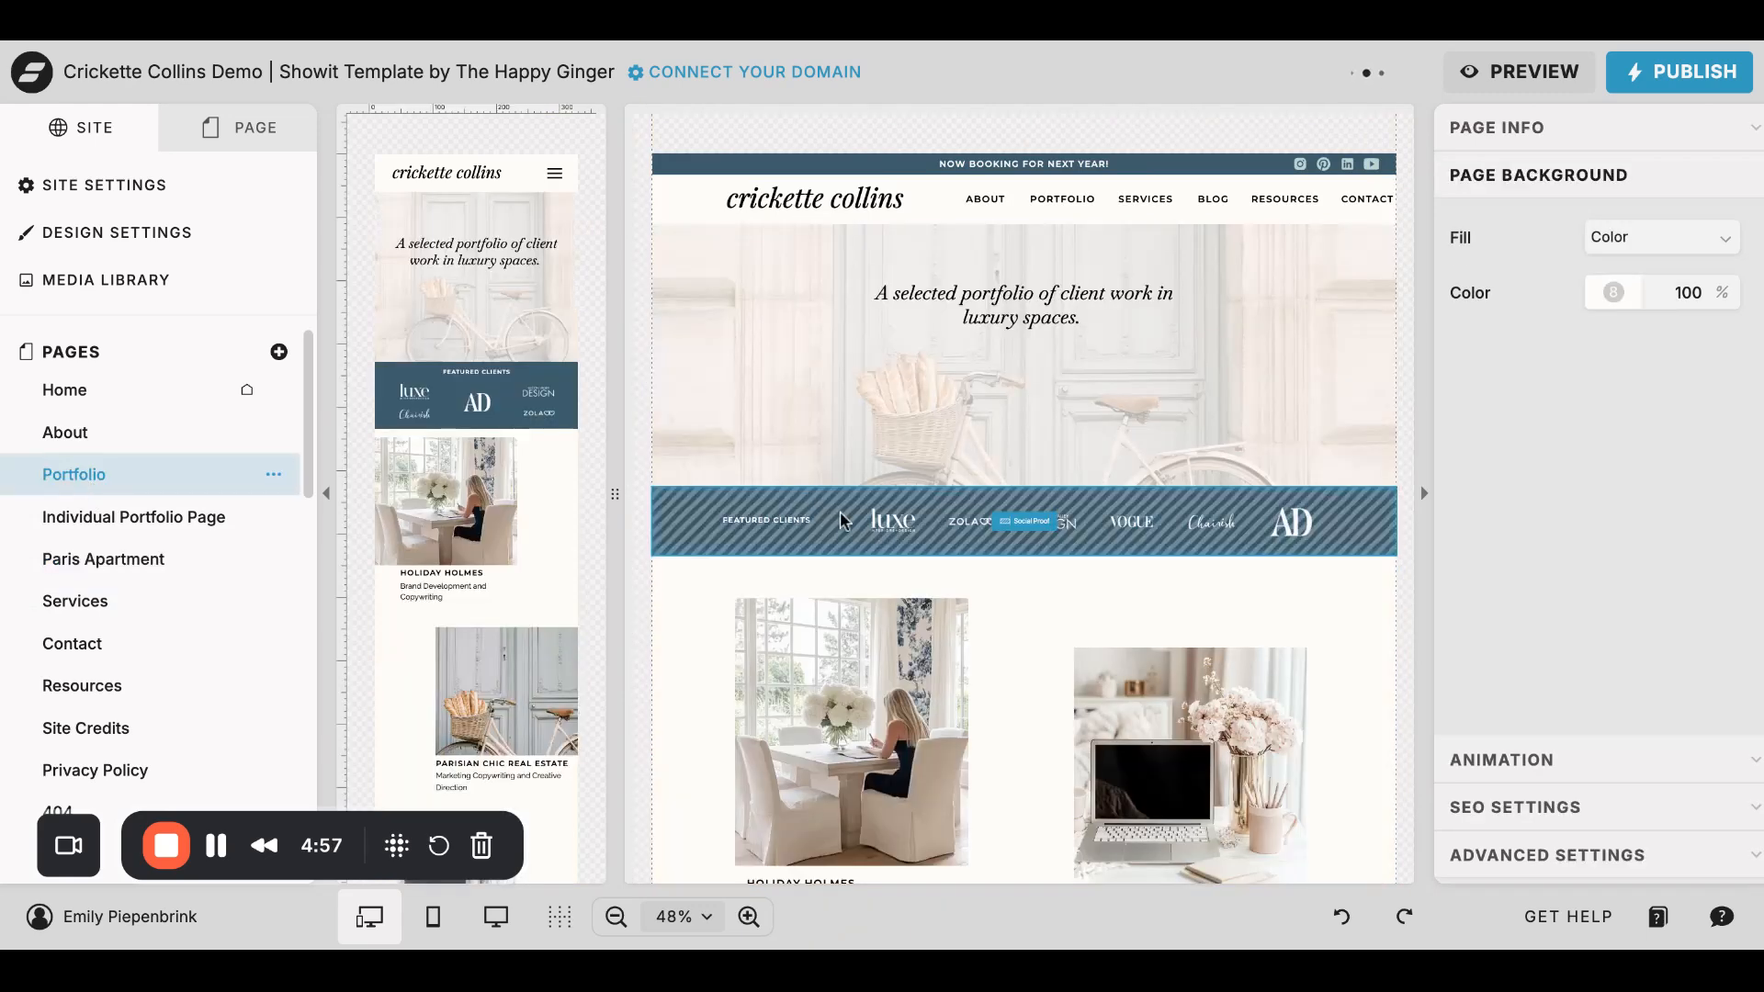
scroll(905, 654, down, 1)
scroll(905, 654, down, 3)
click(862, 430)
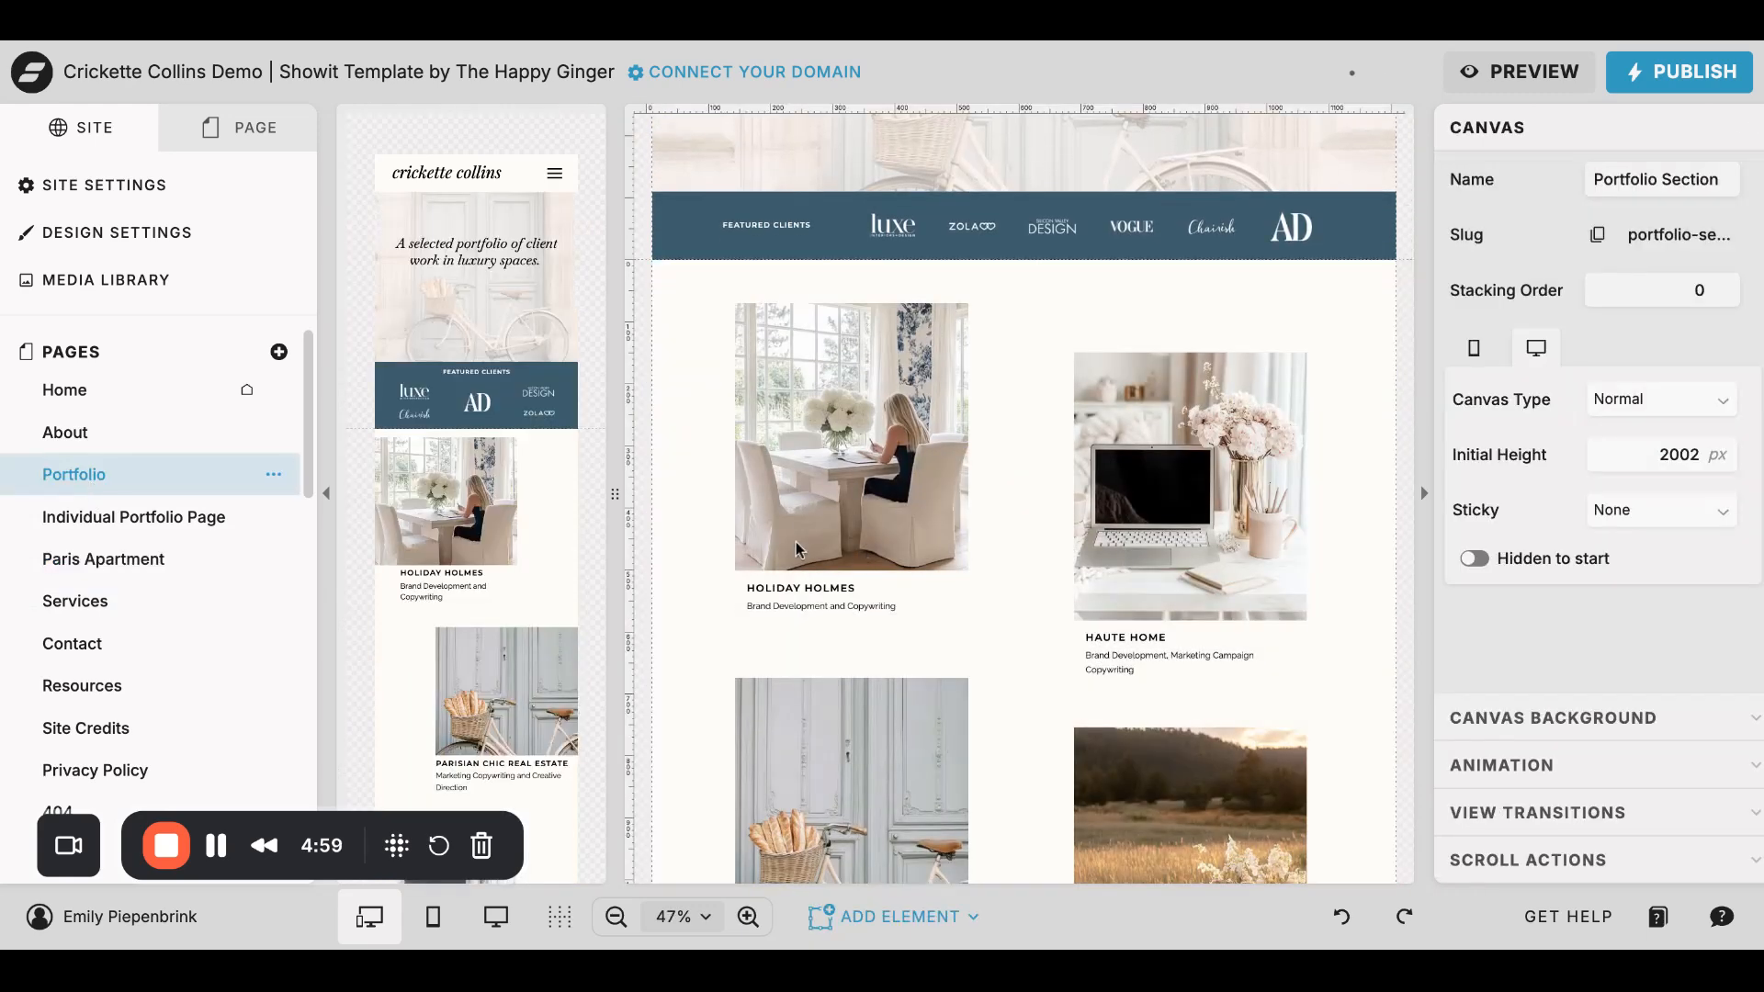
click(899, 397)
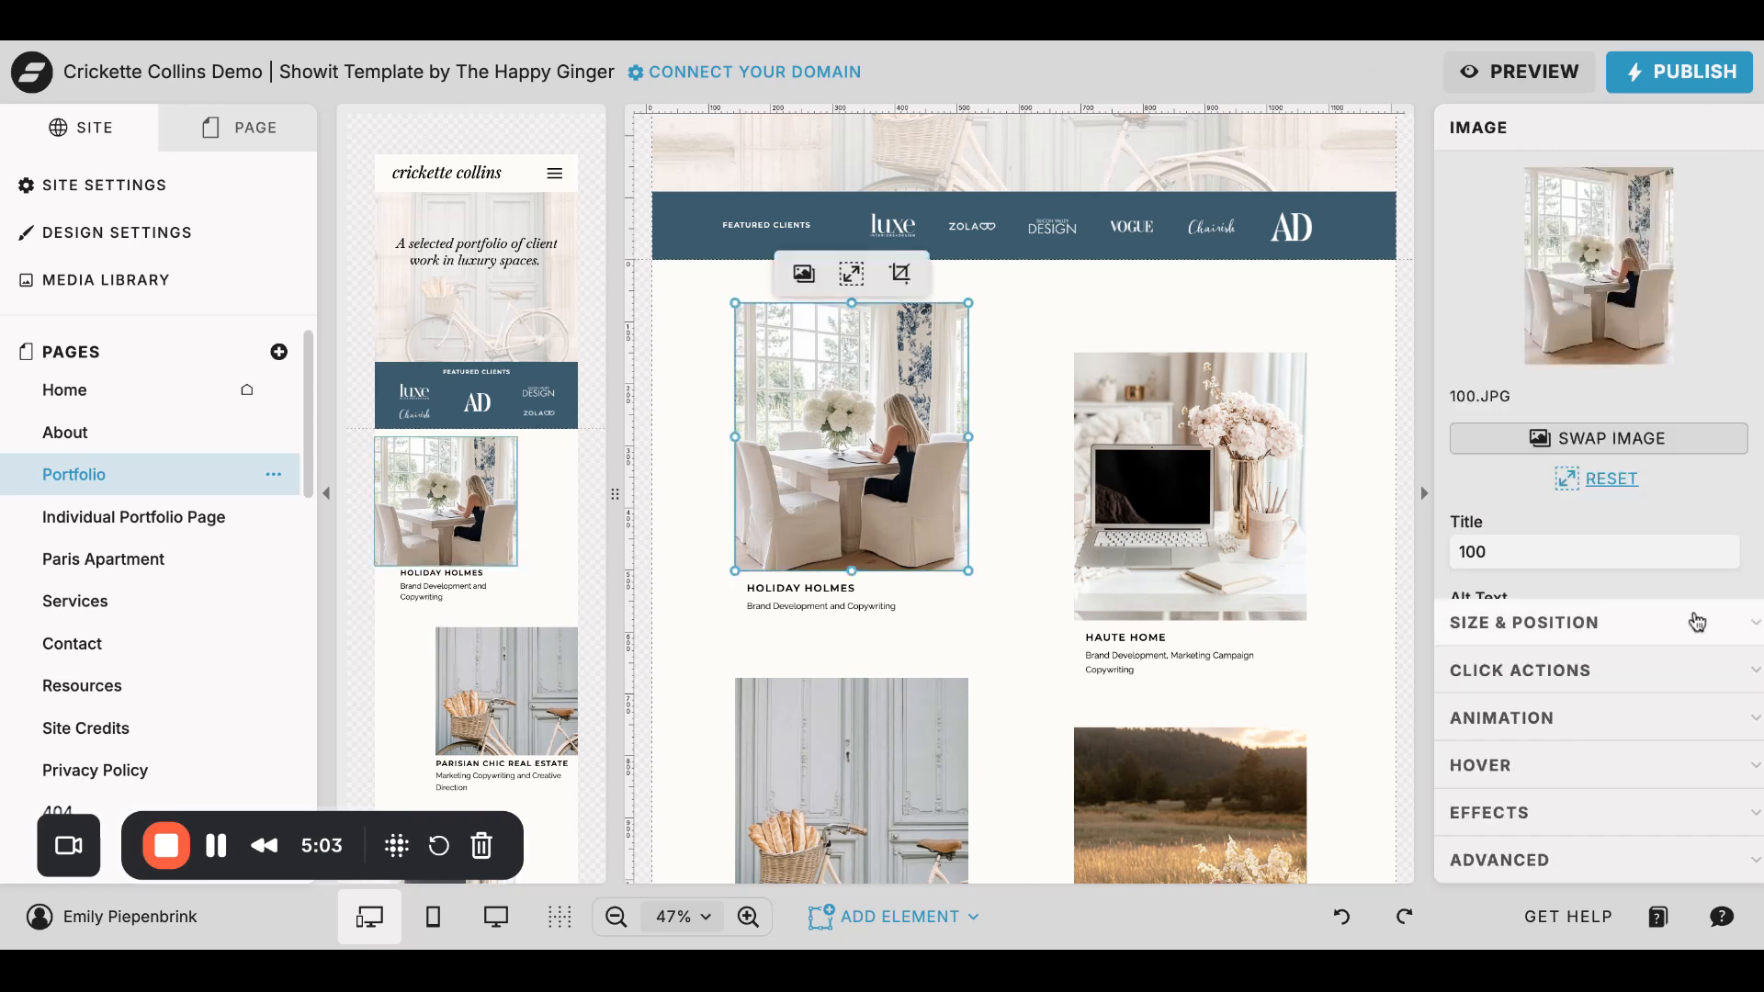
click(1665, 670)
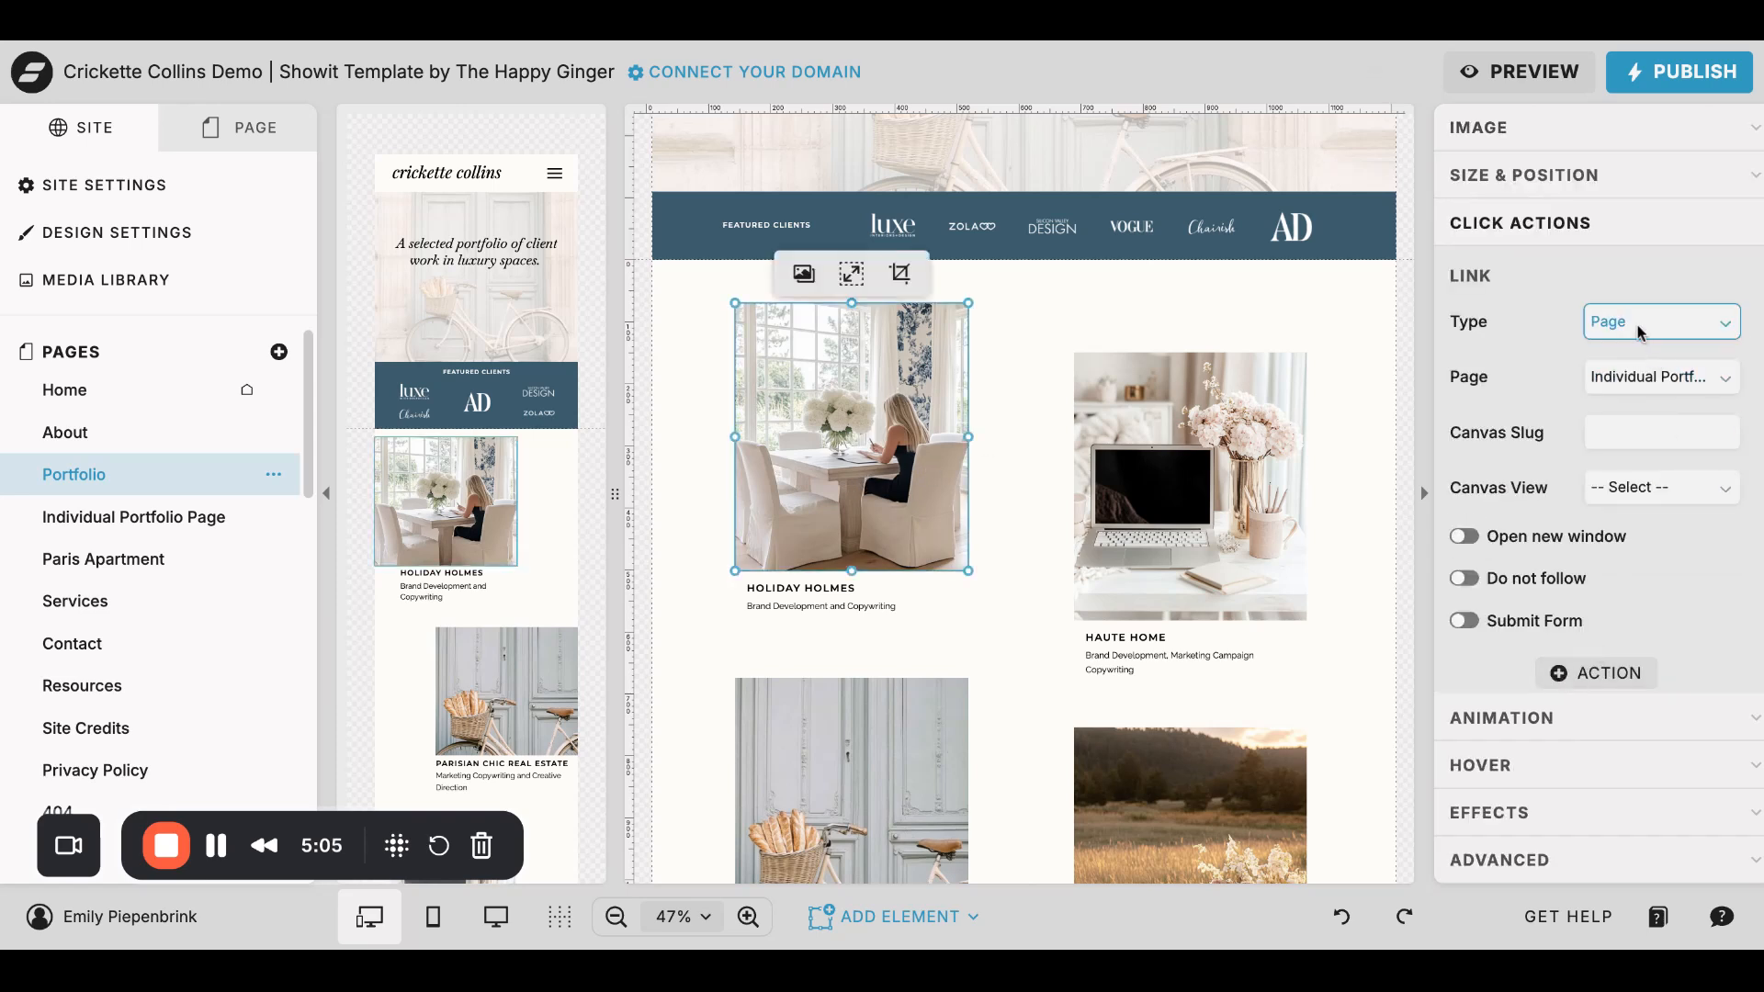
click(1639, 377)
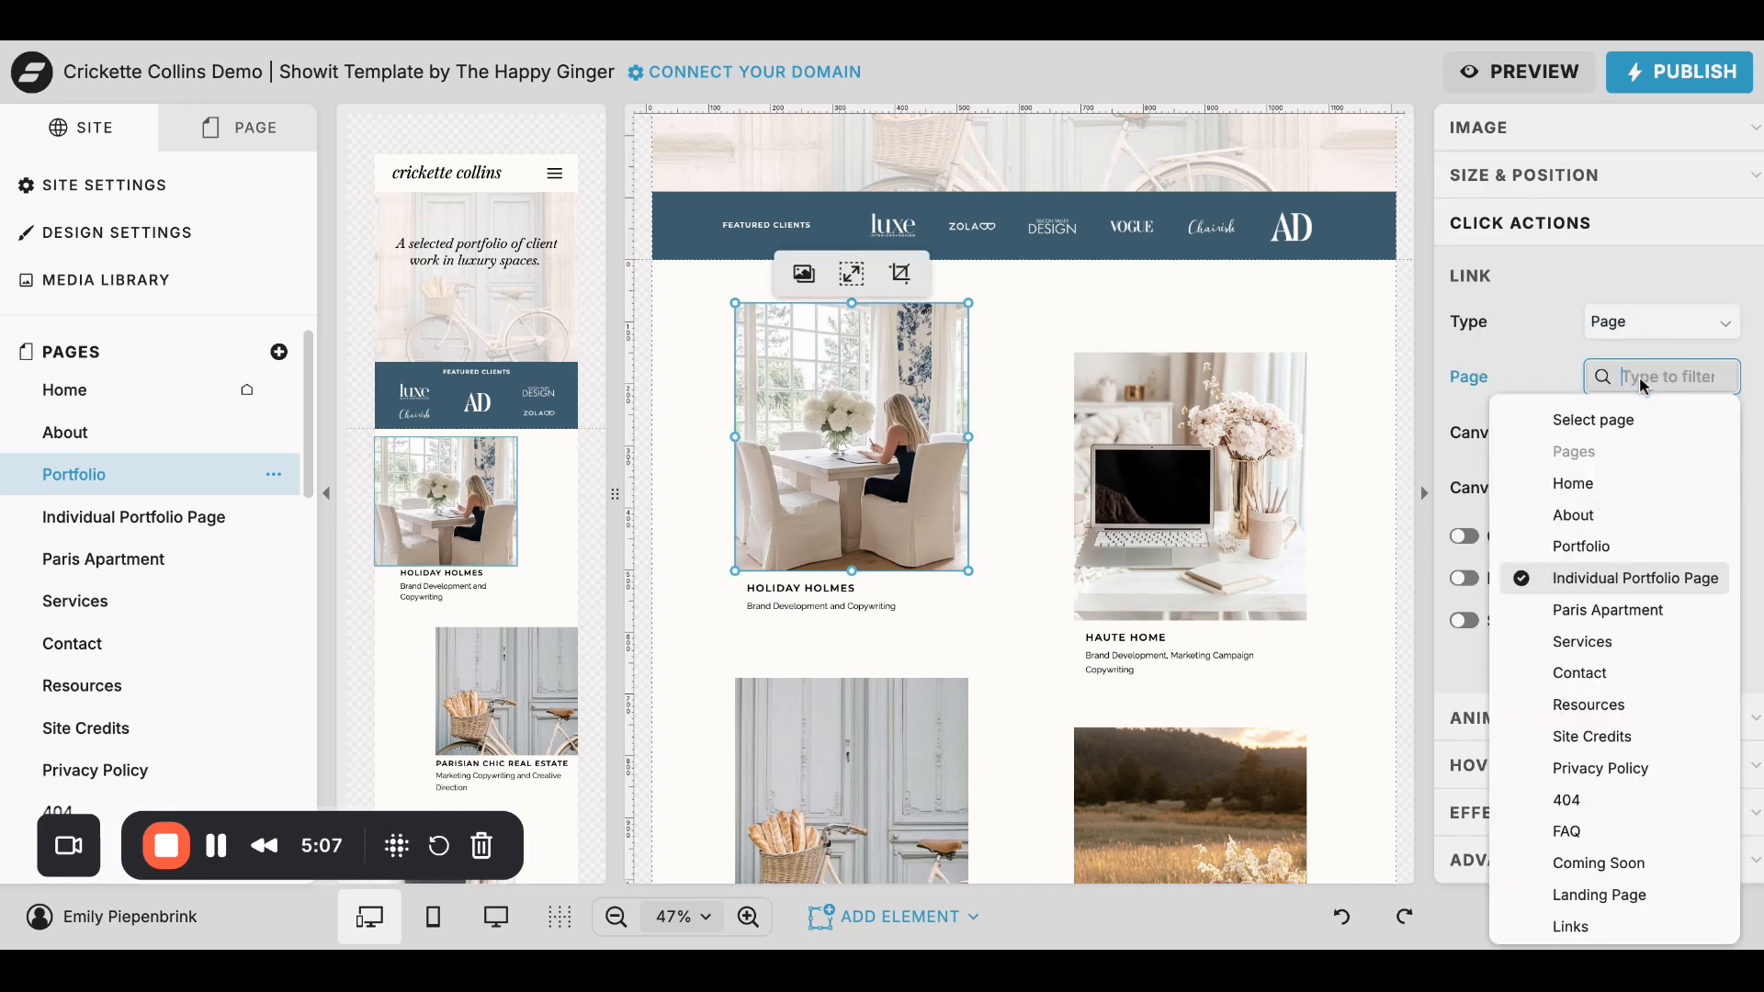
click(1597, 612)
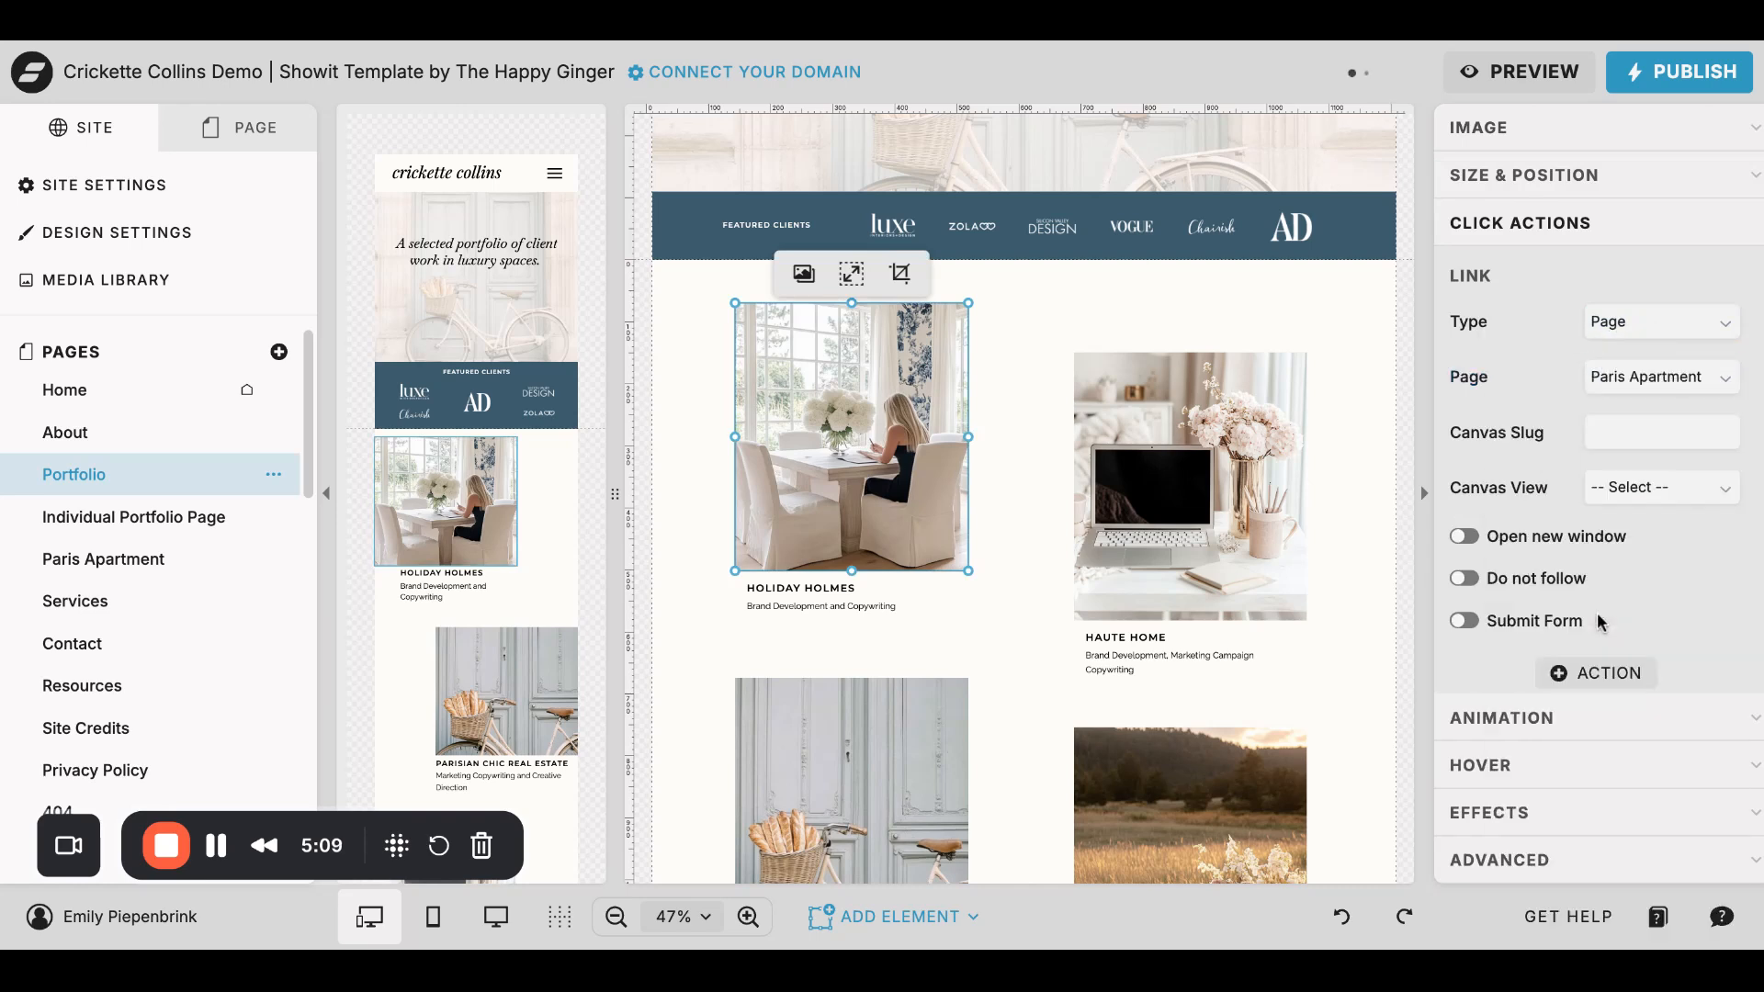
- Give the Holiday Holmes title text a Page link to Paris Apartment
click(817, 593)
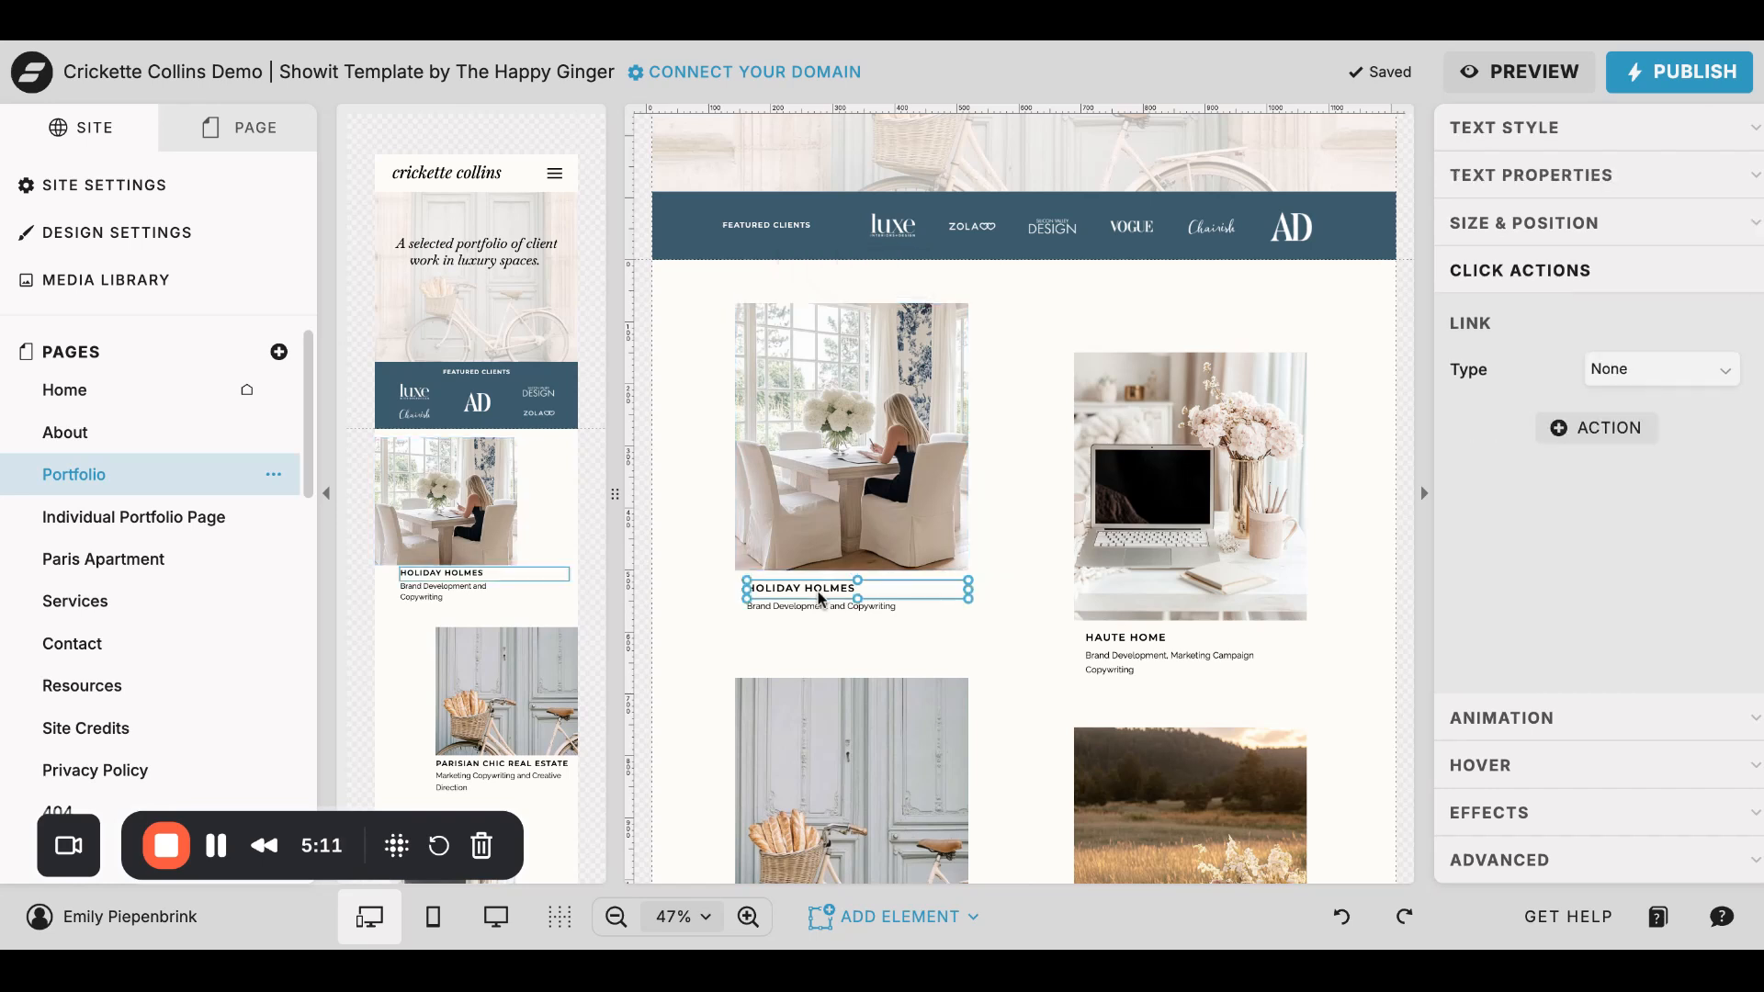
click(1693, 379)
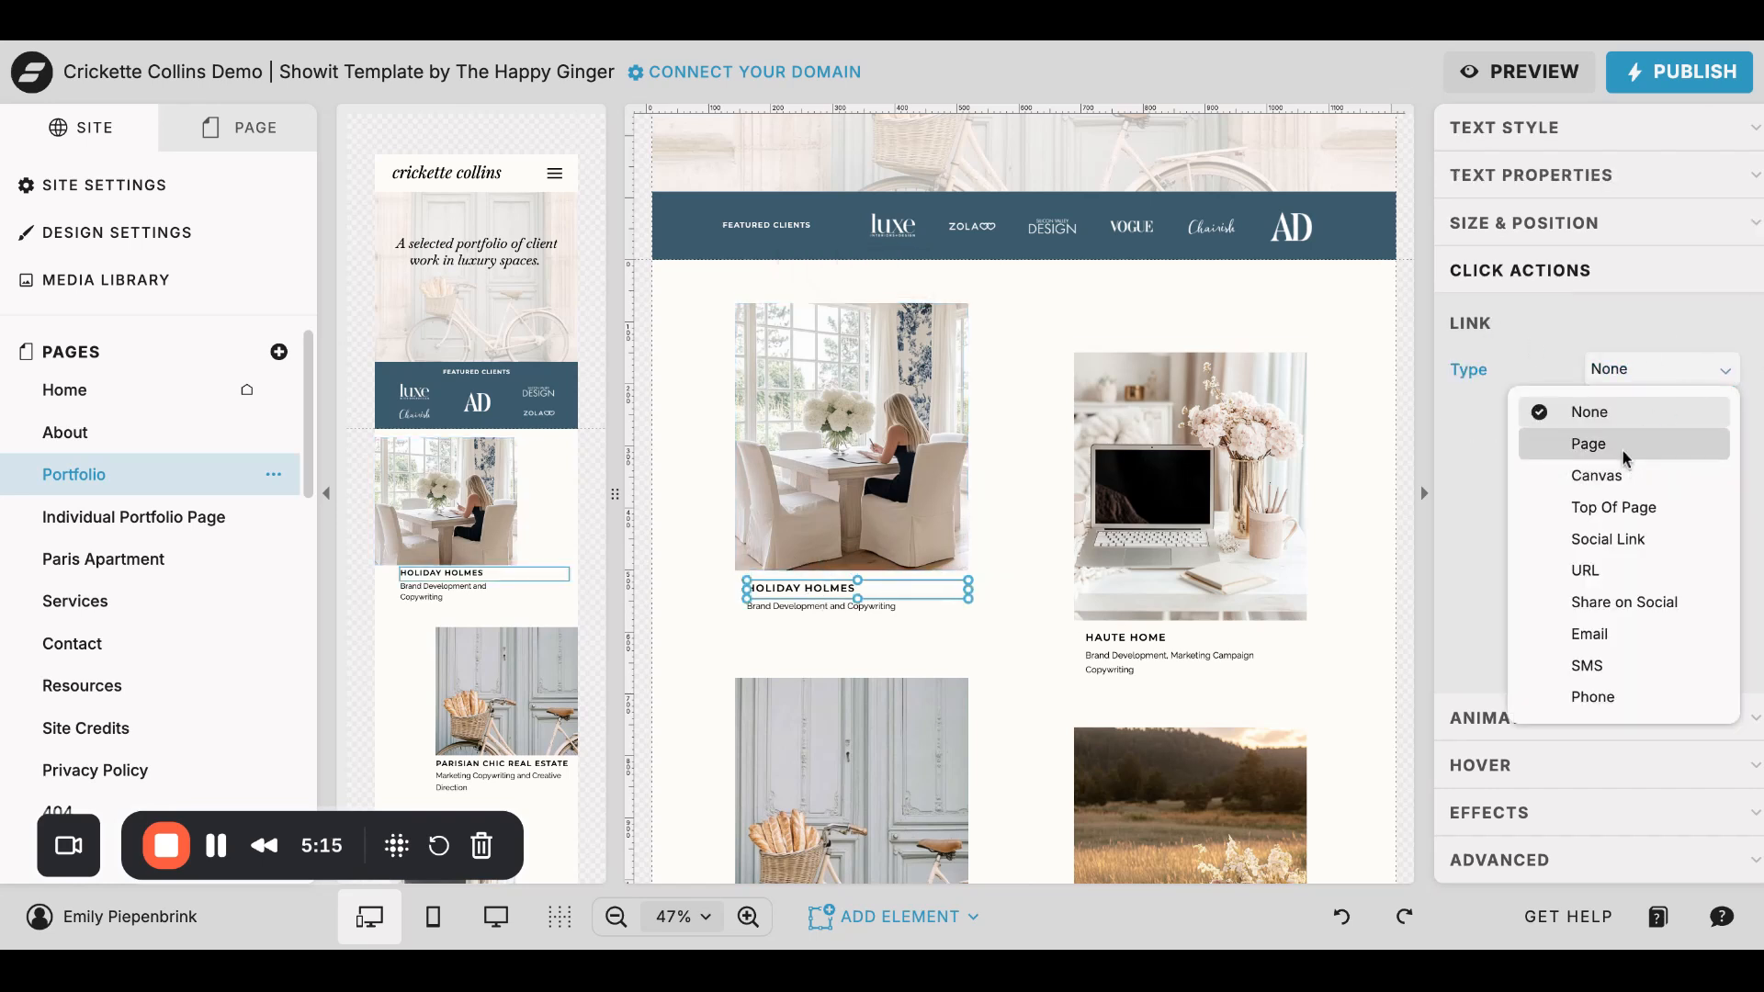
click(1620, 449)
click(1695, 427)
click(1642, 660)
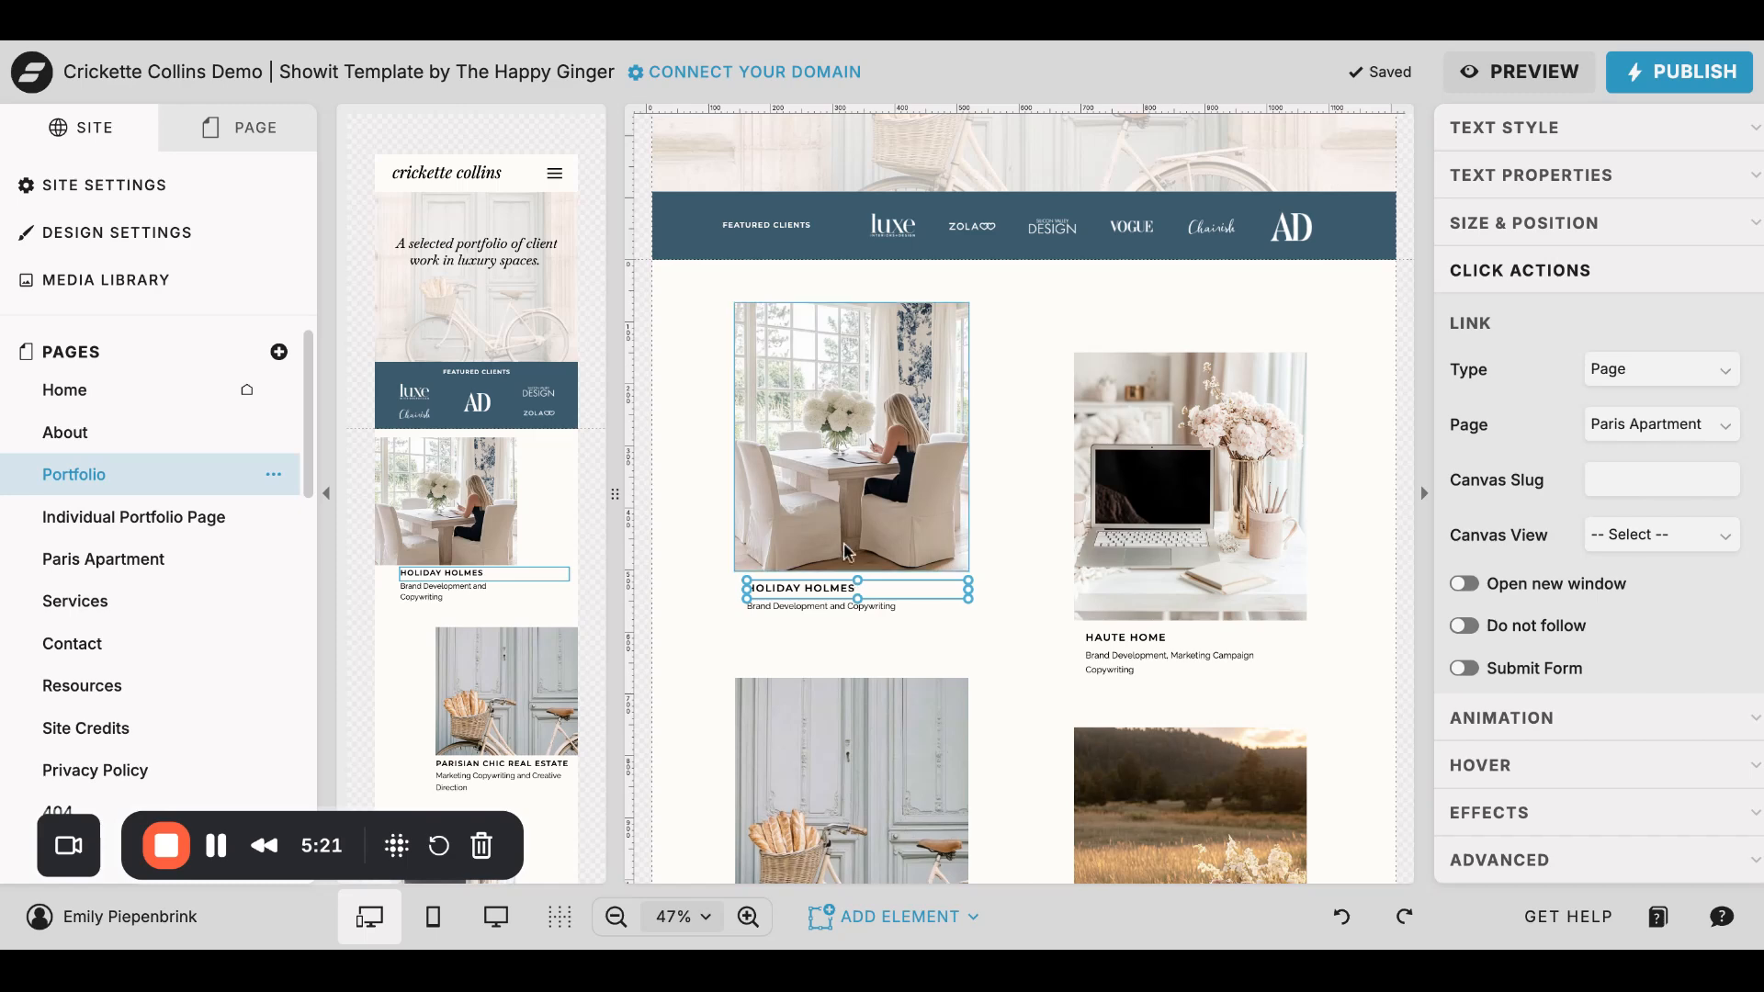
- Review the Paris Apartment page from its gallery and Back to Portfolio button to the footer
click(103, 561)
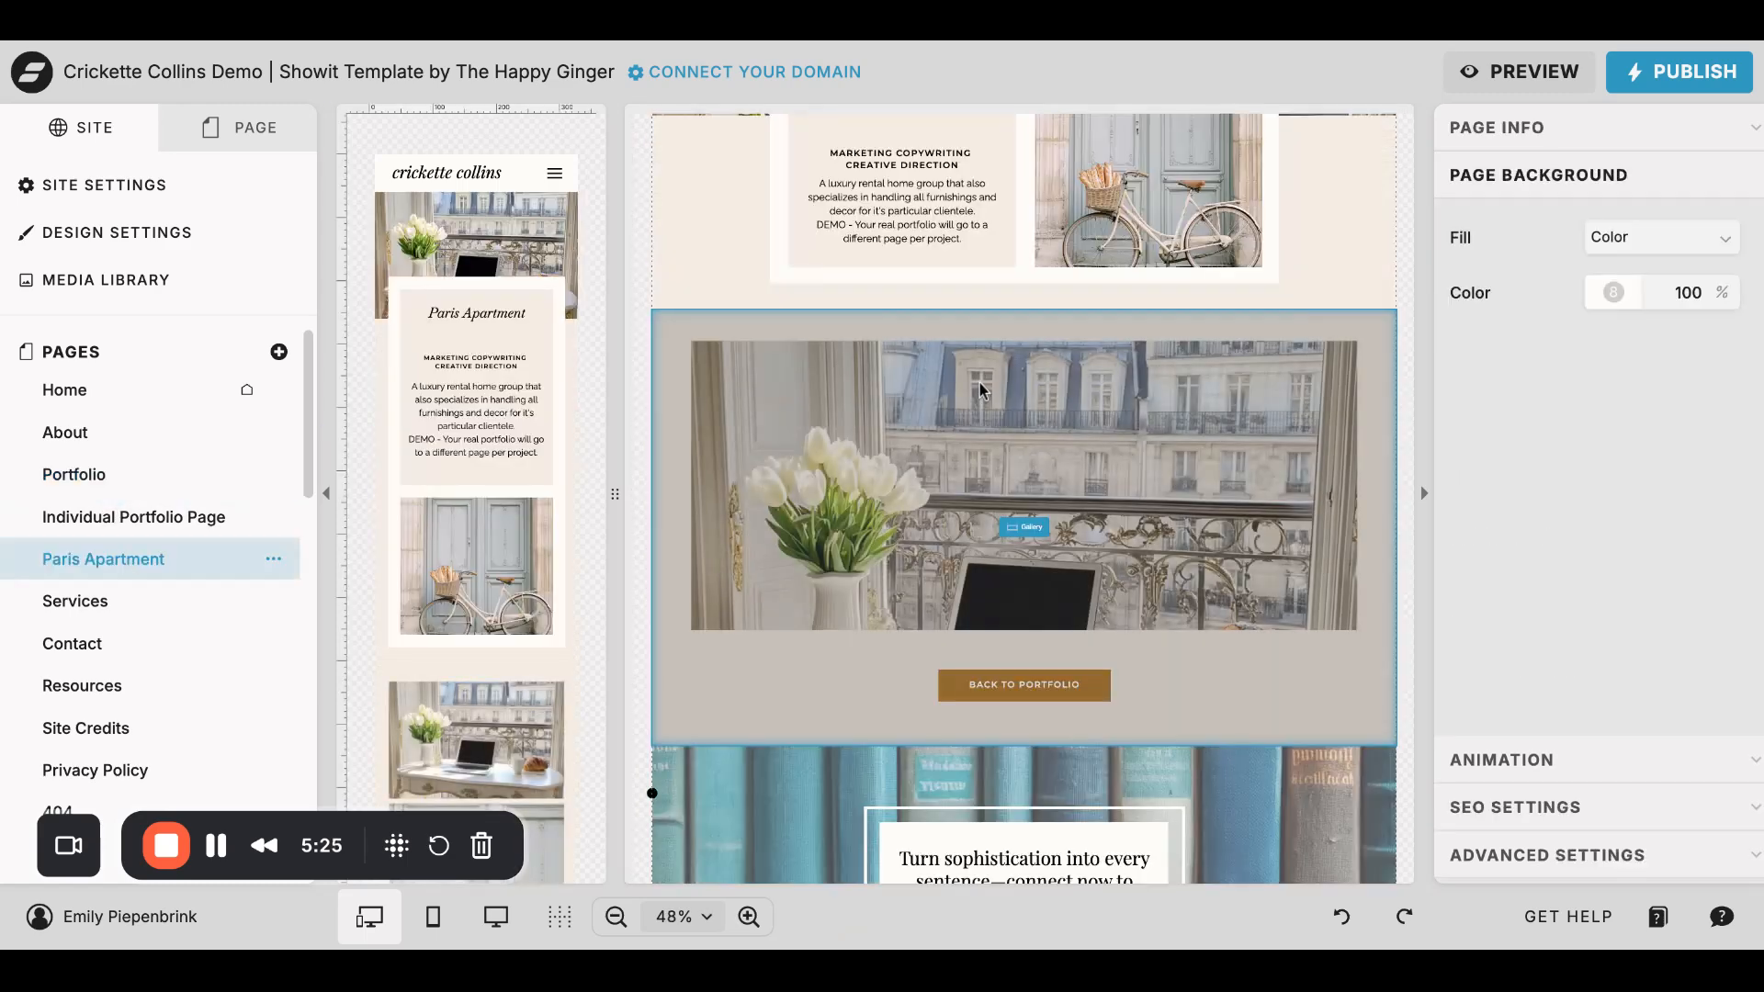
scroll(976, 311, down, 8)
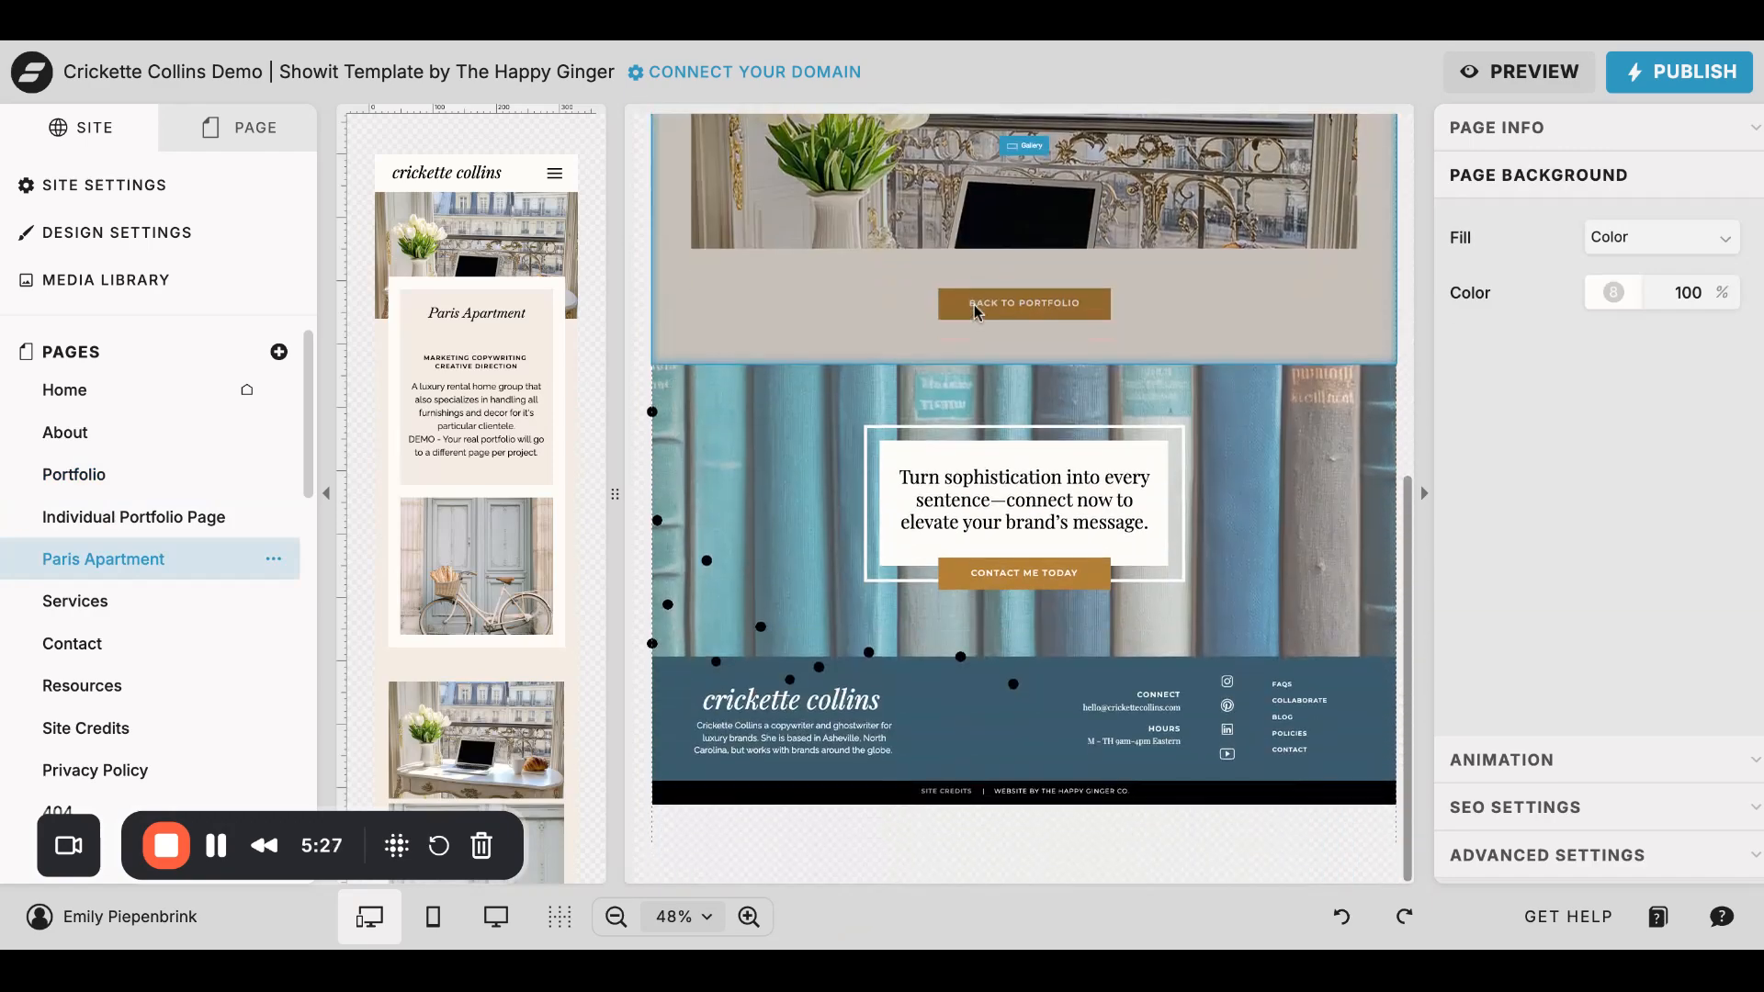
scroll(976, 310, up, 8)
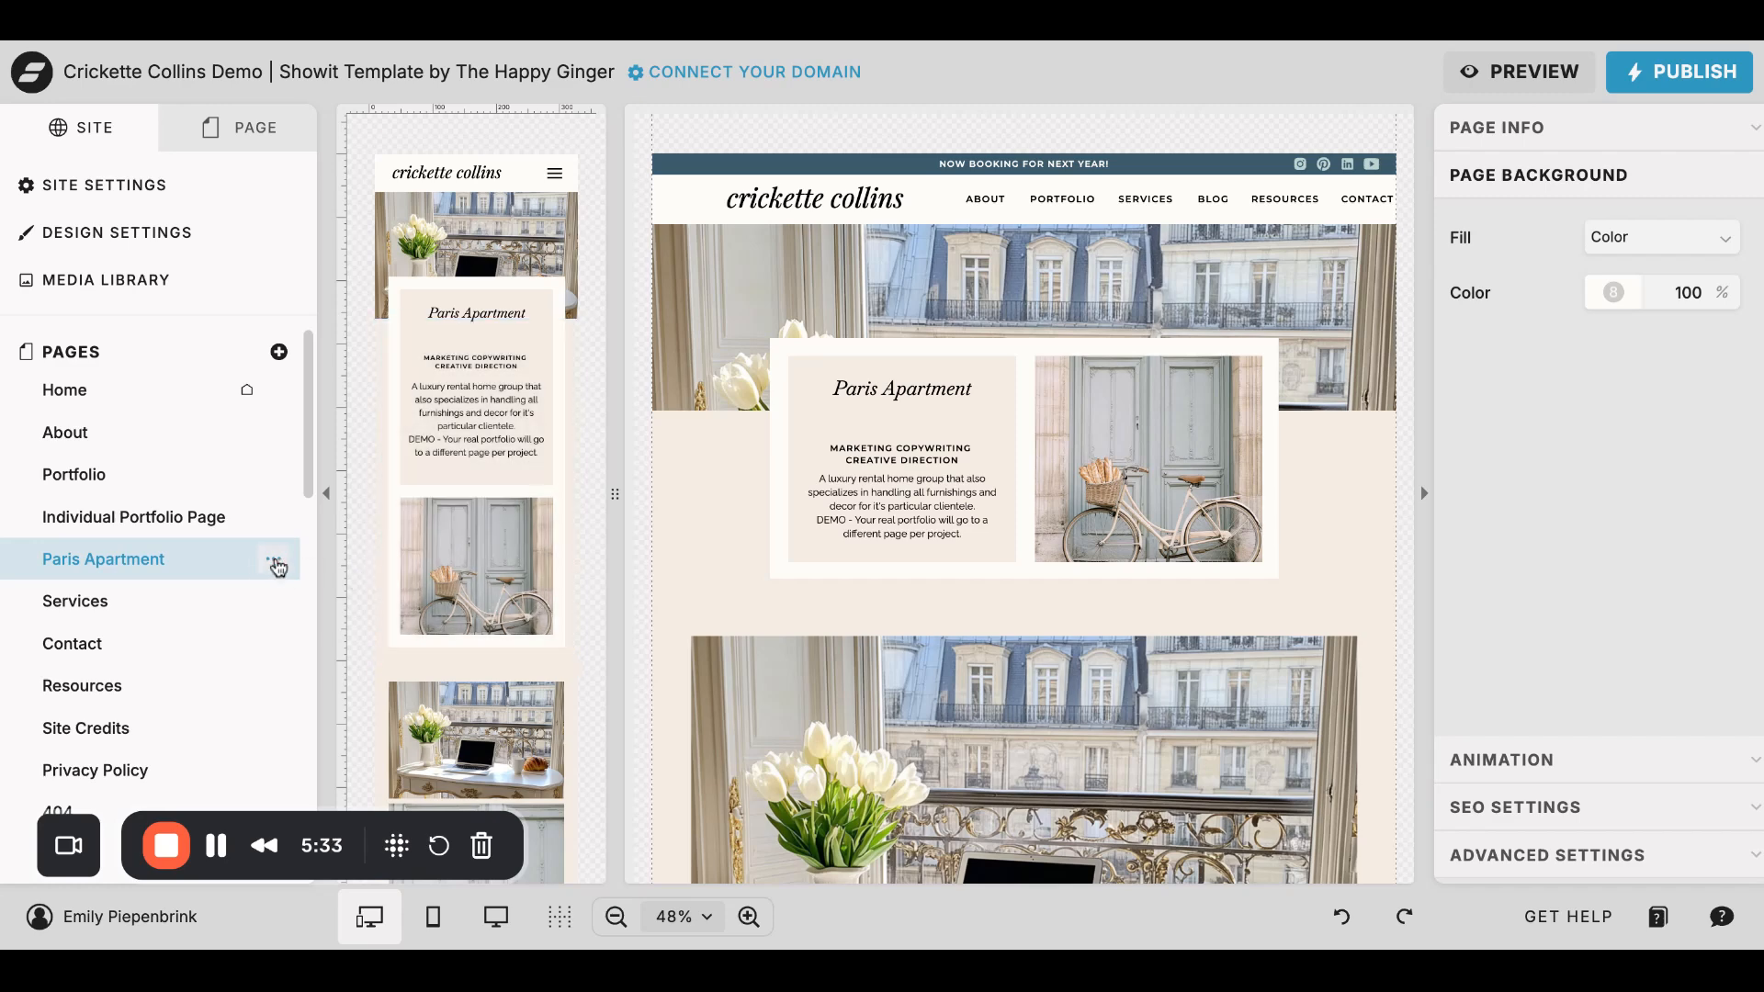
- Return to the Portfolio page and look through the project images and titles in the portfolio section
click(90, 475)
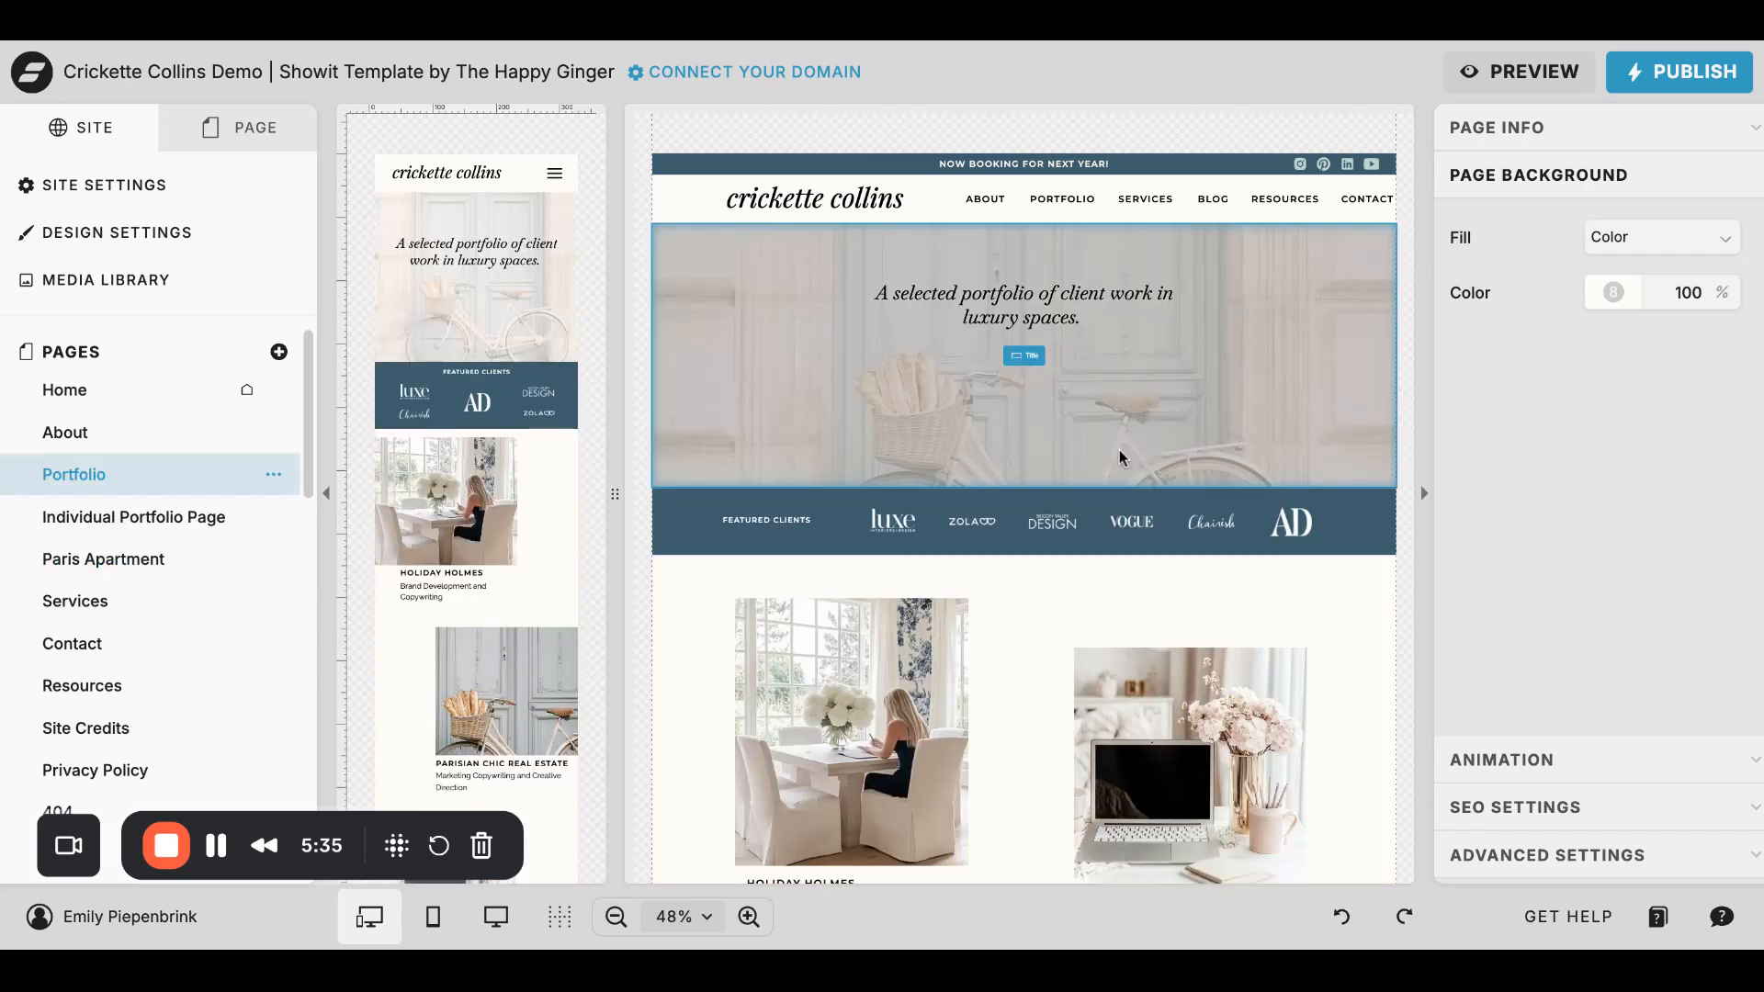
scroll(1108, 454, down, 1)
scroll(1103, 460, down, 2)
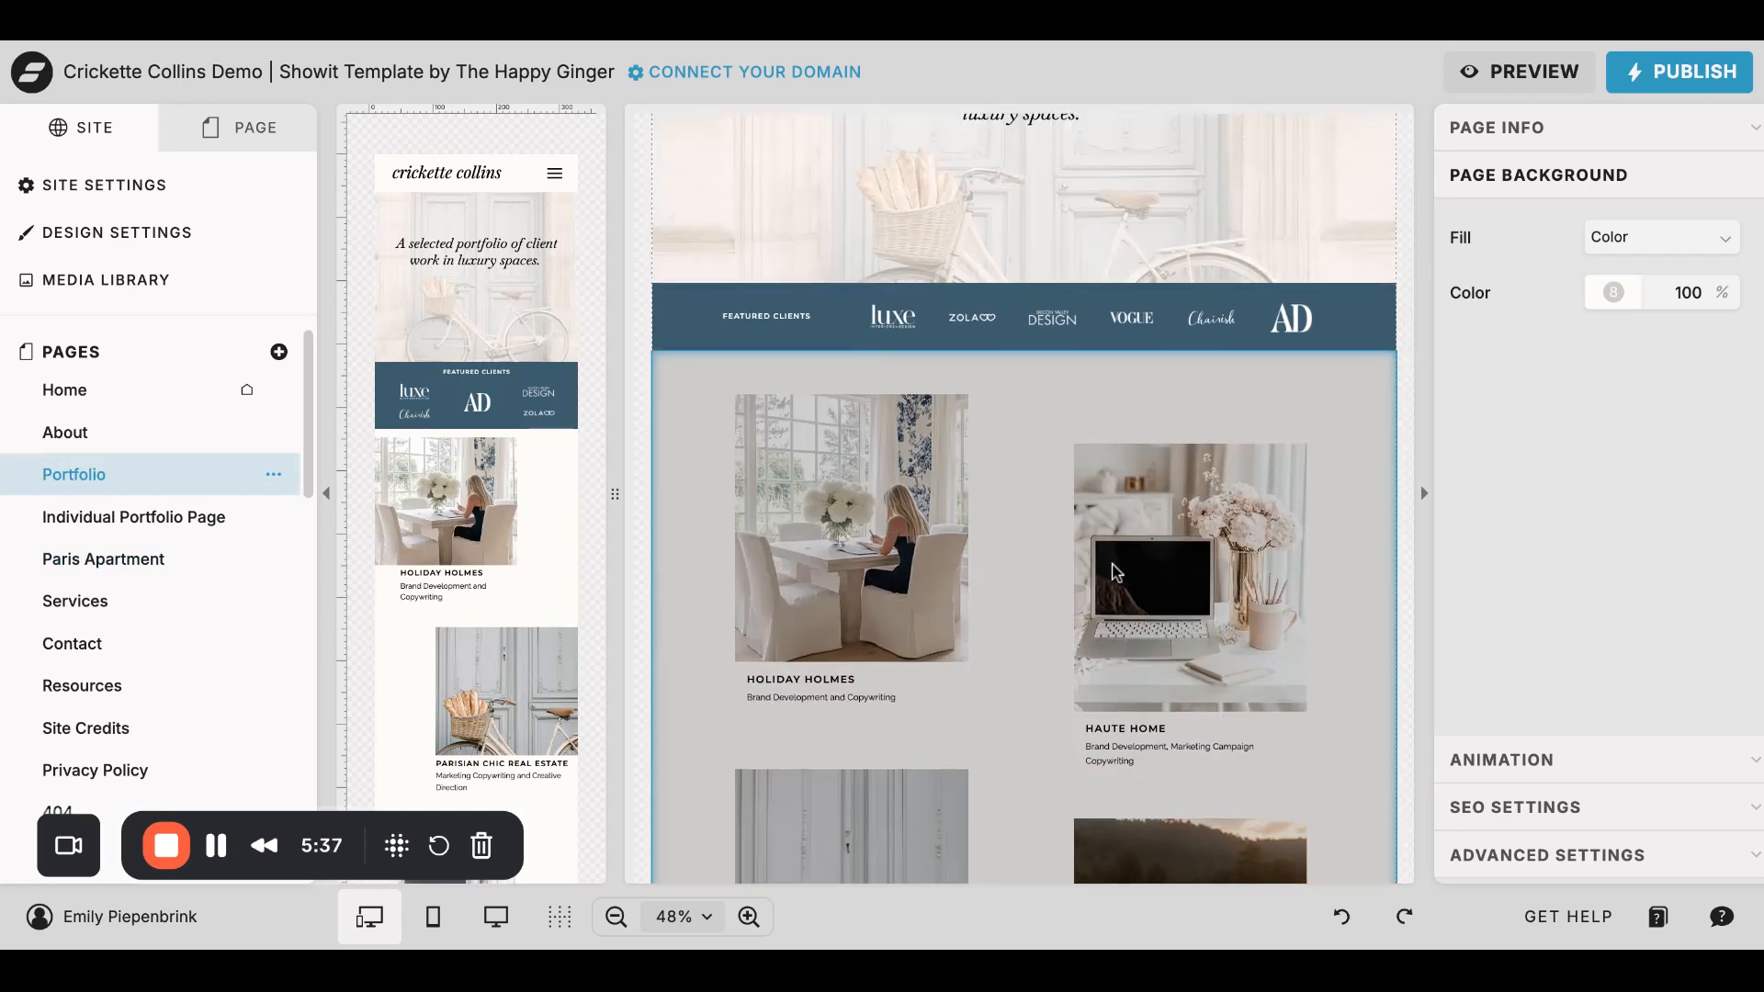
scroll(1092, 575, down, 4)
scroll(1162, 626, down, 4)
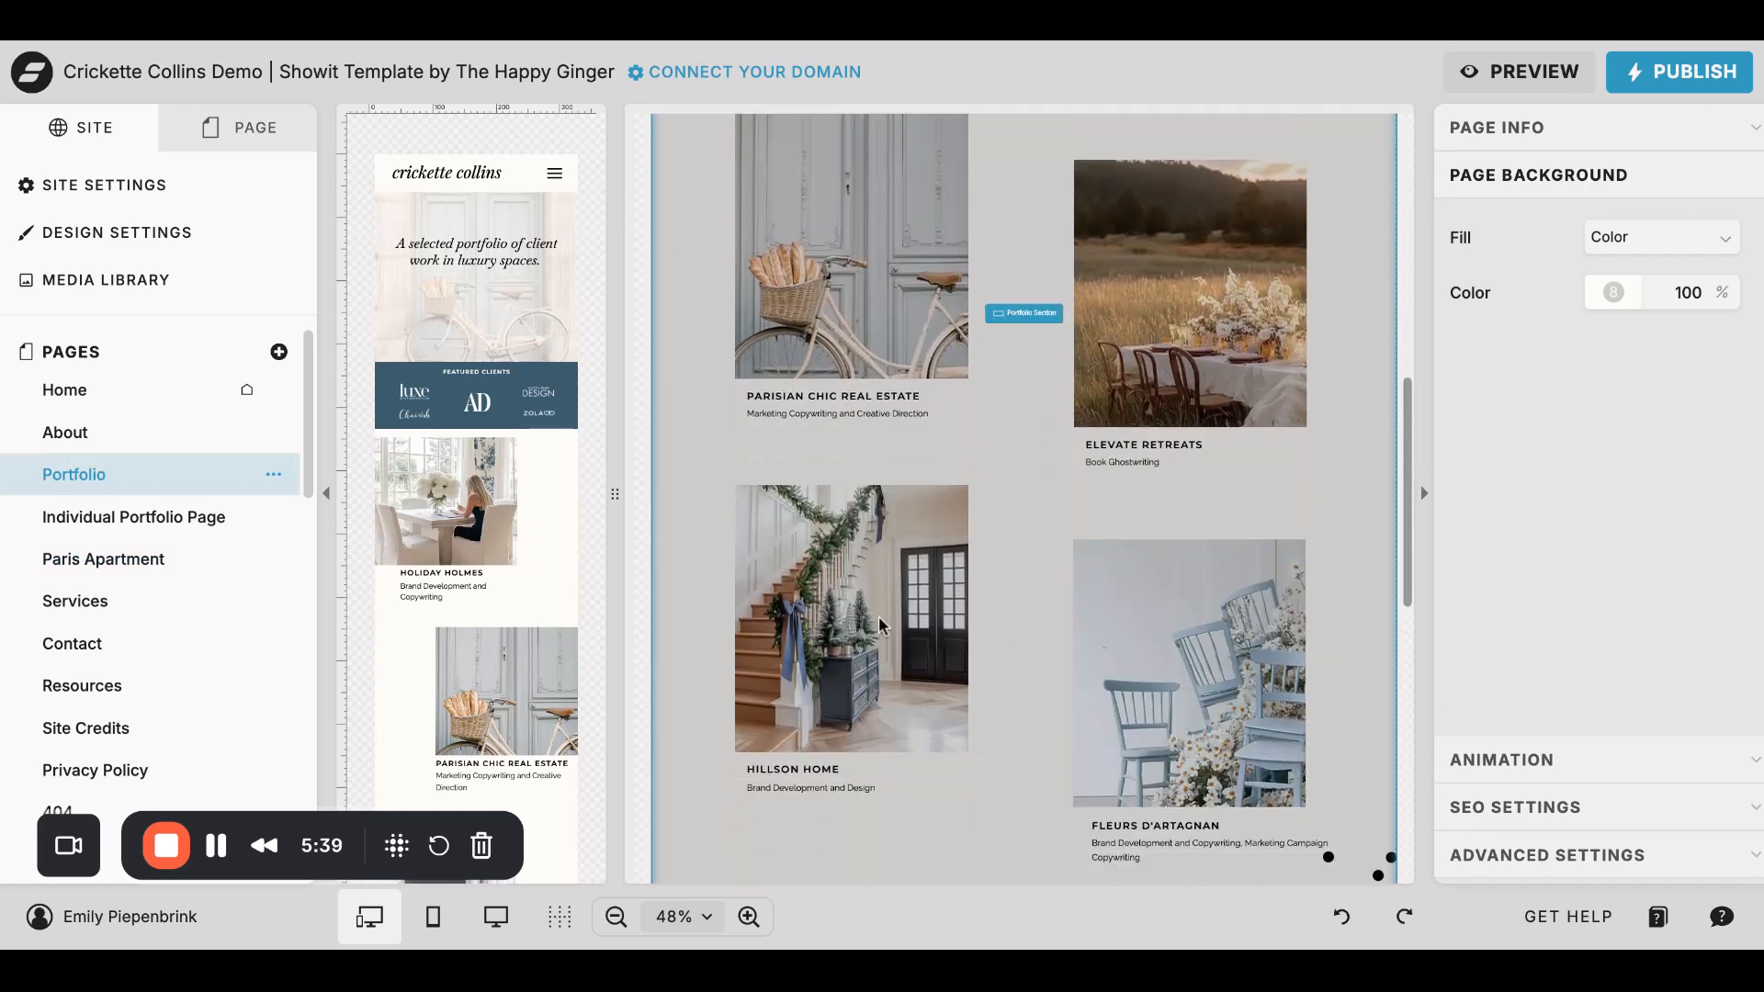
scroll(1143, 682, down, 3)
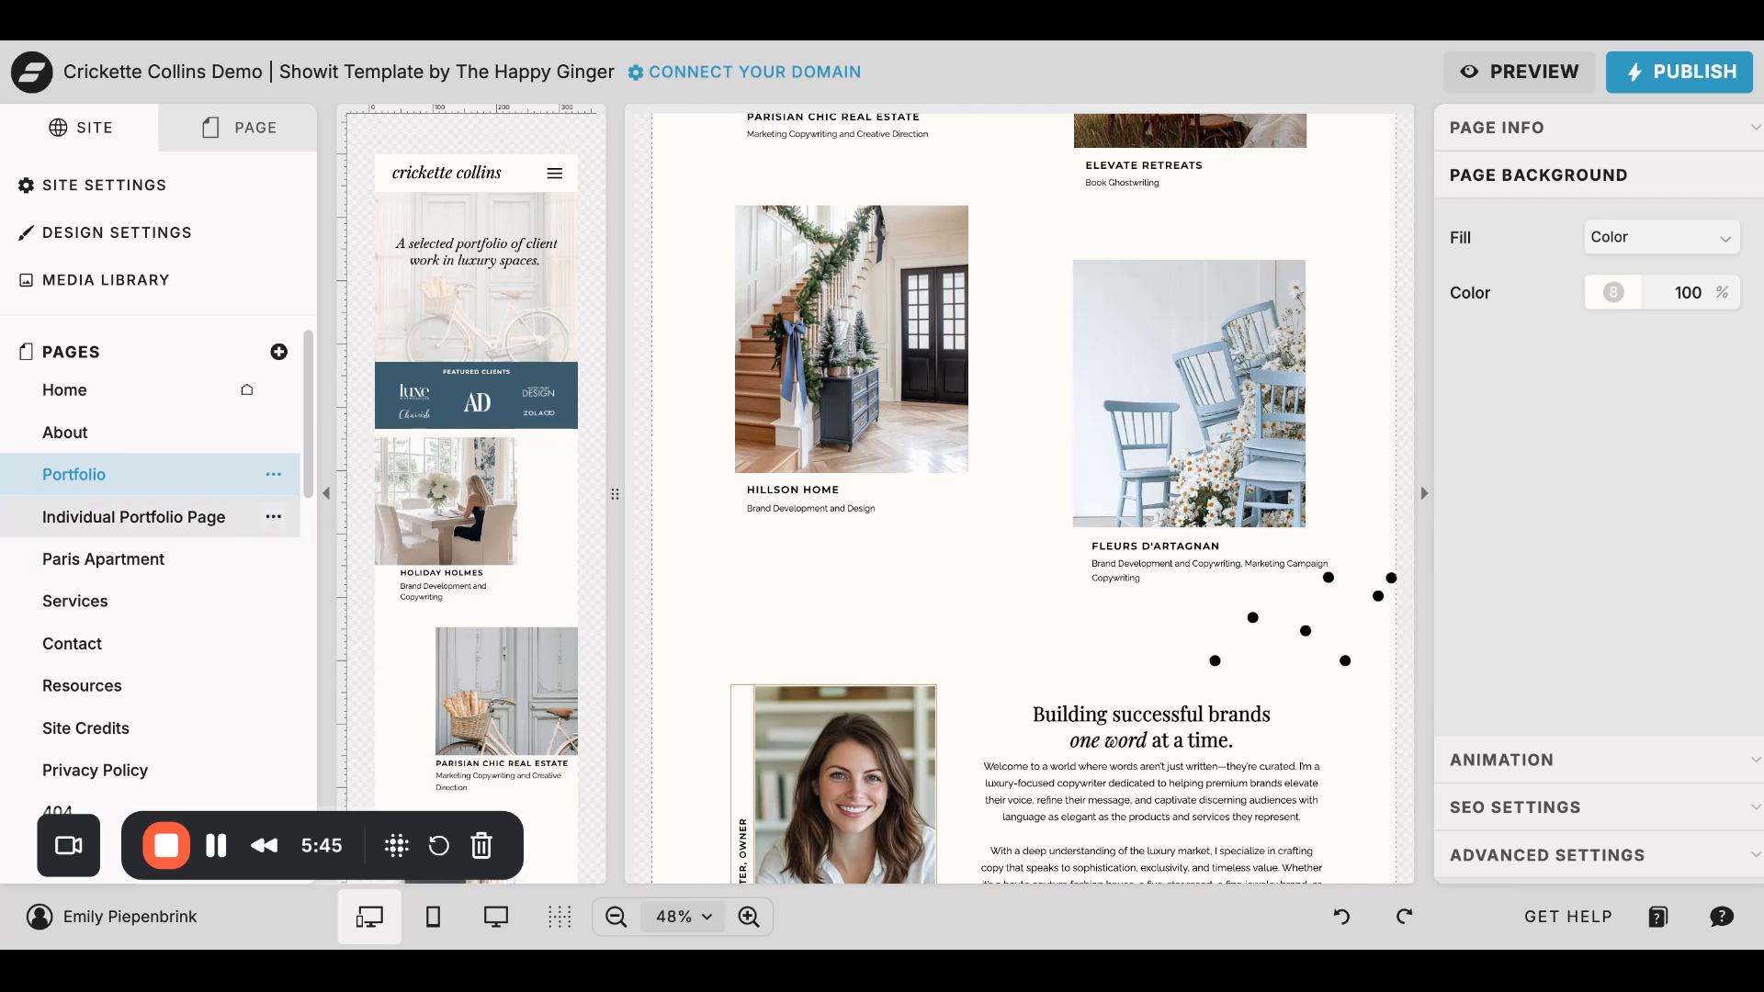
scroll(1034, 424, up, 2)
scroll(1031, 424, up, 10)
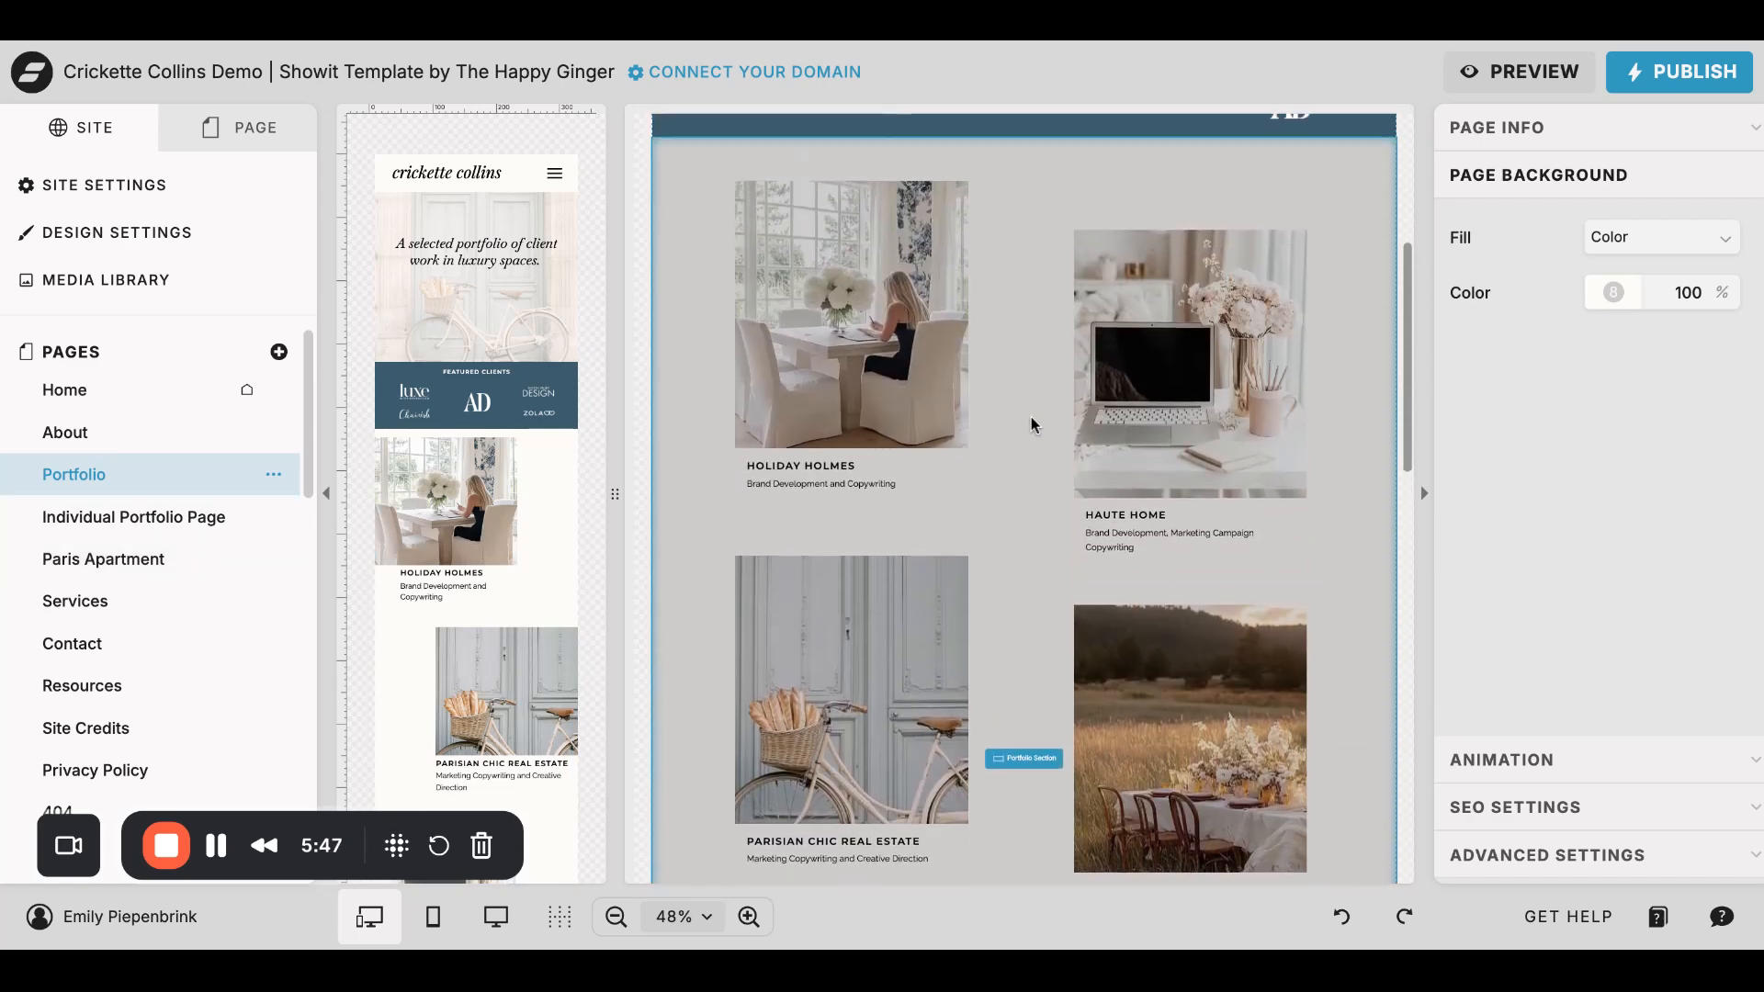
- Check the link settings of the Haute Home, Parisian Chic Real Estate and Elevate Retreats project images
click(1220, 424)
click(1220, 424)
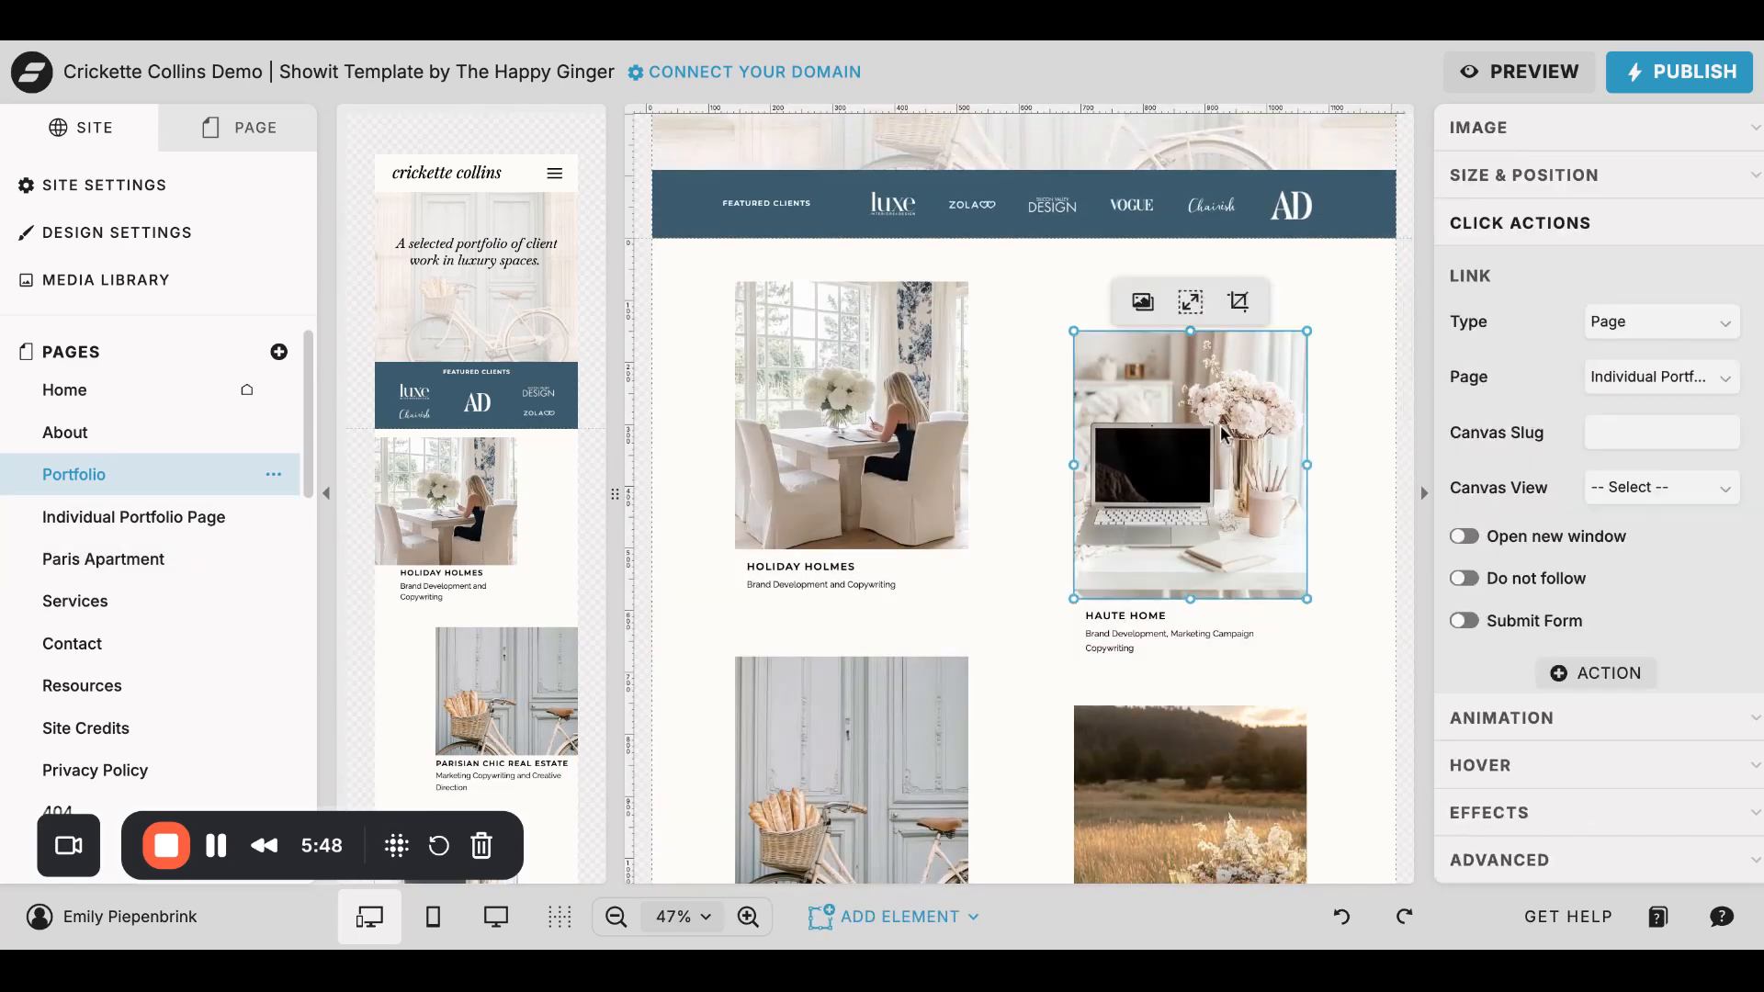
click(888, 781)
click(1156, 821)
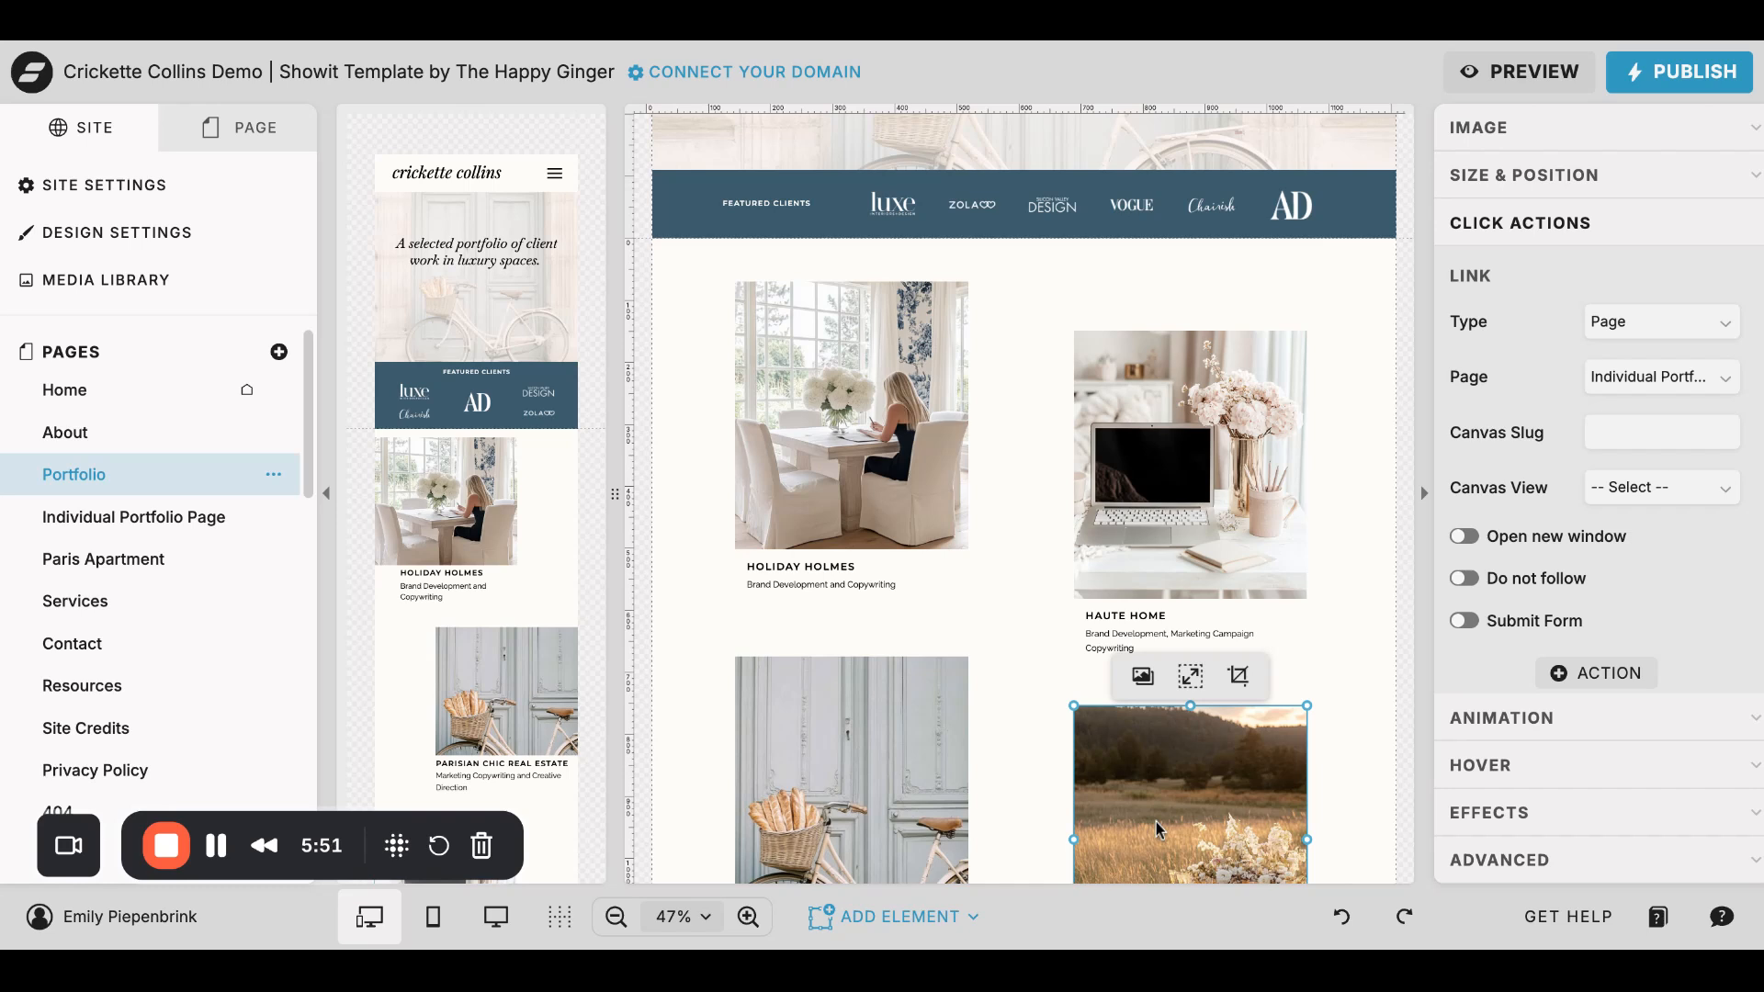